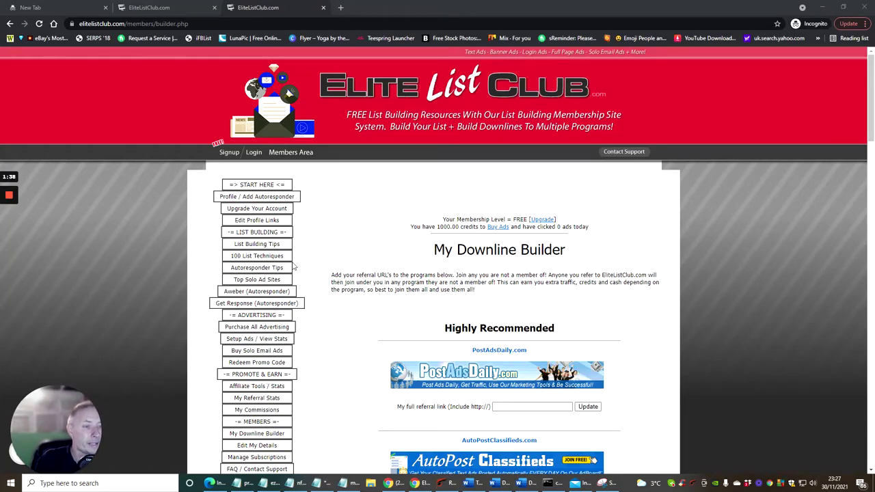
Reload the My Downline Builder page and open the signup form of the recommended hotwebsitetraffic.com program
{"action": "scroll", "coordinate": [239, 276], "scroll_direction": "down", "scroll_amount": 2}
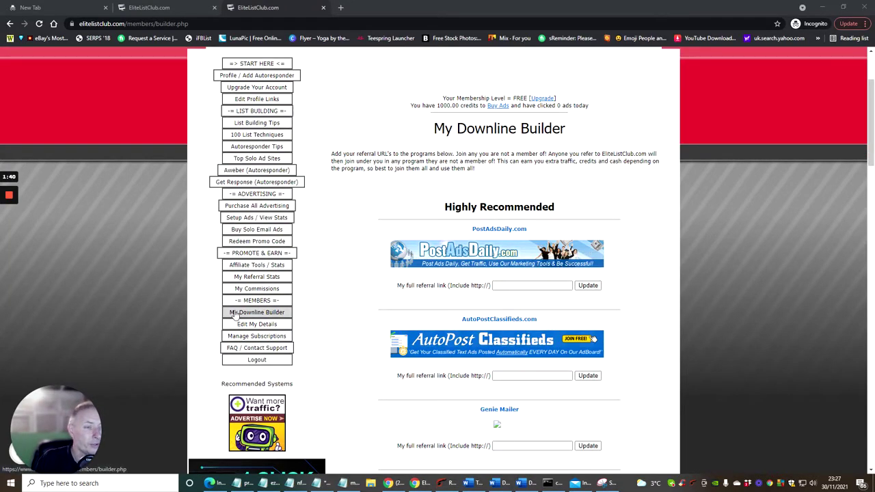
{"action": "left_click", "coordinate": [240, 314]}
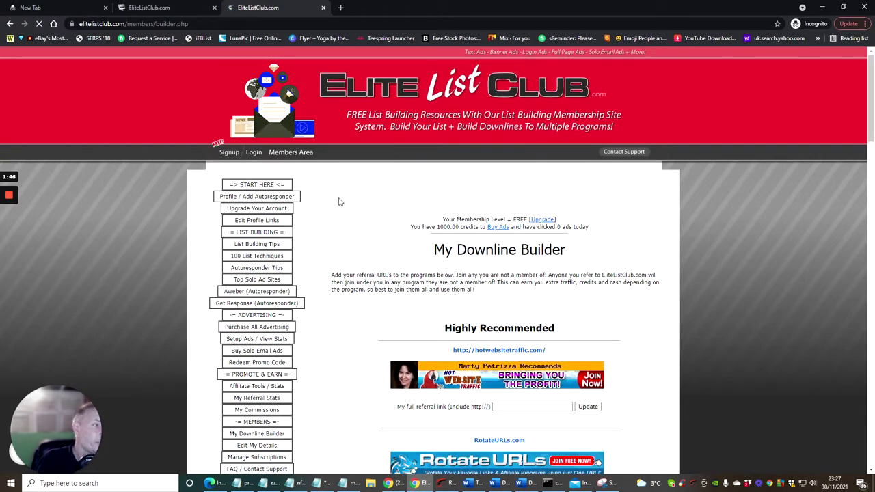
{"action": "scroll", "coordinate": [344, 204], "scroll_direction": "down", "scroll_amount": 3}
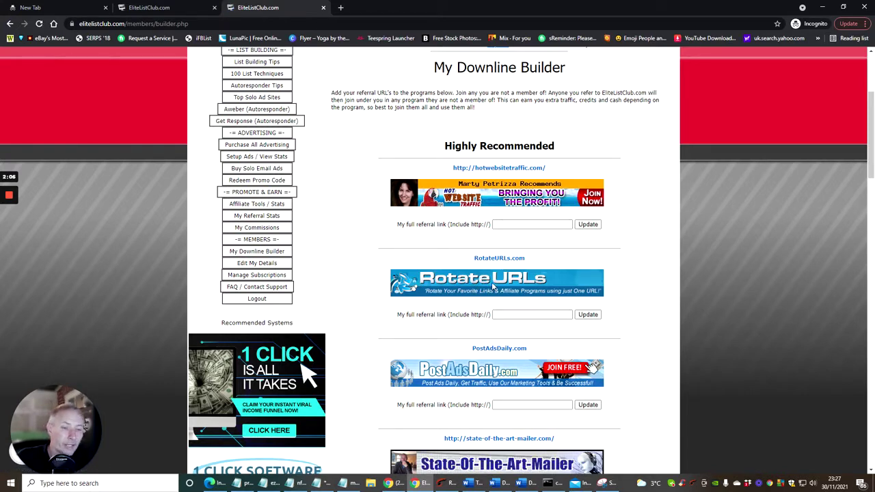
{"action": "left_click", "coordinate": [478, 168]}
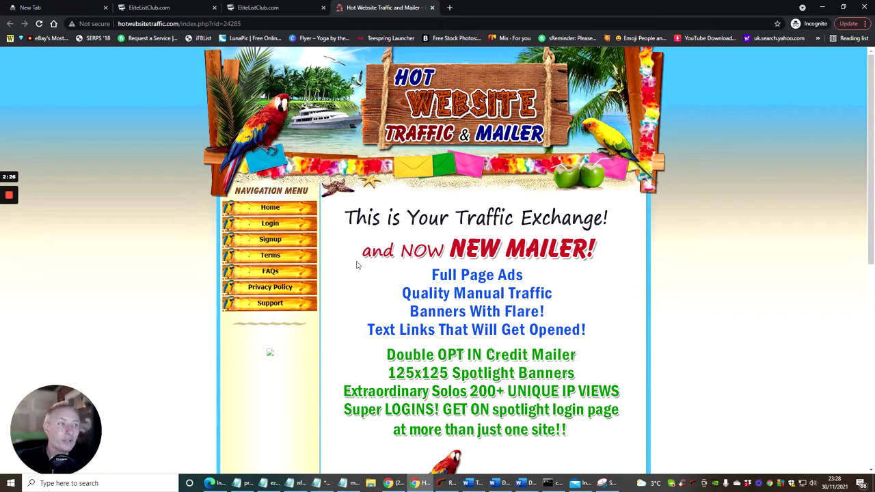
{"action": "left_click", "coordinate": [267, 241]}
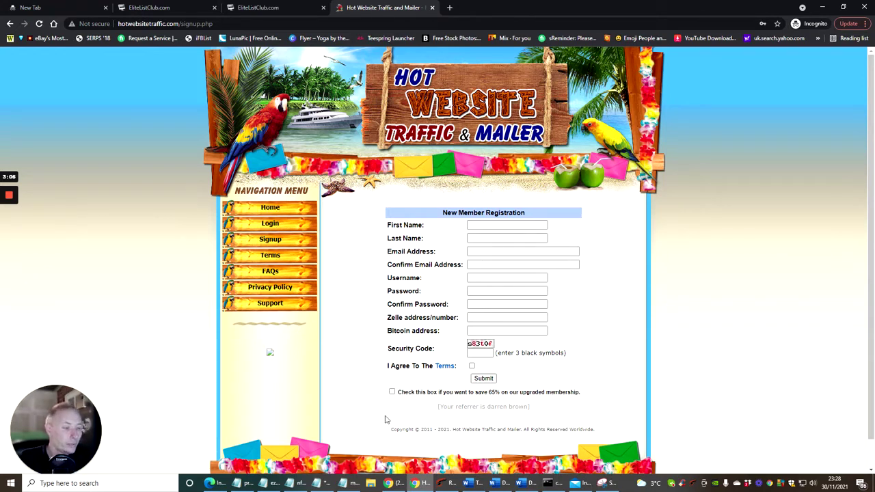
Switch to the other browser window, look through the Gmail inbox, and return to the Hot Website Traffic registration page
{"action": "left_click", "coordinate": [388, 483]}
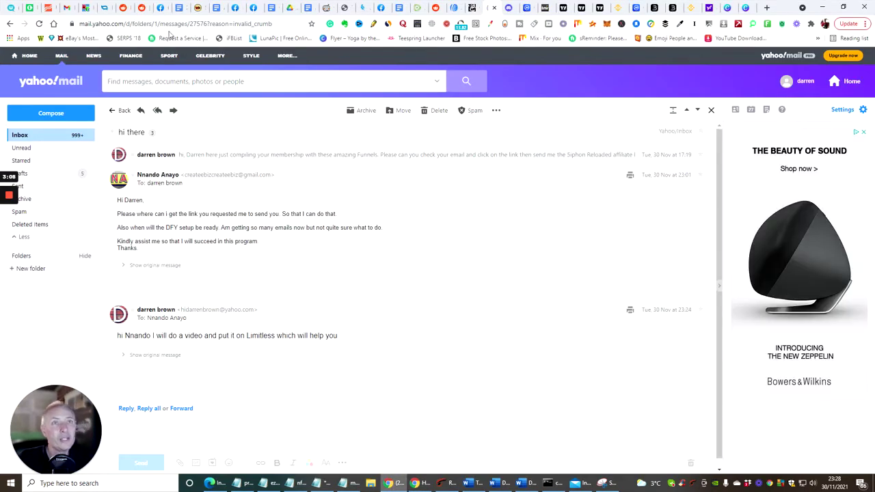
{"action": "left_click", "coordinate": [65, 8]}
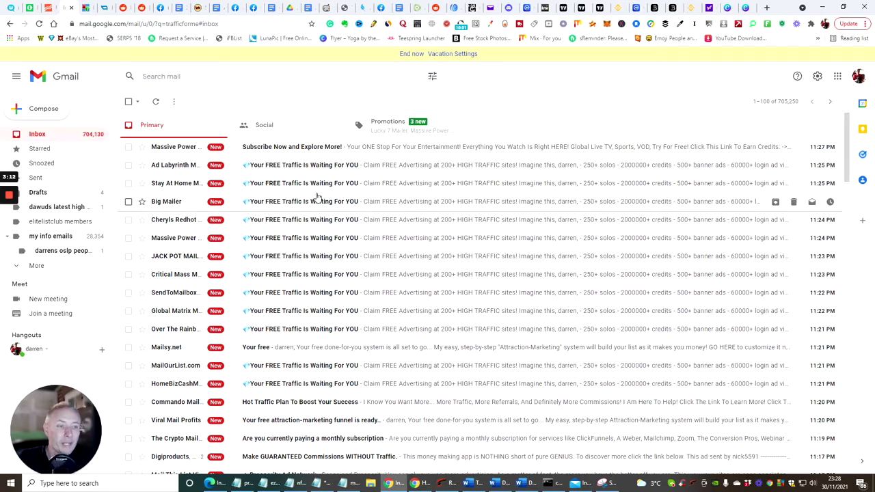
{"action": "scroll", "coordinate": [316, 198], "scroll_direction": "down", "scroll_amount": 5}
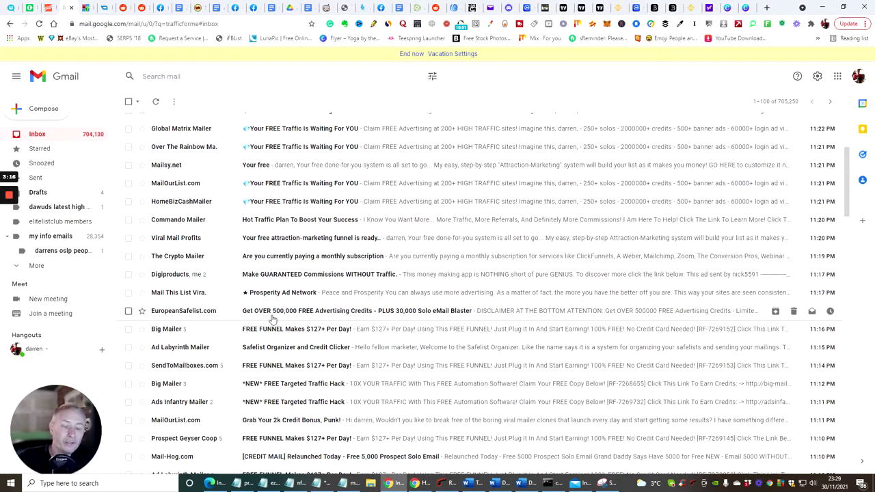
{"action": "left_click", "coordinate": [195, 76]}
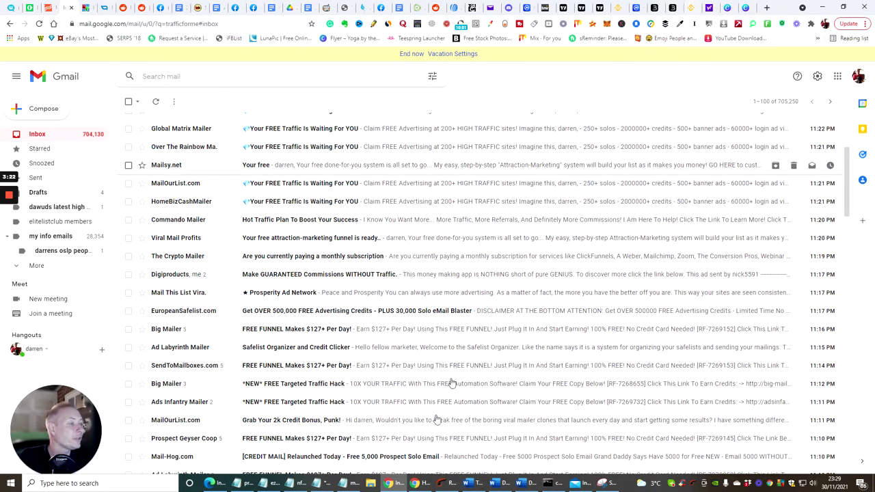
{"action": "left_click", "coordinate": [421, 483]}
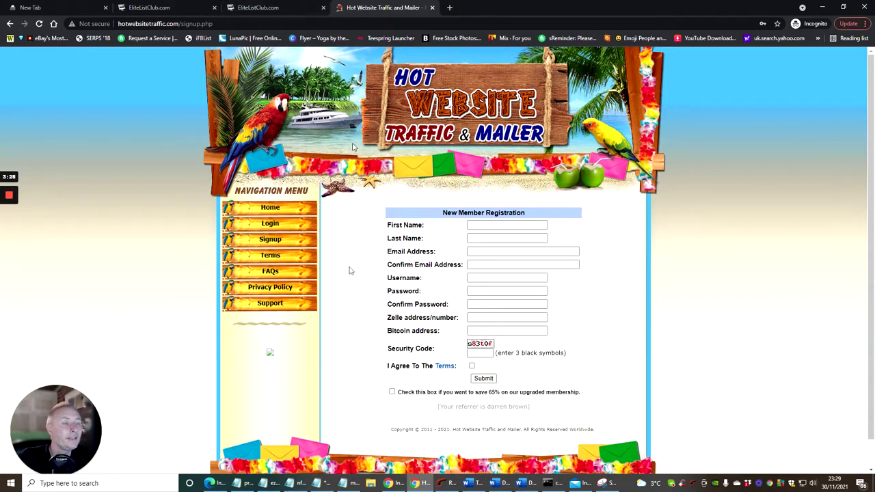
Search the Gmail mailbox for "hot website traffic" and look through the matching emails
{"action": "left_click", "coordinate": [388, 483]}
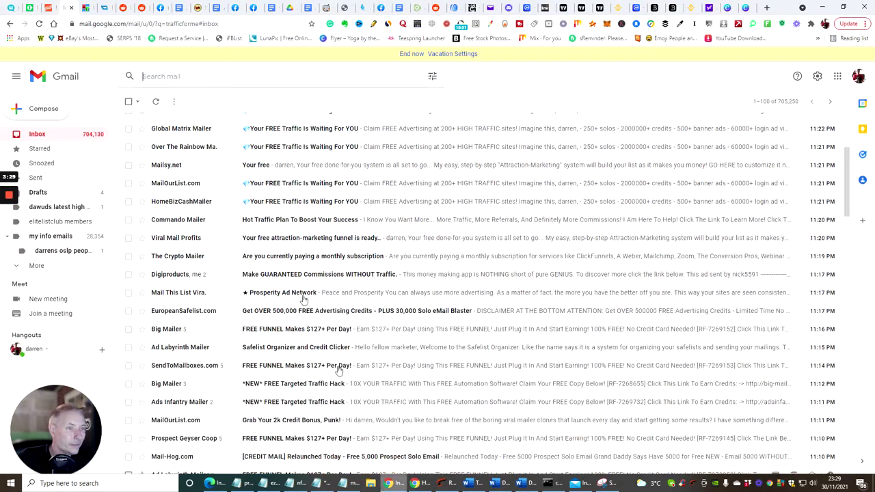
{"action": "left_click", "coordinate": [189, 75]}
{"action": "type", "text": "ho"}
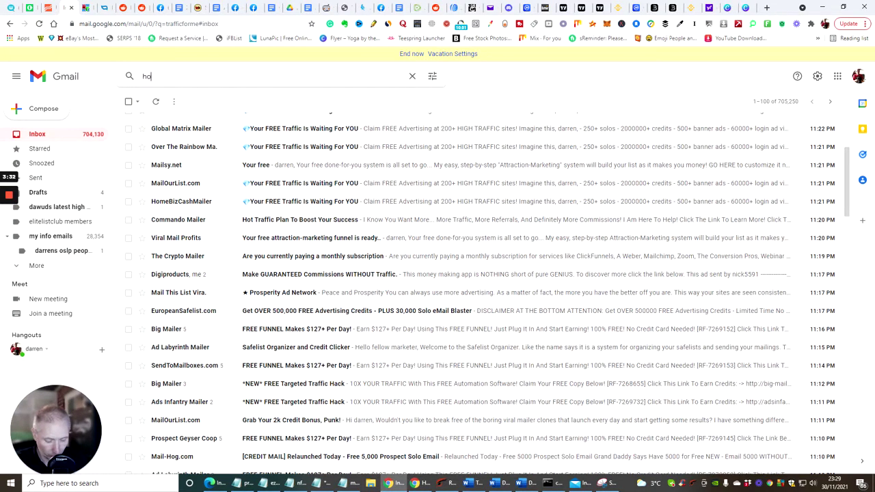
{"action": "type", "text": "tweb"}
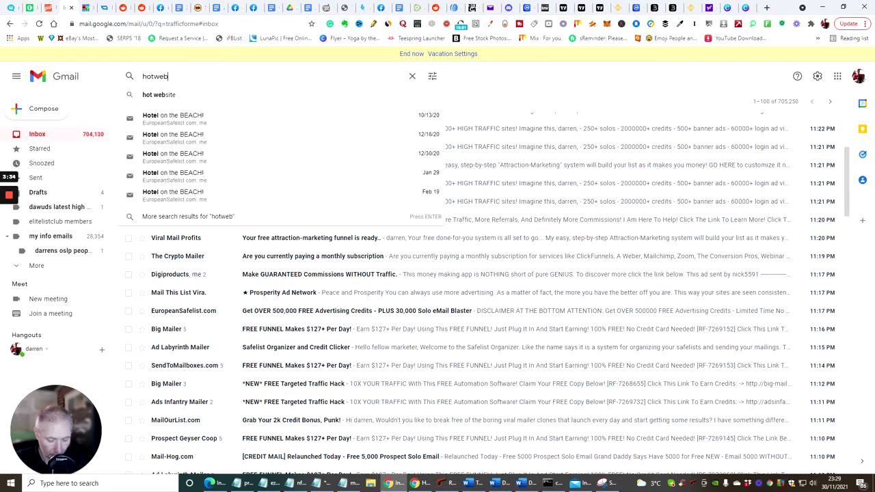
{"action": "type", "text": "sitetraffic"}
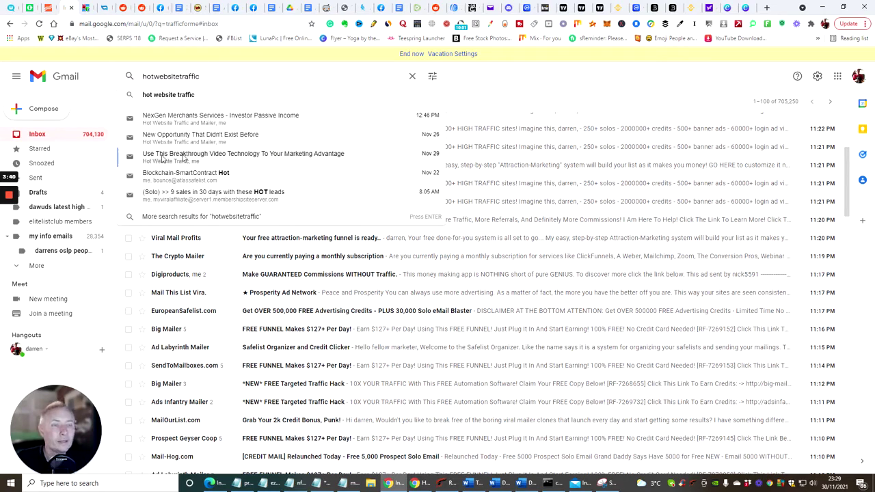
{"action": "left_click", "coordinate": [176, 96]}
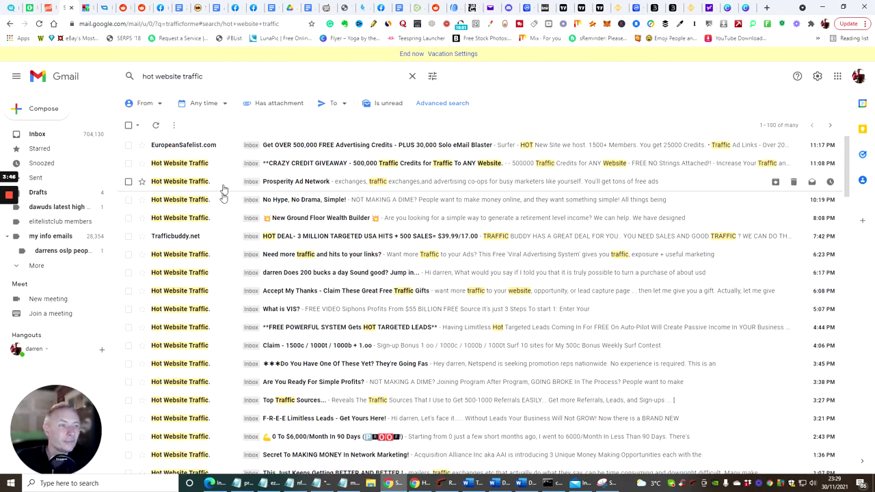
{"action": "scroll", "coordinate": [223, 217], "scroll_direction": "down", "scroll_amount": 15}
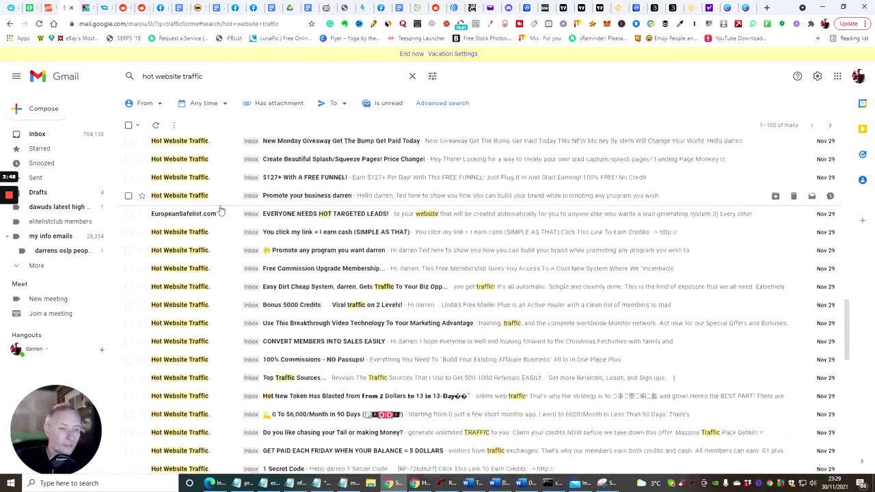
{"action": "scroll", "coordinate": [219, 214], "scroll_direction": "down", "scroll_amount": 10}
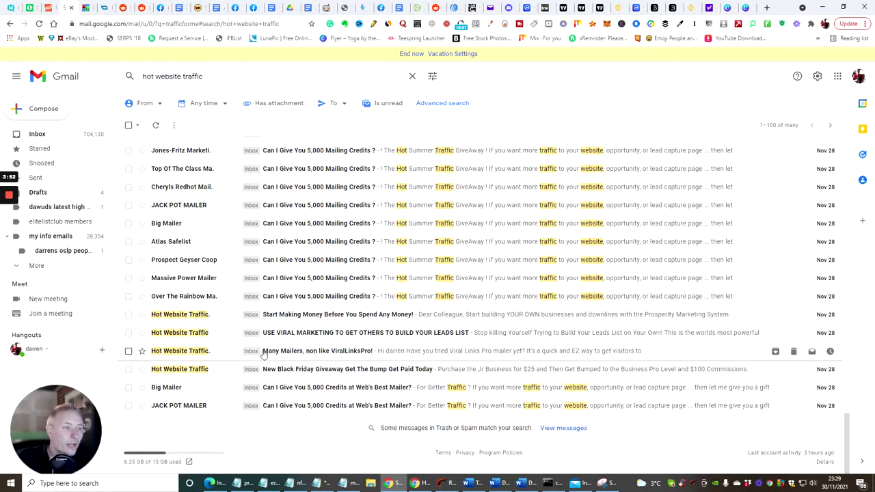
{"action": "scroll", "coordinate": [271, 314], "scroll_direction": "up", "scroll_amount": 4}
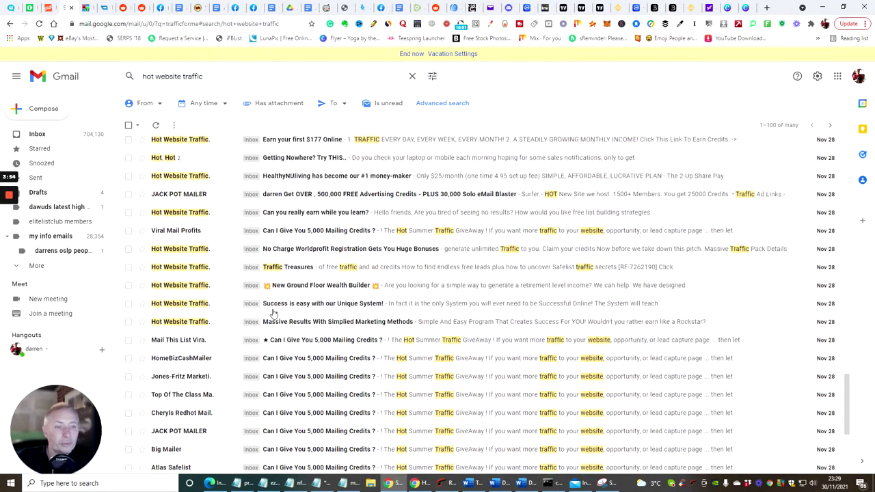
{"action": "scroll", "coordinate": [233, 318], "scroll_direction": "up", "scroll_amount": 10}
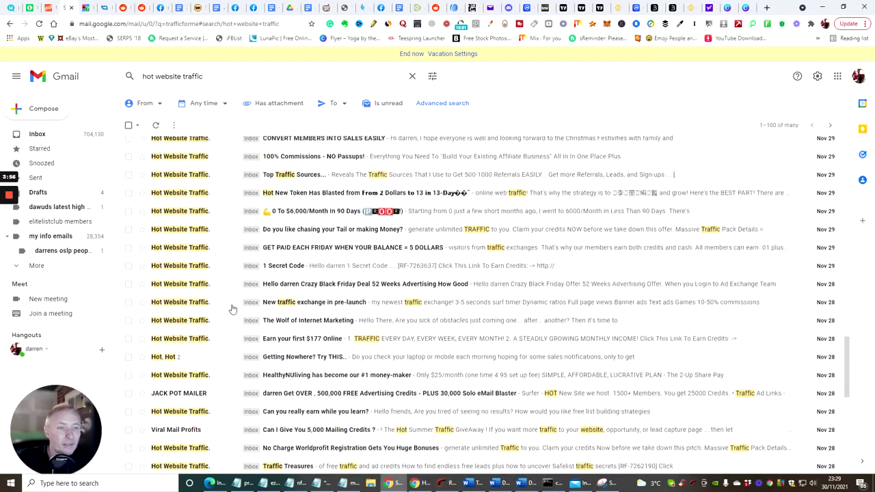
{"action": "scroll", "coordinate": [232, 309], "scroll_direction": "up", "scroll_amount": 4}
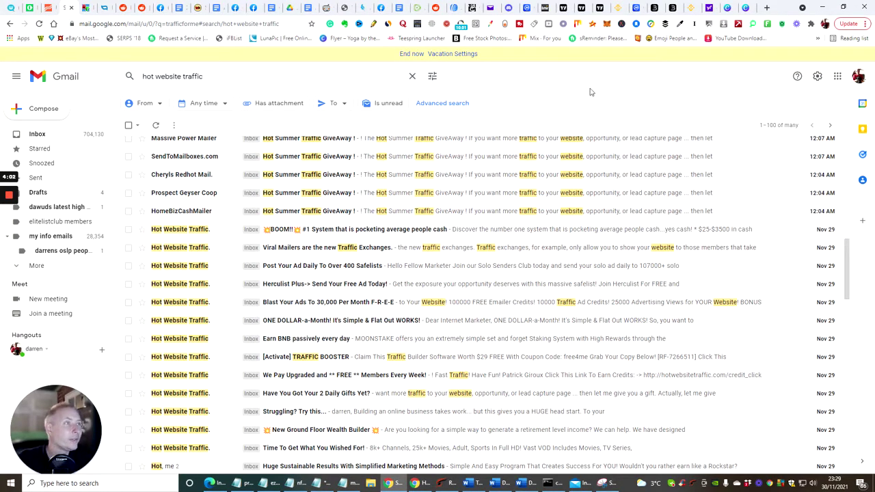
Search the web for "hot website traffic exchange" in a new browser tab
{"action": "left_click", "coordinate": [768, 7]}
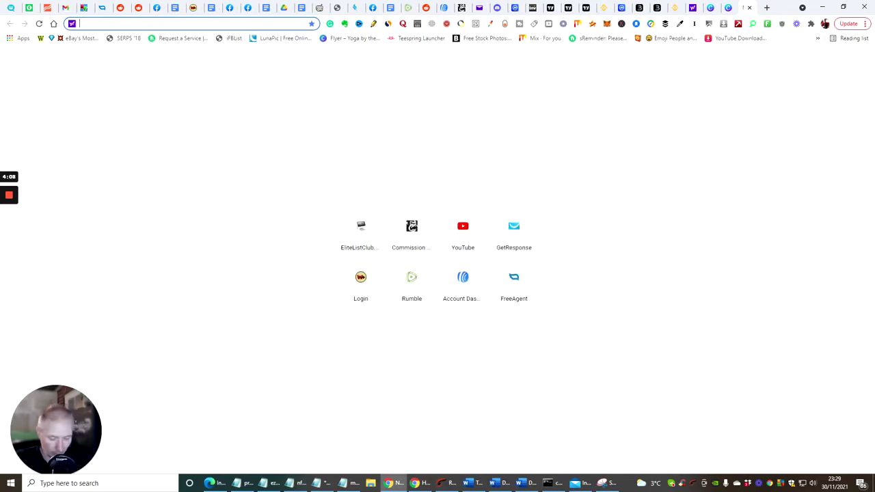
{"action": "type", "text": "hotwebs"}
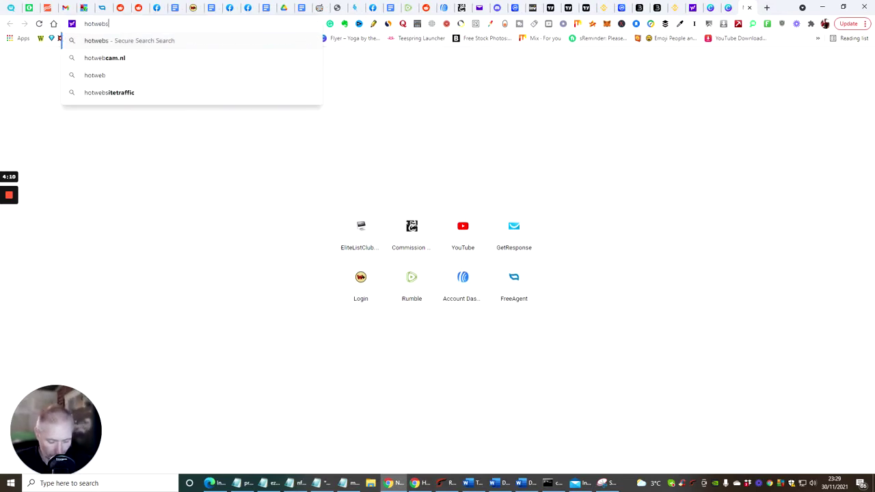
{"action": "type", "text": "ite"}
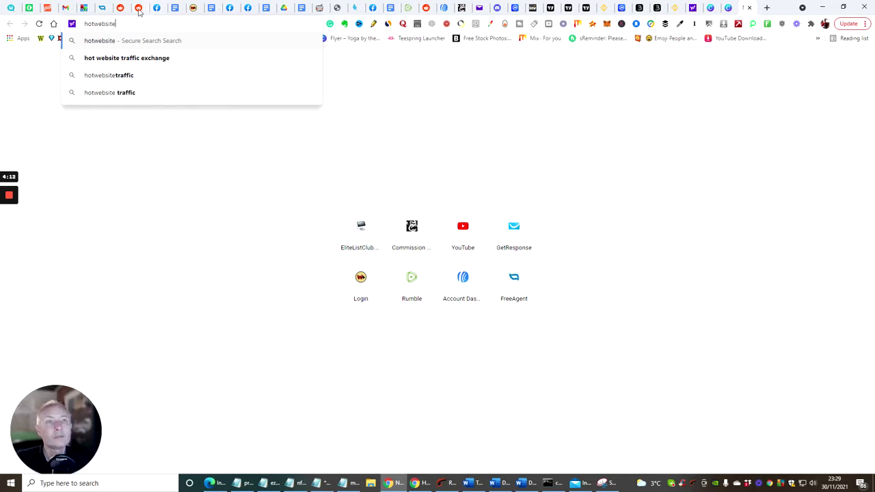
{"action": "left_click", "coordinate": [115, 58]}
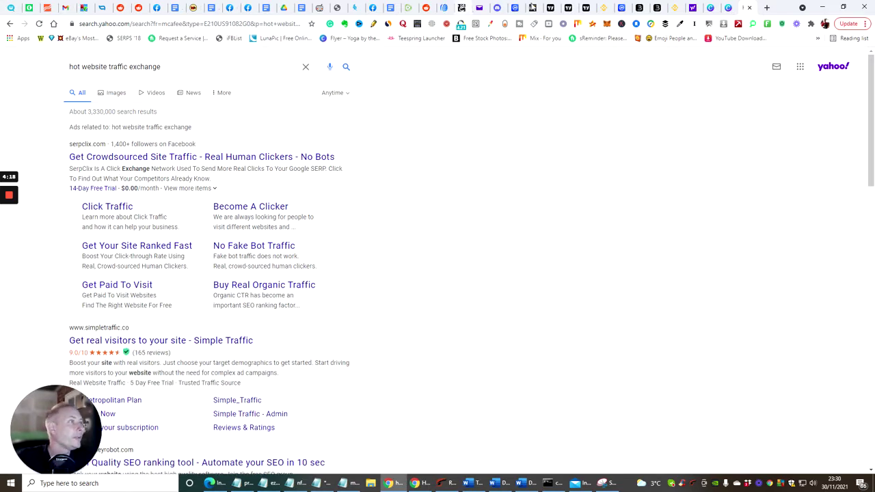
Return to the Hot Website Traffic site and log in to the member account with the saved username and password
{"action": "left_click", "coordinate": [414, 483]}
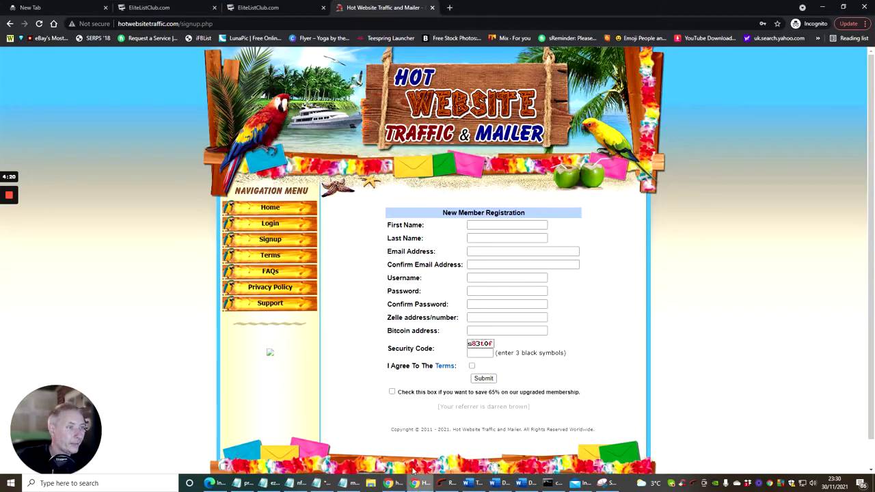
{"action": "left_click", "coordinate": [265, 224]}
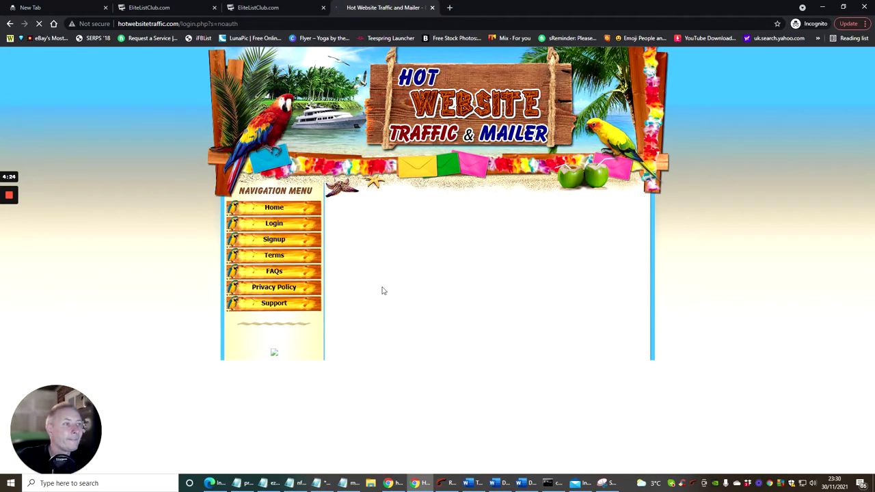
{"action": "scroll", "coordinate": [530, 333], "scroll_direction": "down", "scroll_amount": 2}
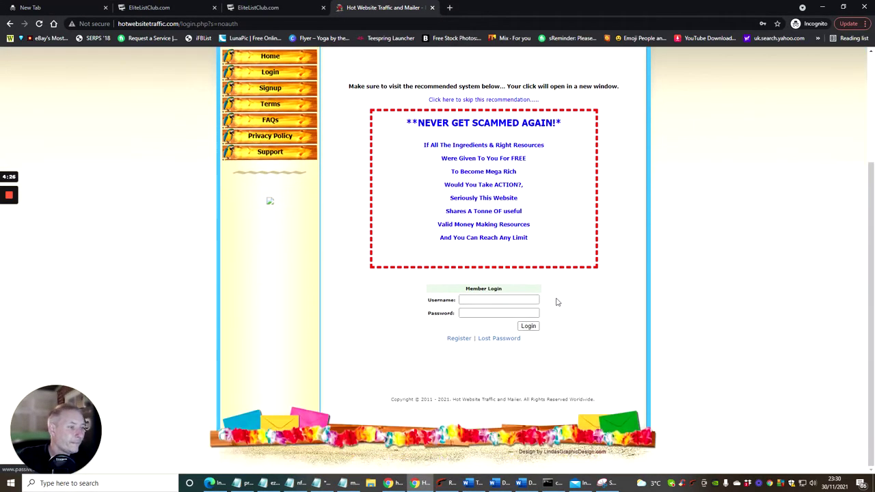
{"action": "left_click", "coordinate": [526, 299]}
{"action": "left_click", "coordinate": [477, 321]}
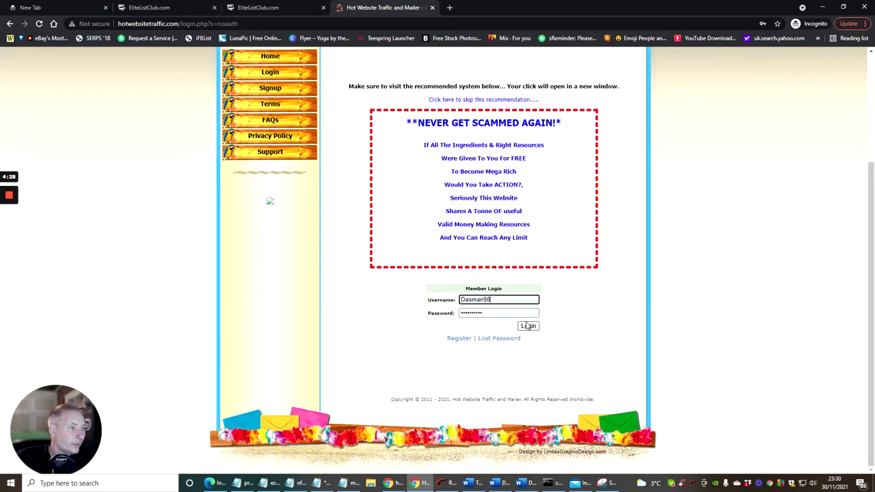
{"action": "left_click", "coordinate": [528, 326]}
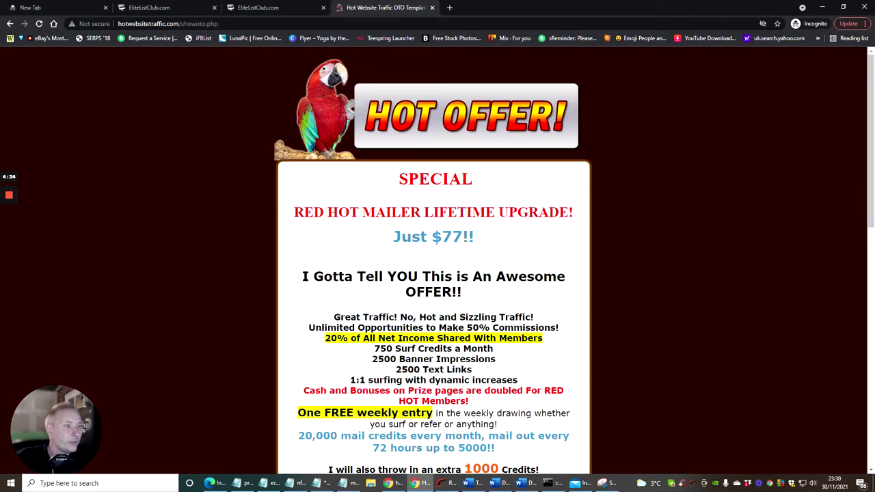
Review the $77 Red Hot Mailer lifetime upgrade offer and decline it
{"action": "scroll", "coordinate": [458, 215], "scroll_direction": "down", "scroll_amount": 2}
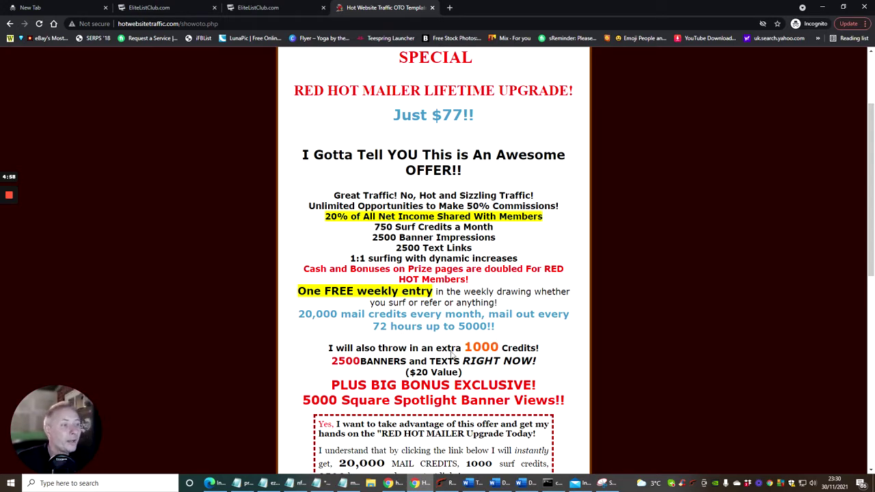
{"action": "scroll", "coordinate": [511, 338], "scroll_direction": "down", "scroll_amount": 8}
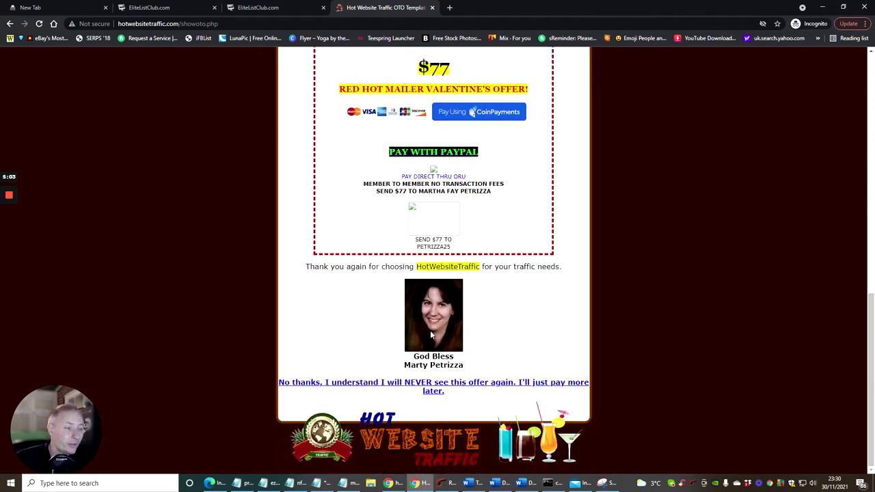
{"action": "left_click", "coordinate": [398, 385]}
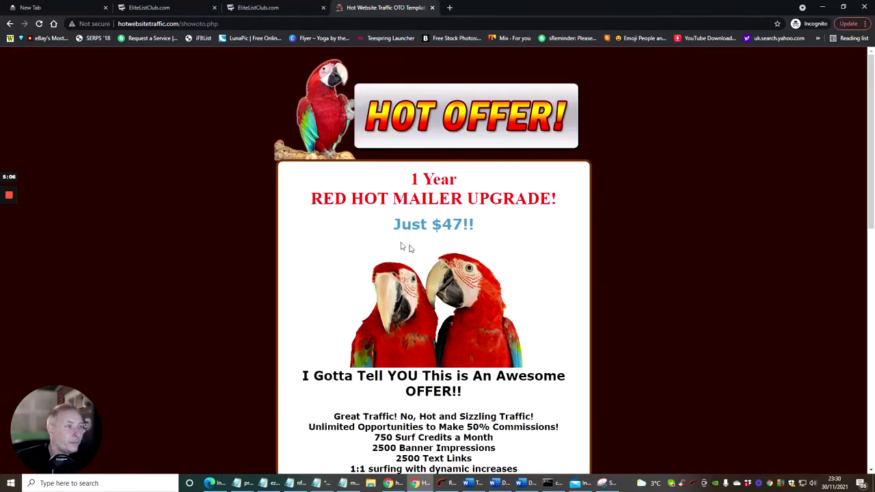
Decline the one-year and monthly Red Hot Mailer upgrade offers and continue past the login ad to the member area
{"action": "scroll", "coordinate": [430, 247], "scroll_direction": "down", "scroll_amount": 8}
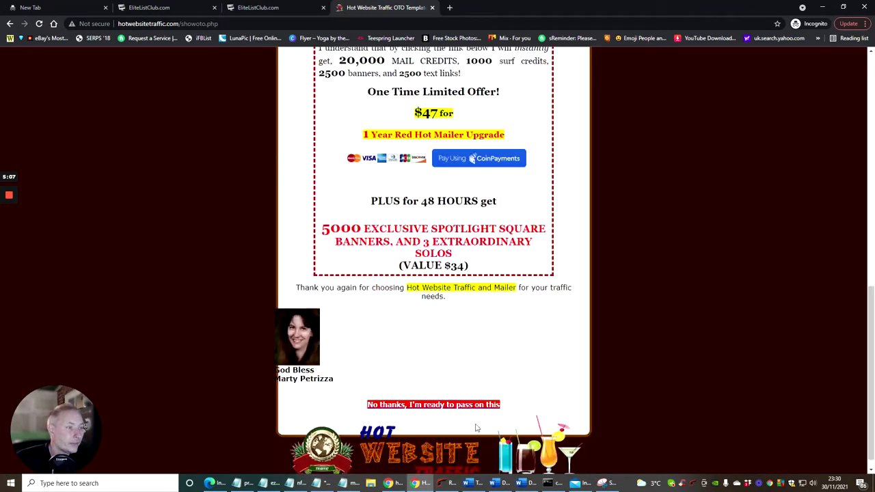
{"action": "scroll", "coordinate": [496, 412], "scroll_direction": "up", "scroll_amount": 1}
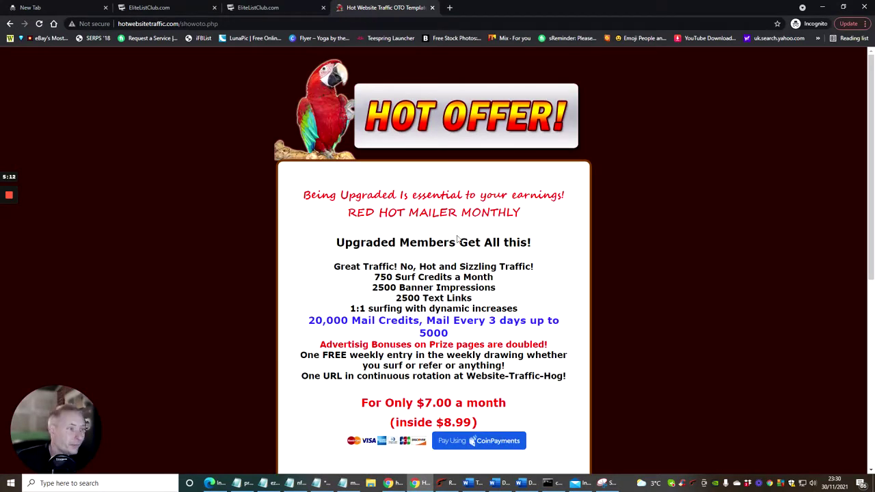
{"action": "scroll", "coordinate": [498, 360], "scroll_direction": "down", "scroll_amount": 5}
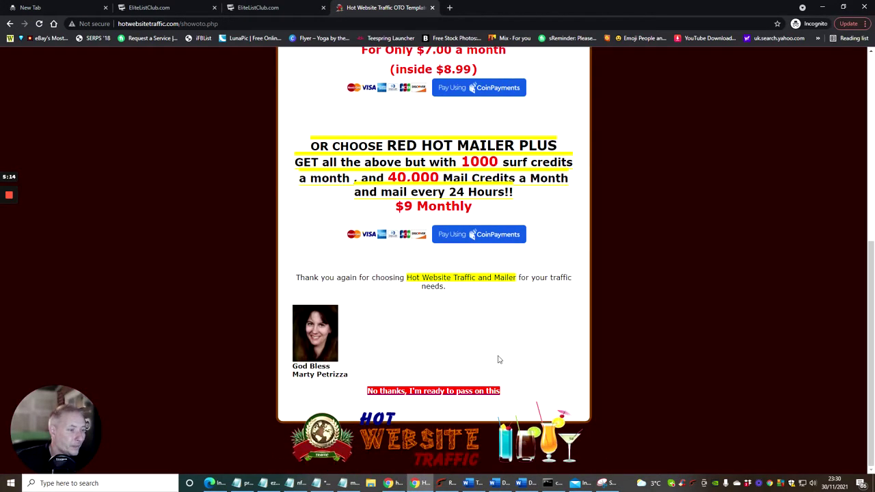
{"action": "left_click", "coordinate": [413, 393]}
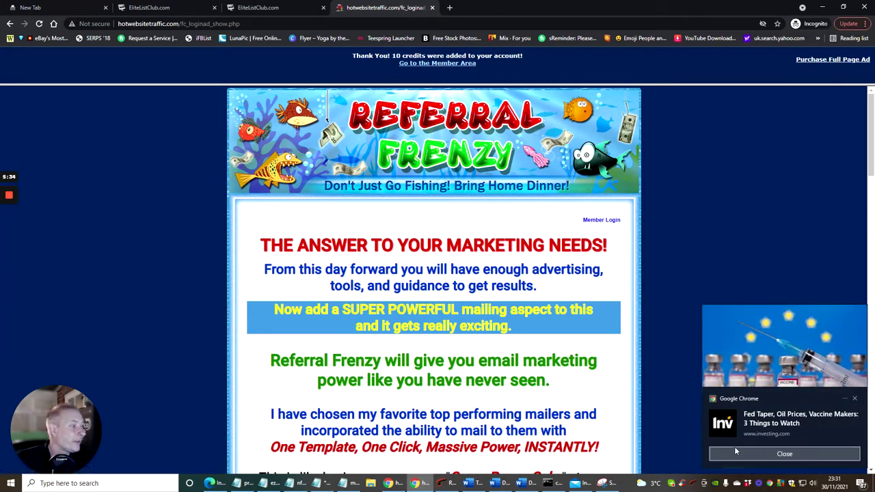
{"action": "left_click", "coordinate": [735, 451]}
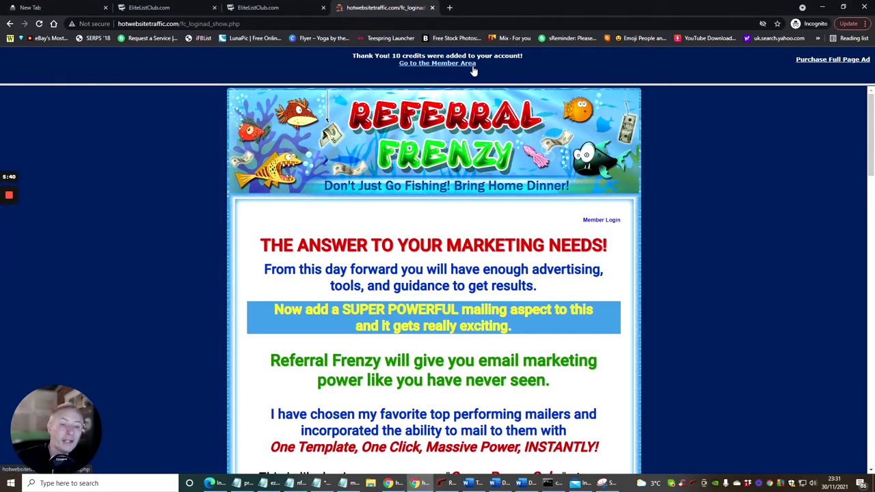
{"action": "left_click", "coordinate": [430, 64]}
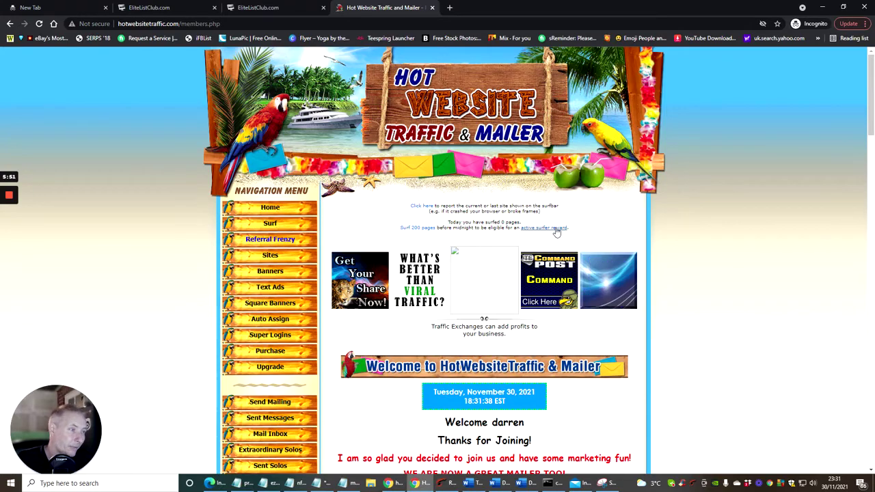
Look through the Hot Website Traffic member home page, including the Downline Builder section and the account details with current stats
{"action": "scroll", "coordinate": [550, 233], "scroll_direction": "down", "scroll_amount": 4}
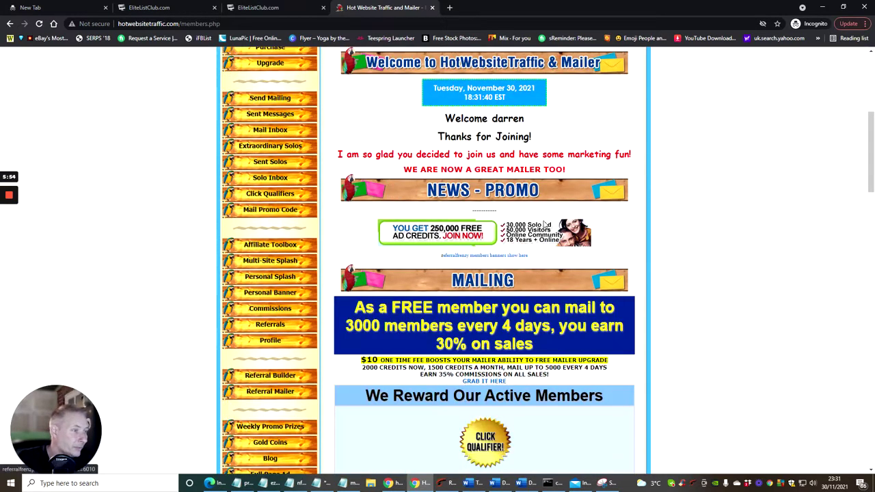
{"action": "scroll", "coordinate": [545, 224], "scroll_direction": "down", "scroll_amount": 8}
{"action": "scroll", "coordinate": [539, 224], "scroll_direction": "down", "scroll_amount": 15}
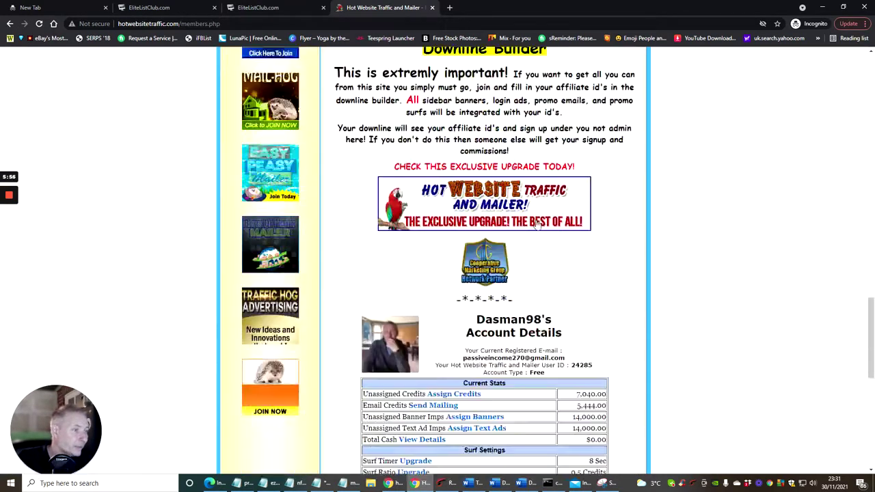
{"action": "scroll", "coordinate": [537, 226], "scroll_direction": "up", "scroll_amount": 4}
{"action": "scroll", "coordinate": [533, 226], "scroll_direction": "up", "scroll_amount": 8}
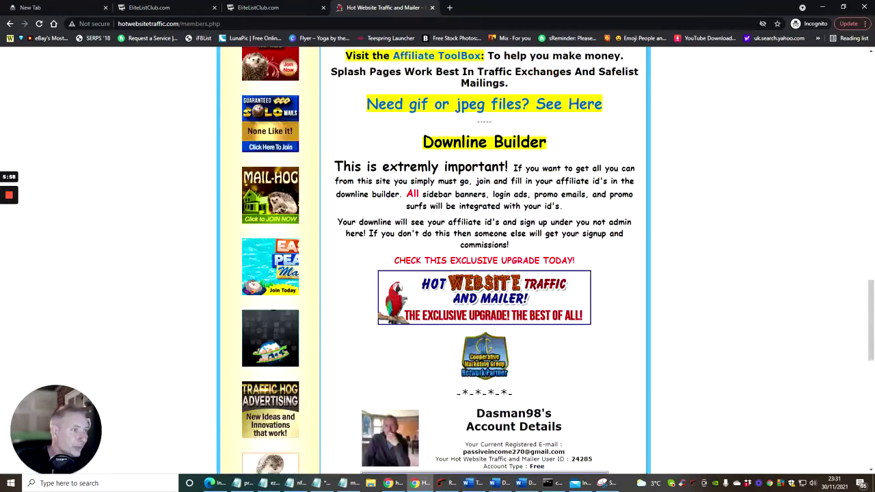
{"action": "scroll", "coordinate": [530, 226], "scroll_direction": "down", "scroll_amount": 5}
{"action": "scroll", "coordinate": [525, 225], "scroll_direction": "down", "scroll_amount": 6}
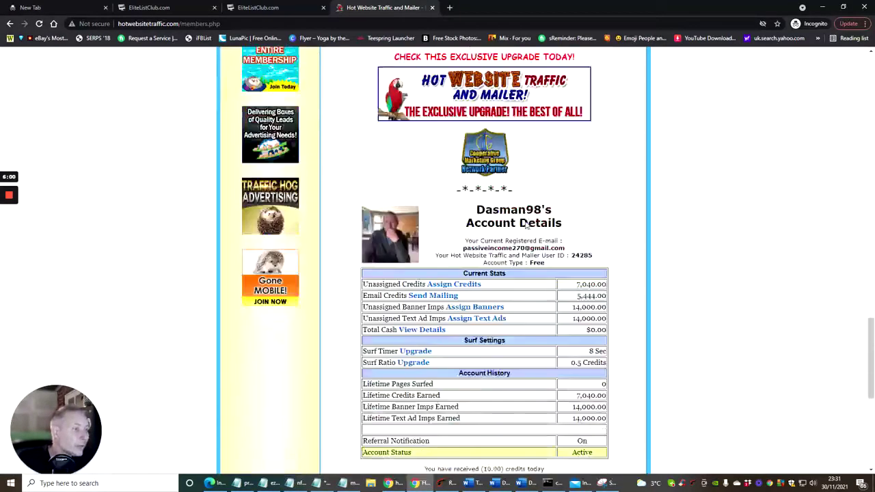
{"action": "scroll", "coordinate": [523, 225], "scroll_direction": "up", "scroll_amount": 2}
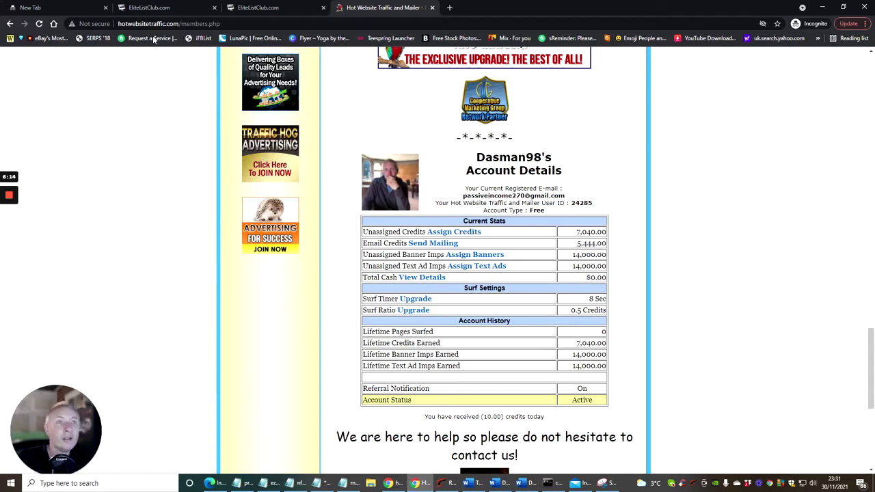
Switch to the Gmail mailbox and show its Spam folder
{"action": "left_click", "coordinate": [388, 483]}
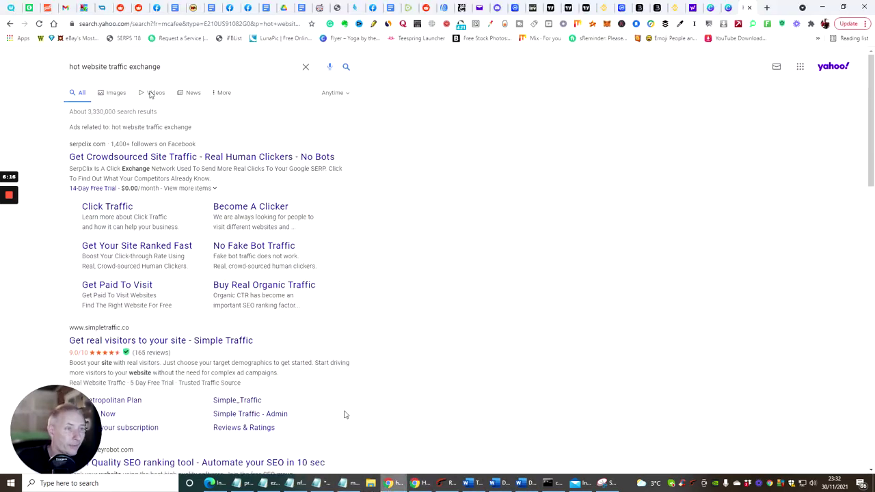
{"action": "left_click", "coordinate": [66, 8]}
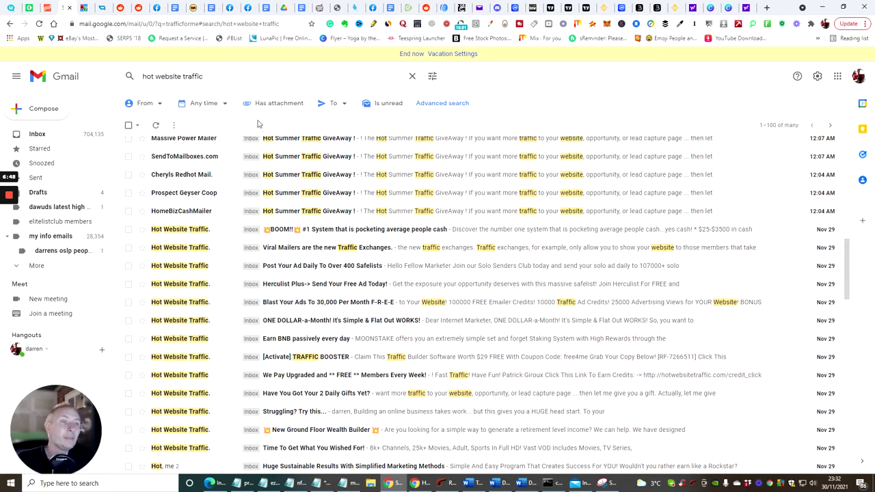
{"action": "left_click", "coordinate": [35, 268]}
{"action": "scroll", "coordinate": [64, 201], "scroll_direction": "down", "scroll_amount": 2}
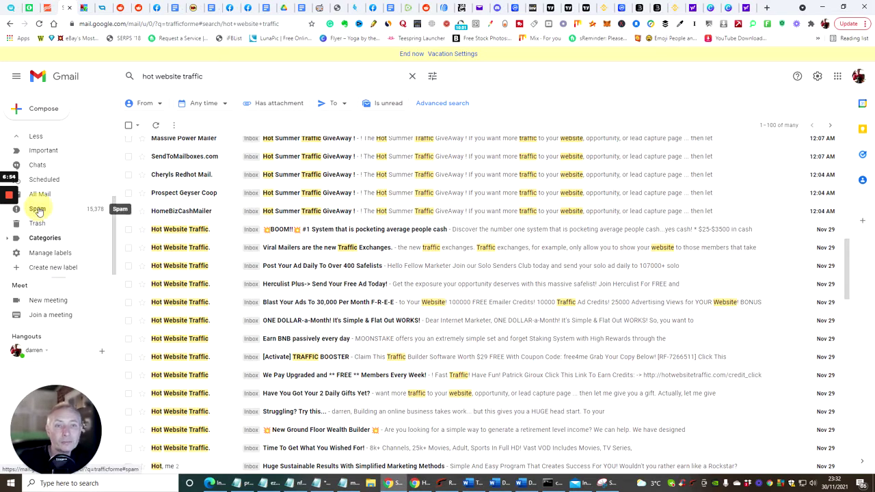
{"action": "left_click", "coordinate": [71, 254]}
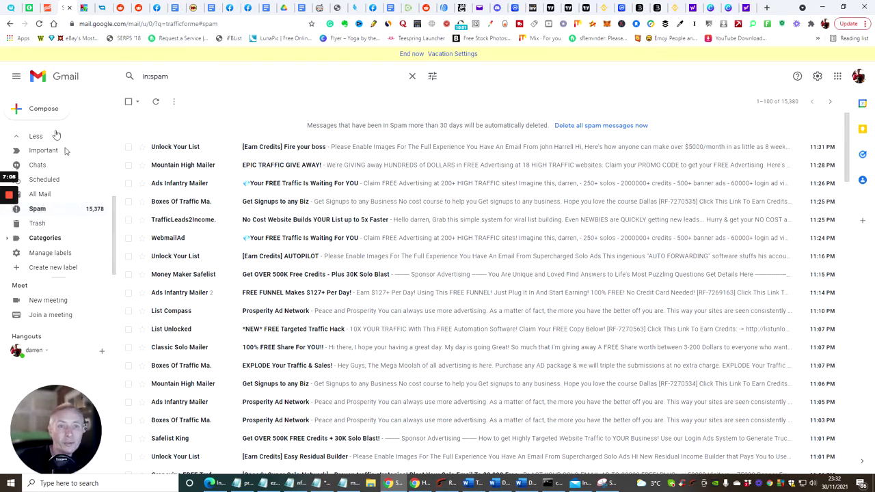
Return to the Gmail inbox and check the Social and Promotions categories
{"action": "left_click_drag", "start_coordinate": [117, 219], "coordinate": [107, 139]}
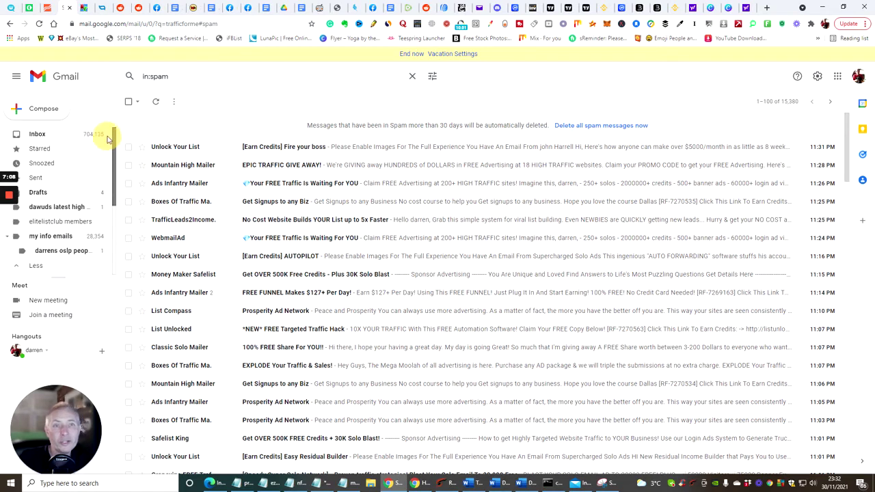
{"action": "left_click", "coordinate": [23, 136]}
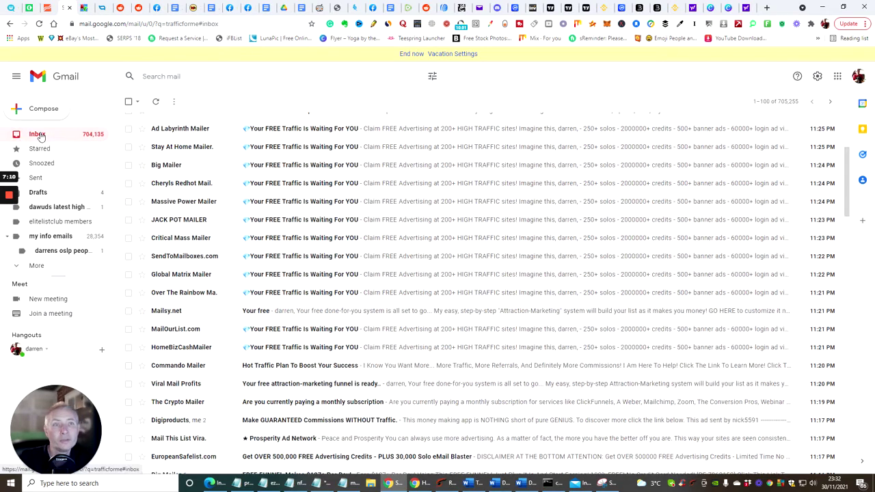
{"action": "scroll", "coordinate": [205, 168], "scroll_direction": "up", "scroll_amount": 3}
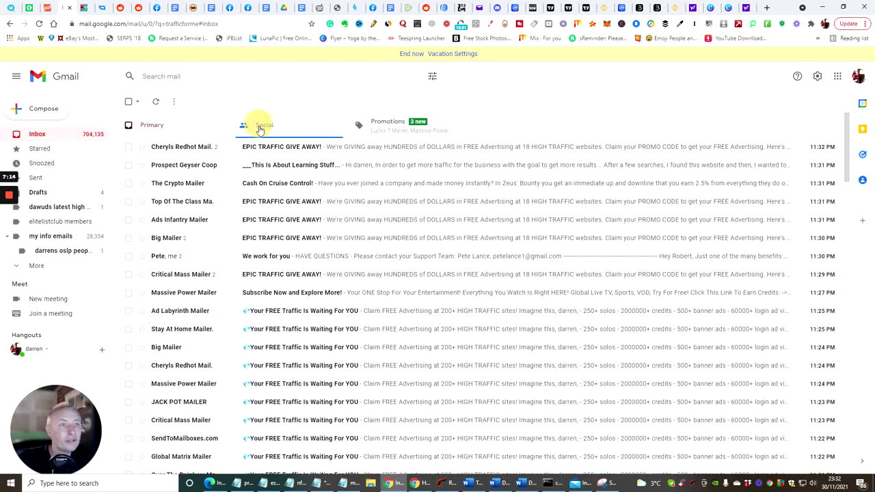
{"action": "left_click", "coordinate": [254, 126]}
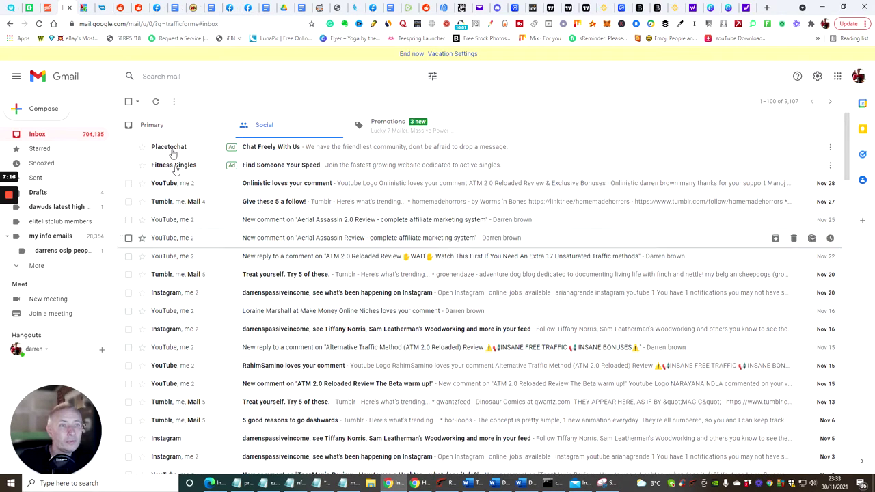
{"action": "left_click", "coordinate": [379, 124]}
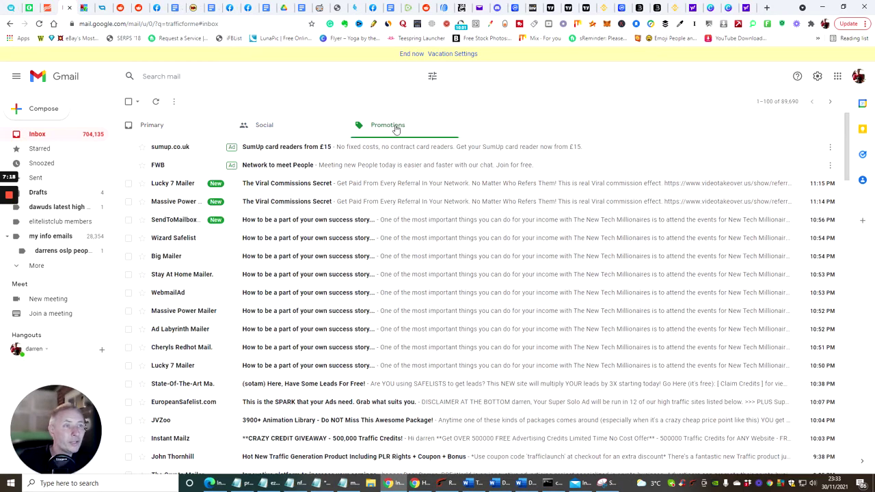
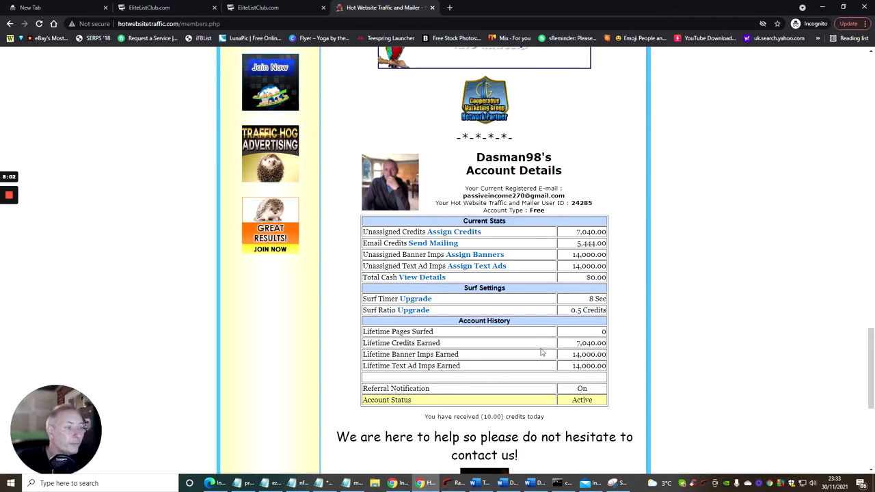
Review the account details, Downline Builder and getting-started instructions on the Hot Website Traffic member page, dismissing the browser notification
{"action": "scroll", "coordinate": [527, 335], "scroll_direction": "down", "scroll_amount": 3}
{"action": "scroll", "coordinate": [522, 323], "scroll_direction": "down", "scroll_amount": 2}
{"action": "scroll", "coordinate": [519, 325], "scroll_direction": "up", "scroll_amount": 14}
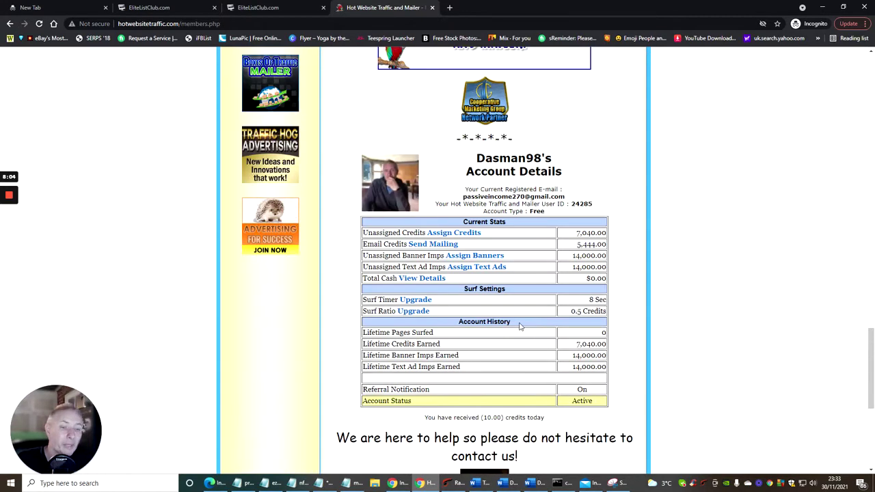
{"action": "scroll", "coordinate": [521, 329], "scroll_direction": "down", "scroll_amount": 1}
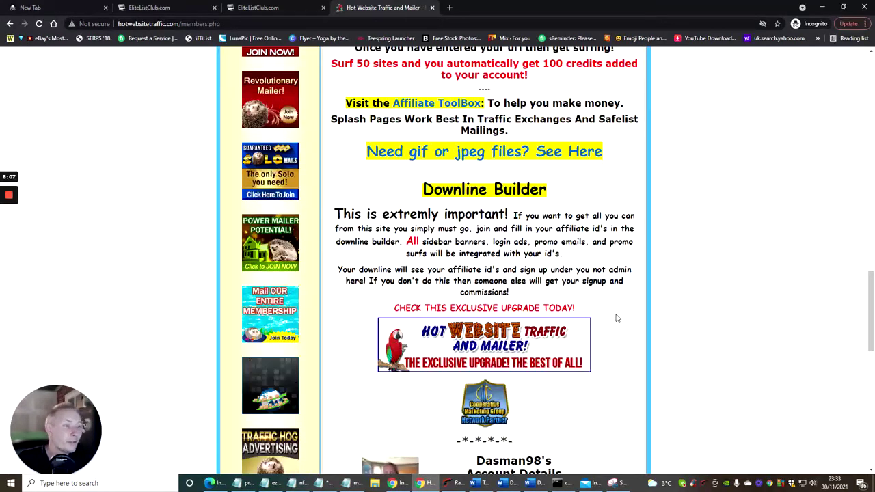
{"action": "scroll", "coordinate": [616, 320], "scroll_direction": "down", "scroll_amount": 3}
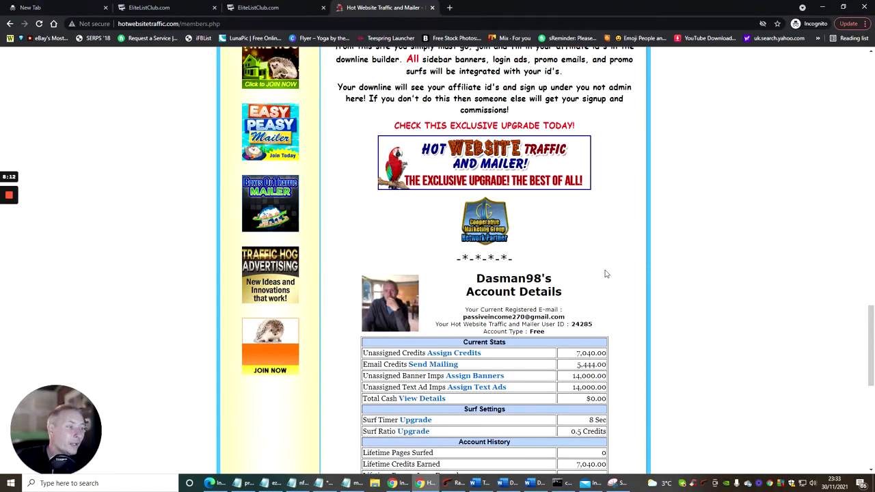
{"action": "scroll", "coordinate": [604, 274], "scroll_direction": "up", "scroll_amount": 3}
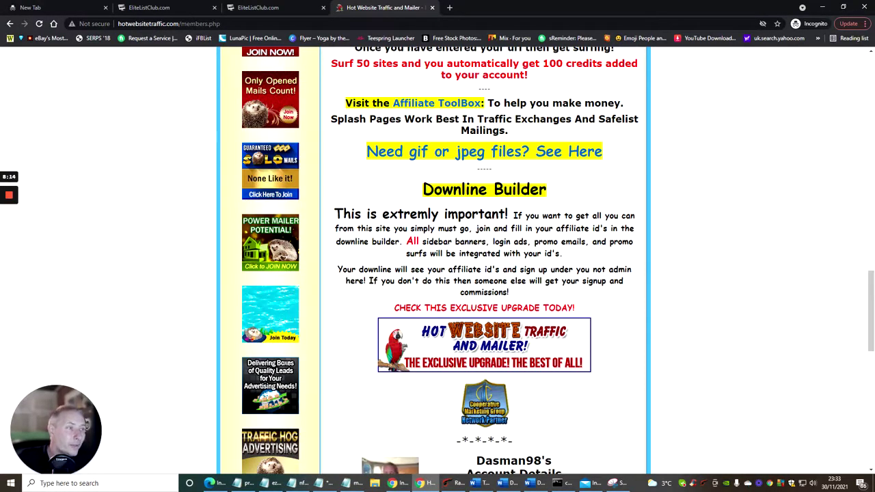
{"action": "scroll", "coordinate": [599, 273], "scroll_direction": "up", "scroll_amount": 6}
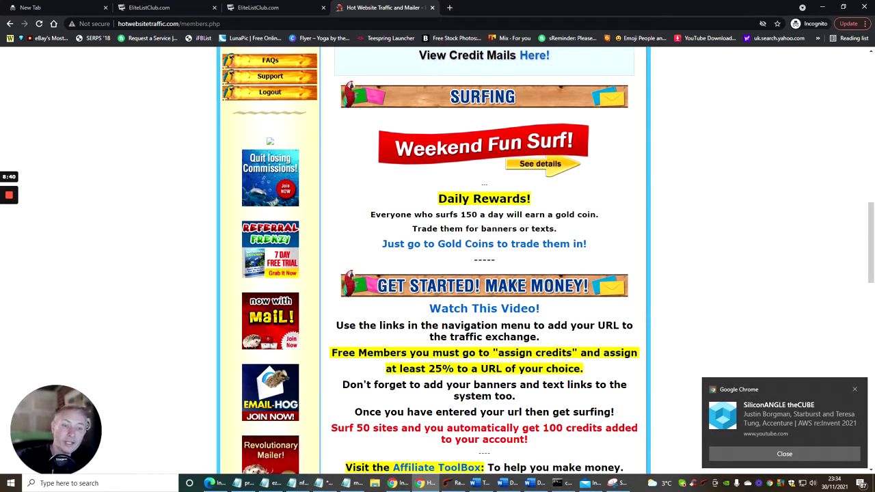
{"action": "left_click", "coordinate": [784, 454]}
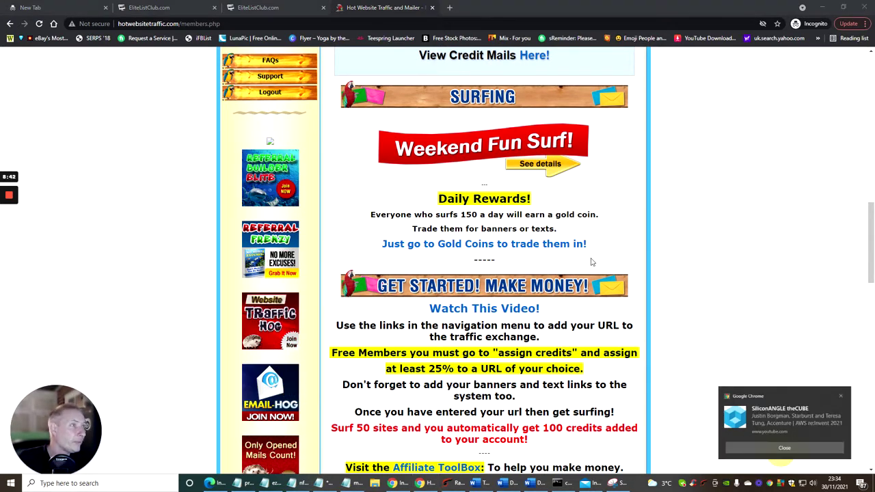
Find builderall in a new tab of the main Chrome window and open the Cheetah website editor's home page
{"action": "left_click", "coordinate": [402, 483]}
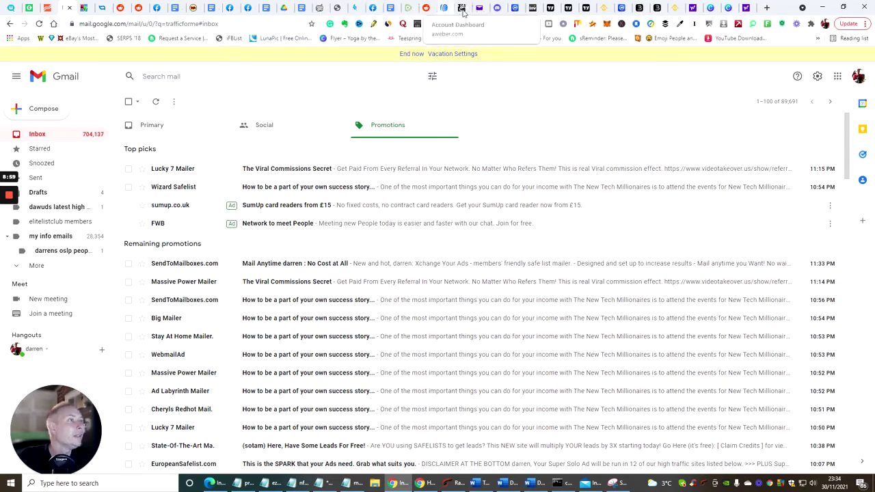
{"action": "left_click", "coordinate": [766, 8]}
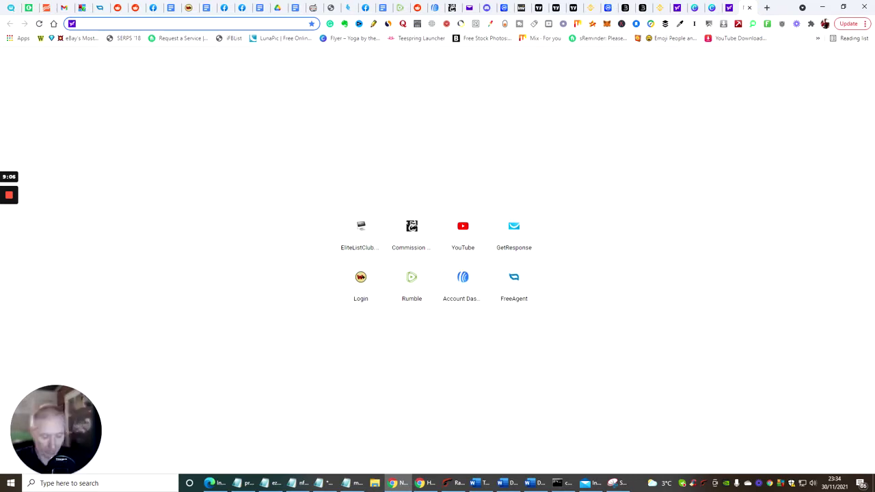
{"action": "type", "text": "builder"}
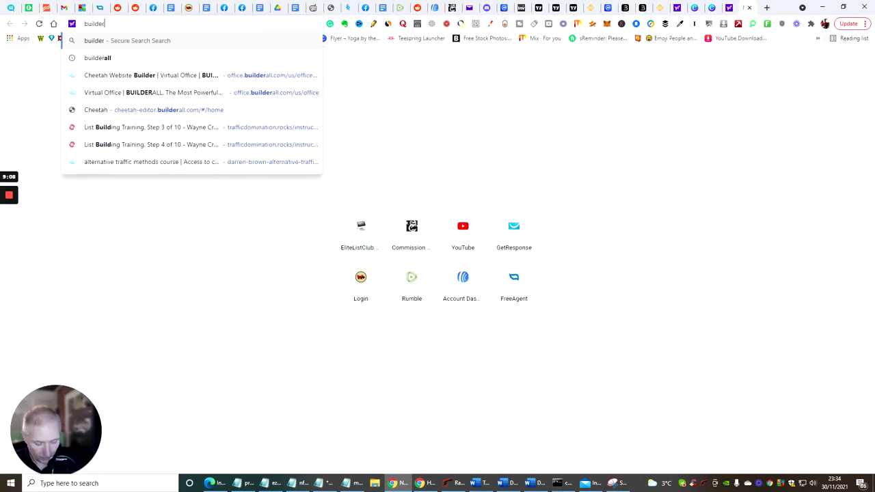
{"action": "type", "text": "all"}
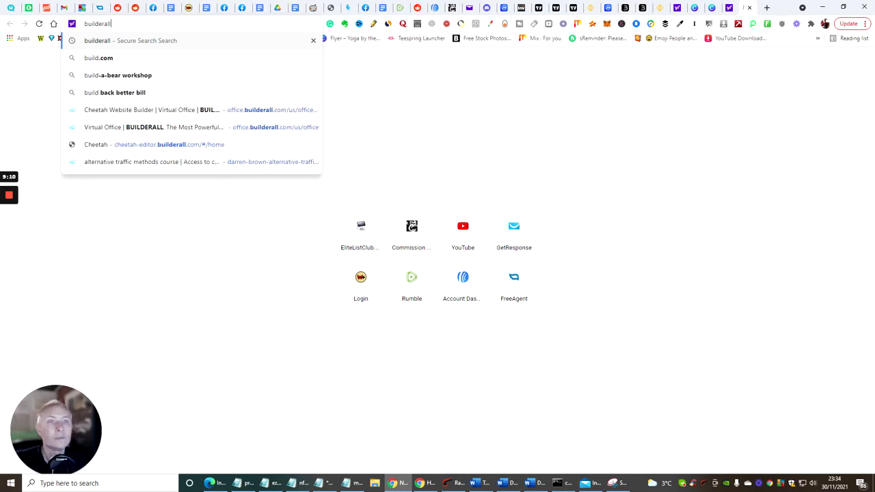
{"action": "left_click", "coordinate": [127, 112]}
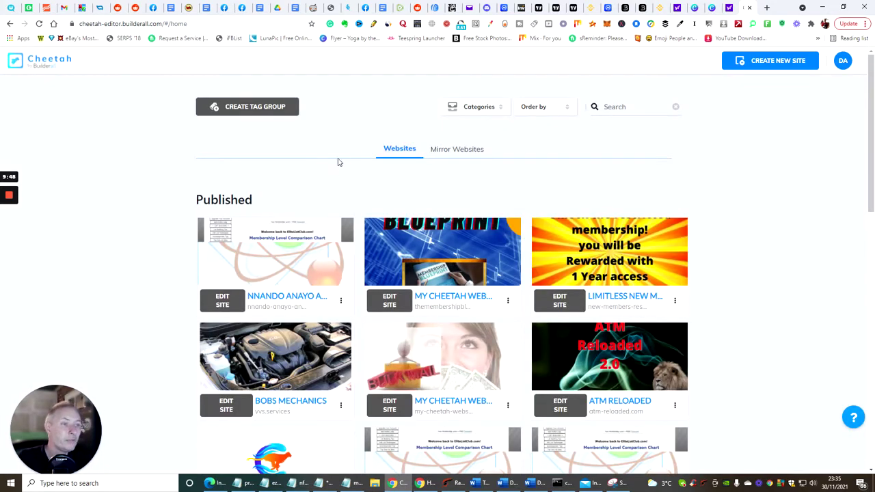
Visit the live page of the first website in the Published list
{"action": "scroll", "coordinate": [337, 161], "scroll_direction": "down", "scroll_amount": 2}
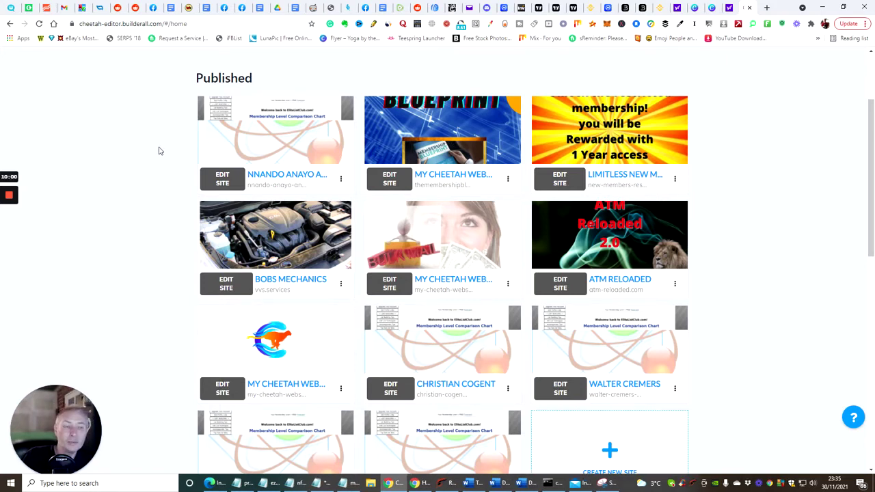
{"action": "left_click", "coordinate": [341, 180]}
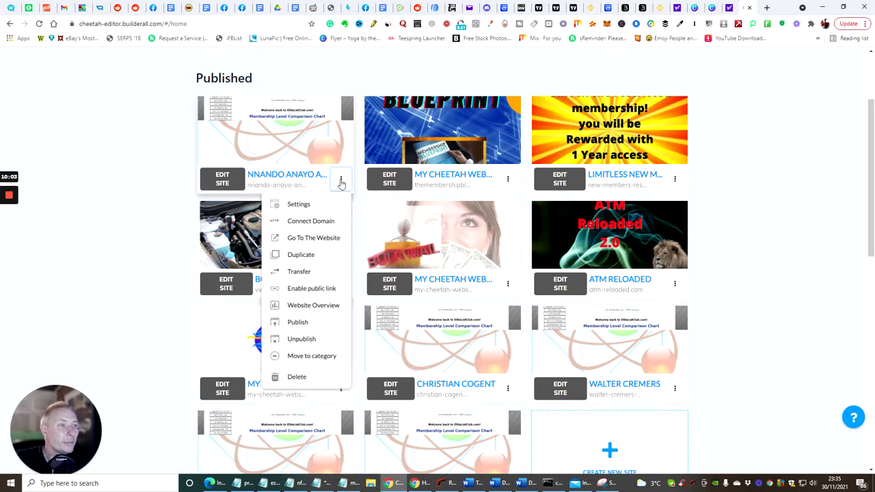
{"action": "left_click", "coordinate": [311, 237]}
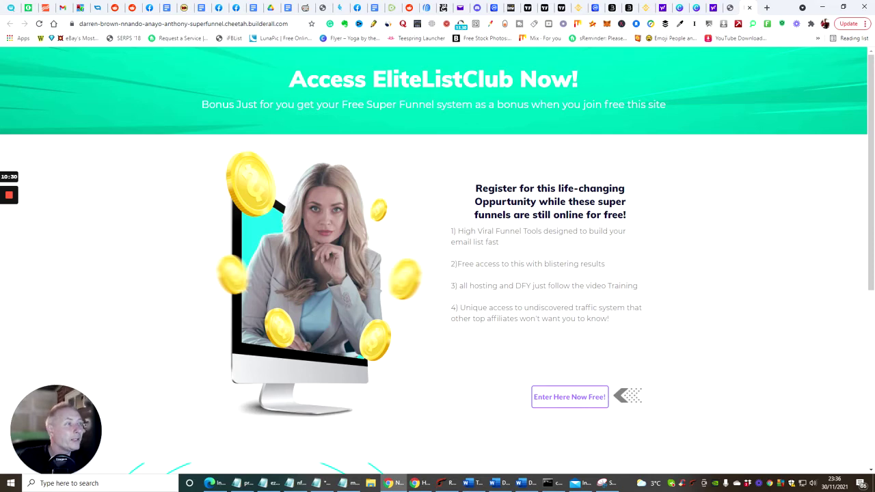
Review the Access EliteListClub super funnel page, from the benefits list to the site preview image
{"action": "scroll", "coordinate": [677, 147], "scroll_direction": "down", "scroll_amount": 5}
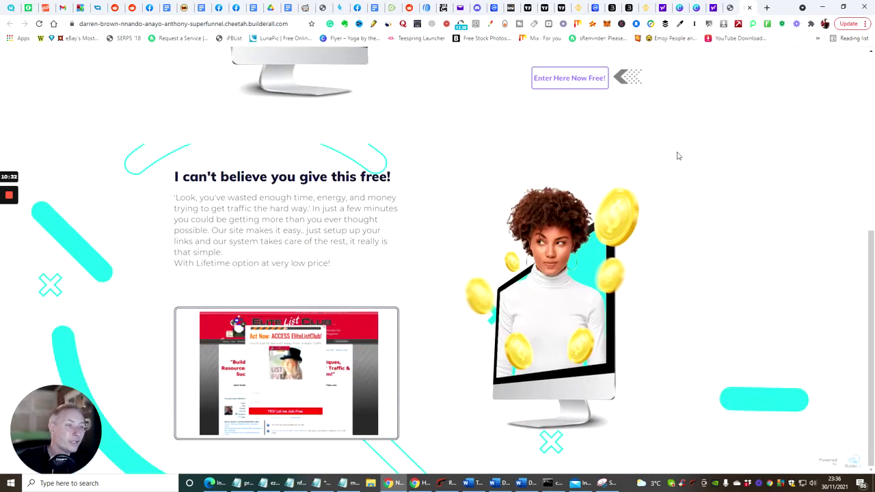
{"action": "scroll", "coordinate": [677, 154], "scroll_direction": "up", "scroll_amount": 5}
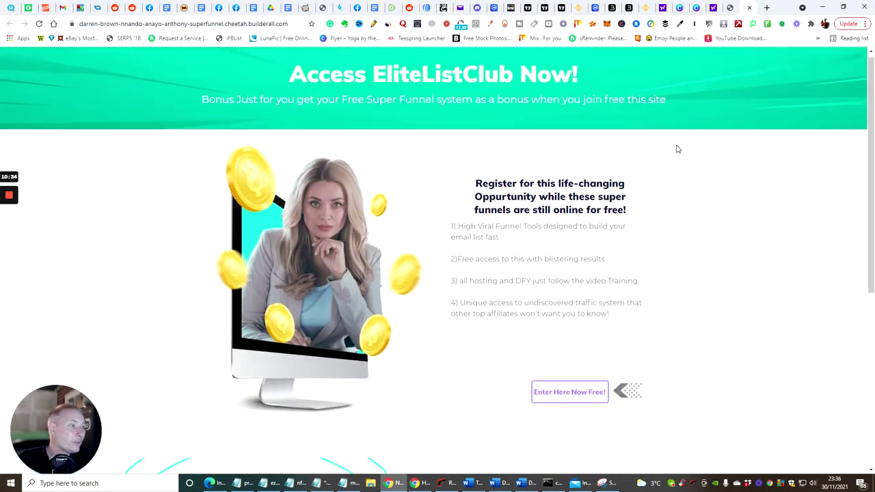
{"action": "scroll", "coordinate": [676, 148], "scroll_direction": "down", "scroll_amount": 2}
{"action": "scroll", "coordinate": [677, 149], "scroll_direction": "down", "scroll_amount": 1}
{"action": "scroll", "coordinate": [677, 149], "scroll_direction": "up", "scroll_amount": 2}
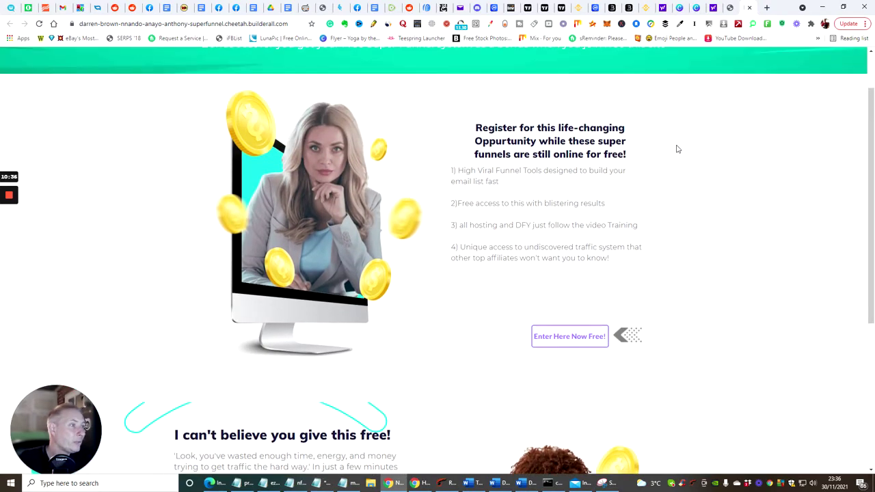
{"action": "scroll", "coordinate": [685, 217], "scroll_direction": "down", "scroll_amount": 4}
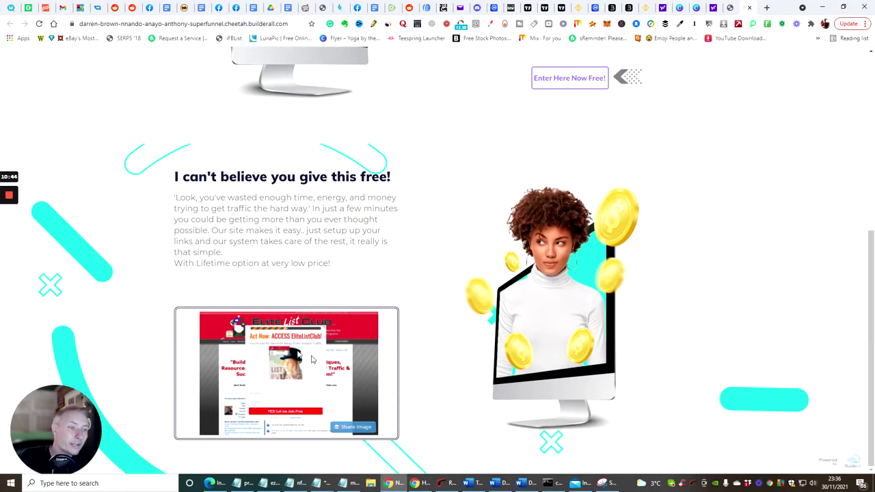
{"action": "scroll", "coordinate": [442, 225], "scroll_direction": "up", "scroll_amount": 2}
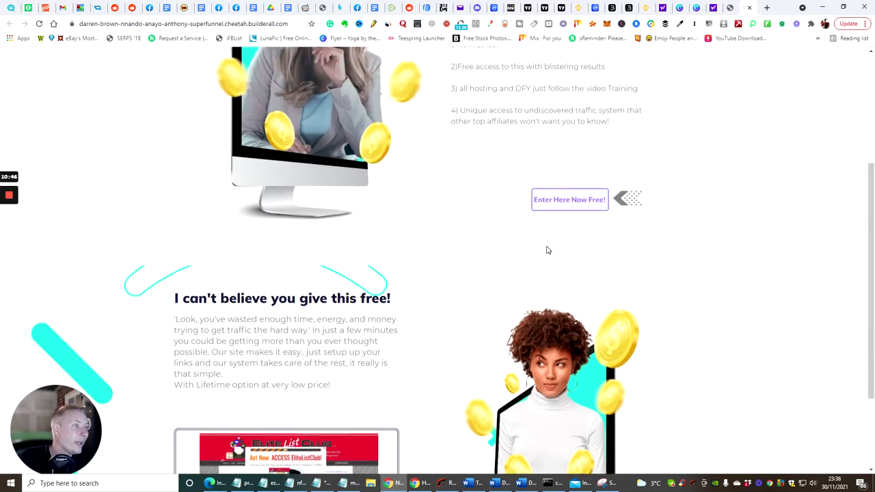
Enter the free offer, access EliteListClub from the bonus page and dismiss its instant-access opt-in form
{"action": "left_click", "coordinate": [567, 202]}
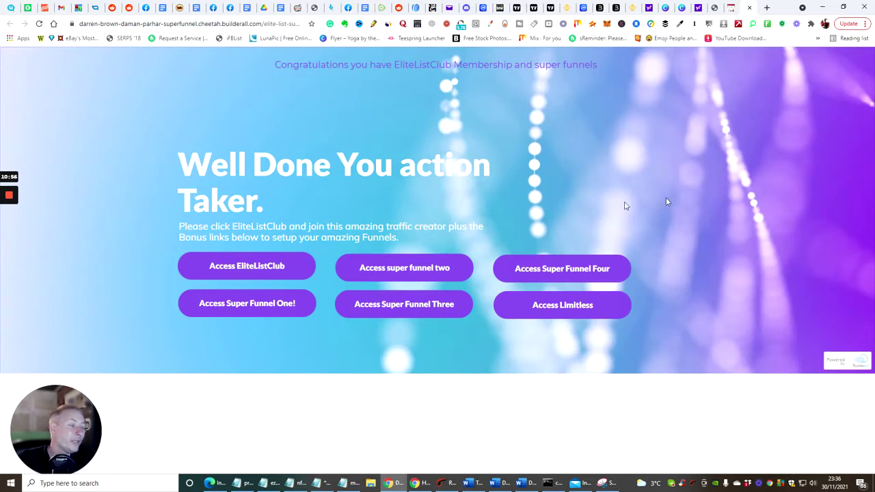
{"action": "left_click", "coordinate": [242, 270]}
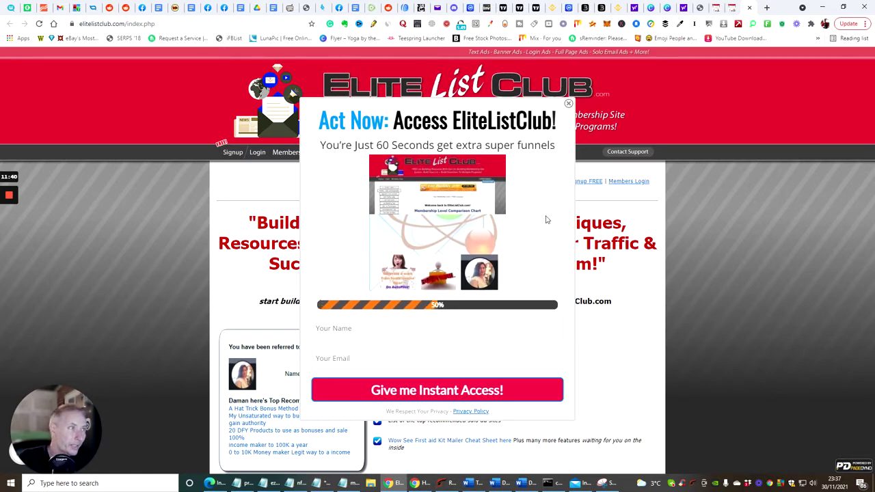
{"action": "left_click", "coordinate": [568, 104]}
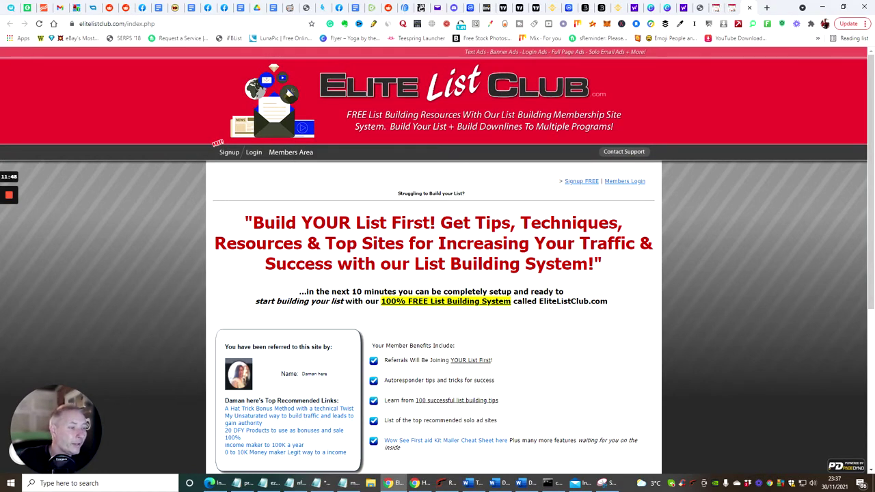
Look through the EliteListClub member benefits and free signup section, and open the Members Login page
{"action": "scroll", "coordinate": [301, 329], "scroll_direction": "down", "scroll_amount": 3}
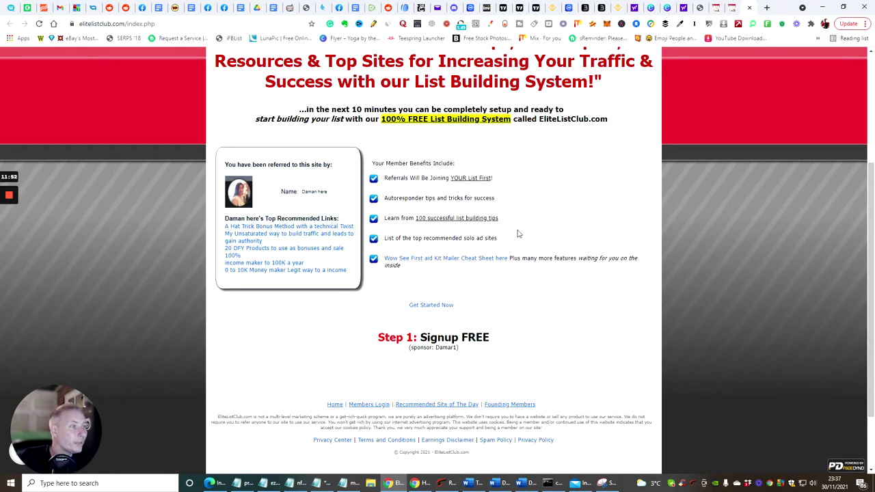
{"action": "scroll", "coordinate": [520, 234], "scroll_direction": "up", "scroll_amount": 3}
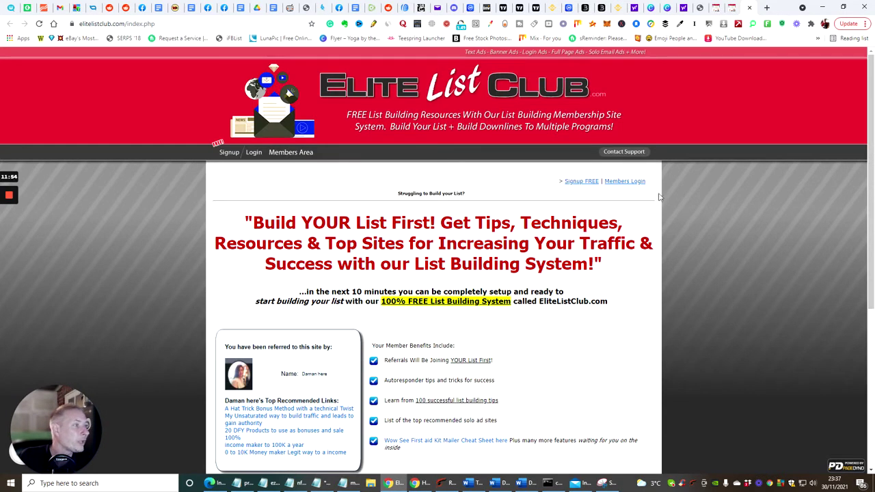
{"action": "left_click", "coordinate": [622, 184]}
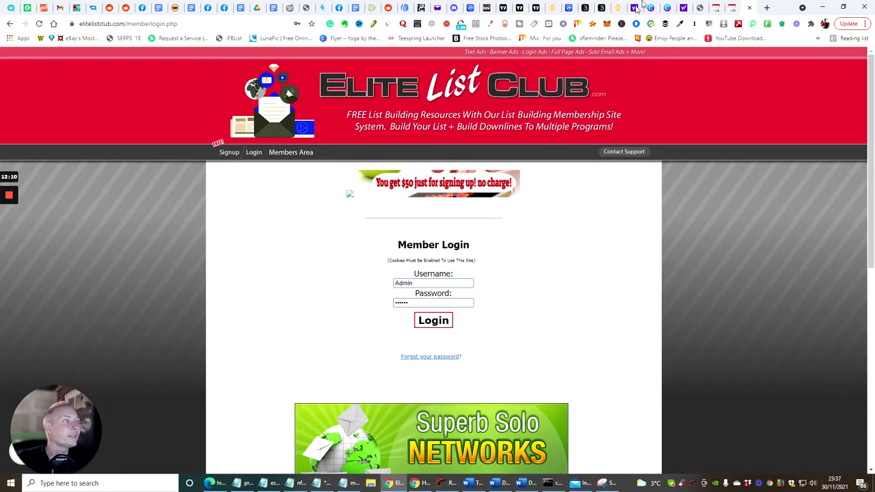
Return to the bonus page and preview the Super Funnel One and super funnel two join pages, closing each
{"action": "left_click", "coordinate": [732, 8]}
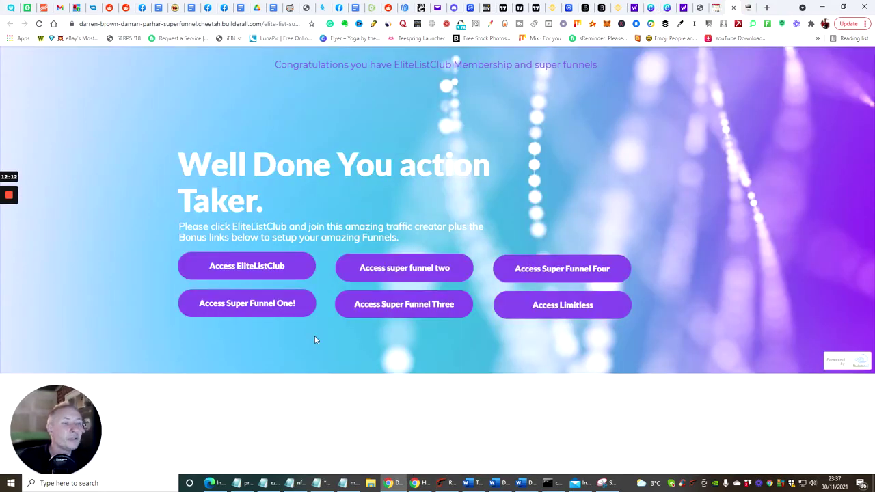
{"action": "left_click", "coordinate": [250, 305]}
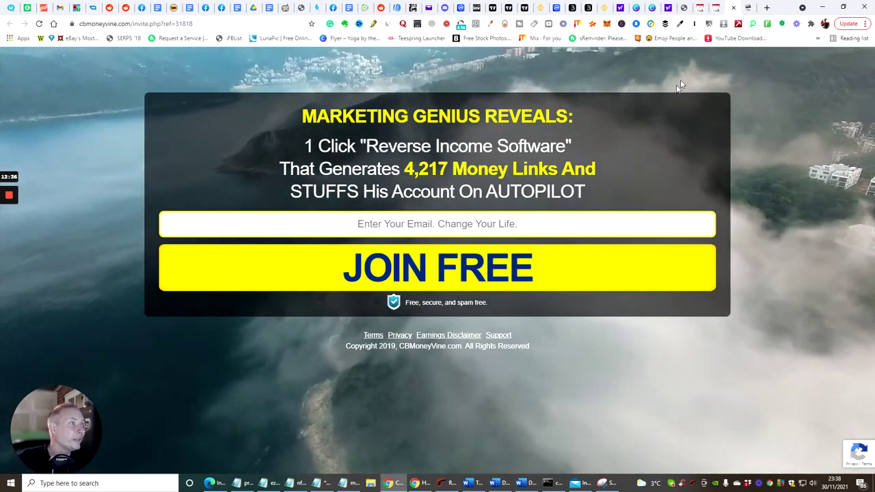
{"action": "key", "text": "ctrl+w"}
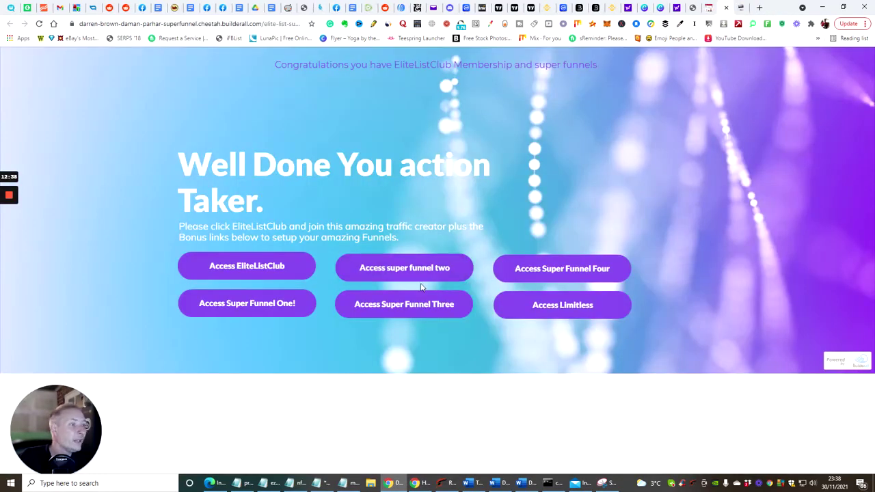
{"action": "left_click", "coordinate": [380, 269]}
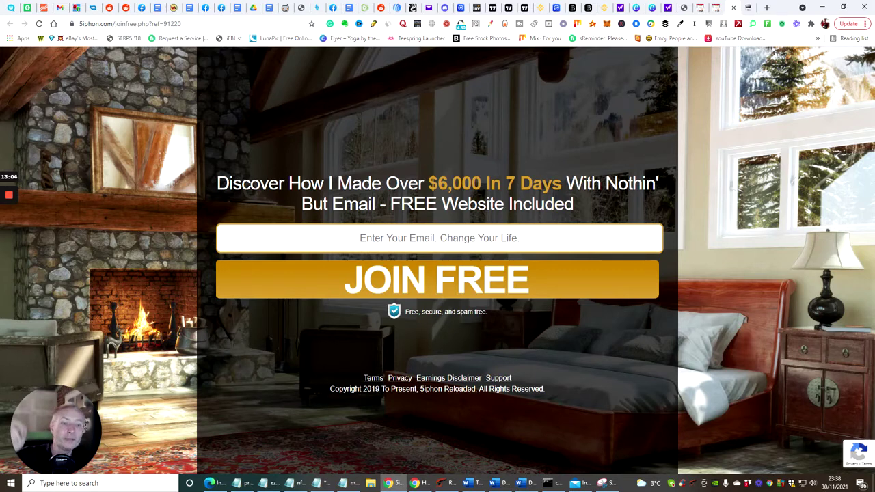
{"action": "left_click", "coordinate": [733, 12]}
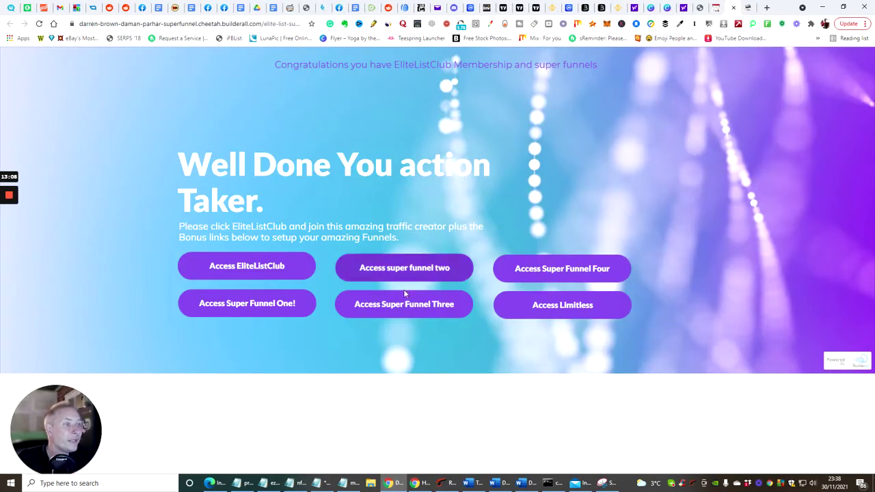
Preview the Super Funnel Three join page down to its email form and return to the bonus page
{"action": "left_click", "coordinate": [385, 307]}
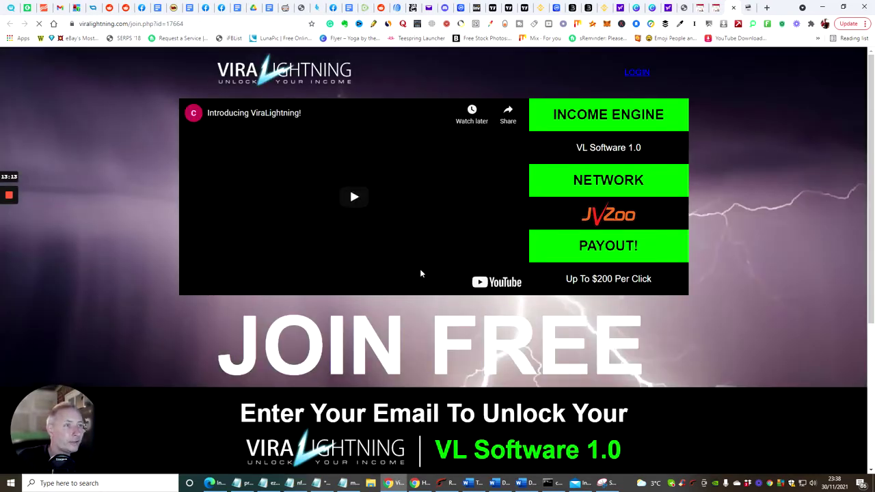
{"action": "scroll", "coordinate": [359, 218], "scroll_direction": "down", "scroll_amount": 3}
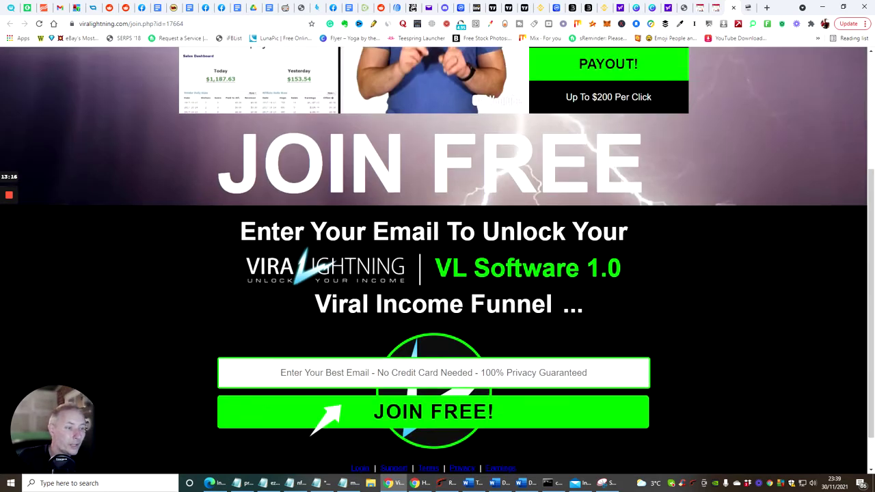
{"action": "scroll", "coordinate": [362, 240], "scroll_direction": "up", "scroll_amount": 3}
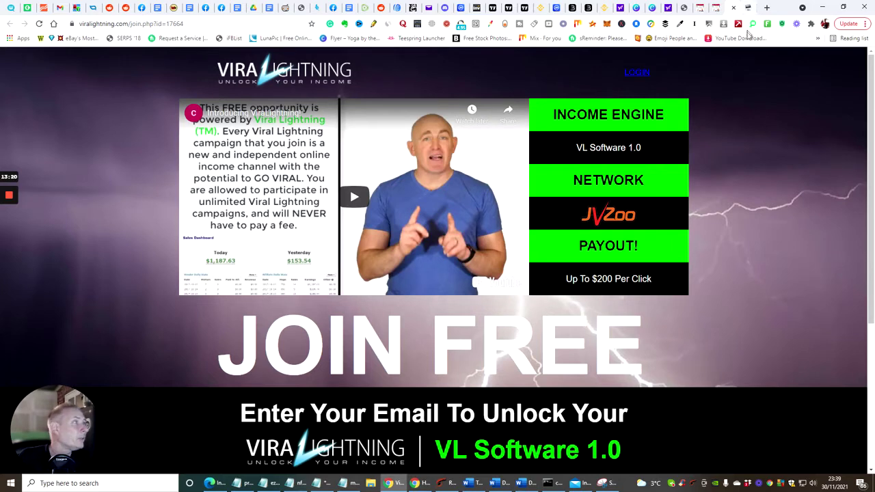
{"action": "left_click", "coordinate": [735, 8]}
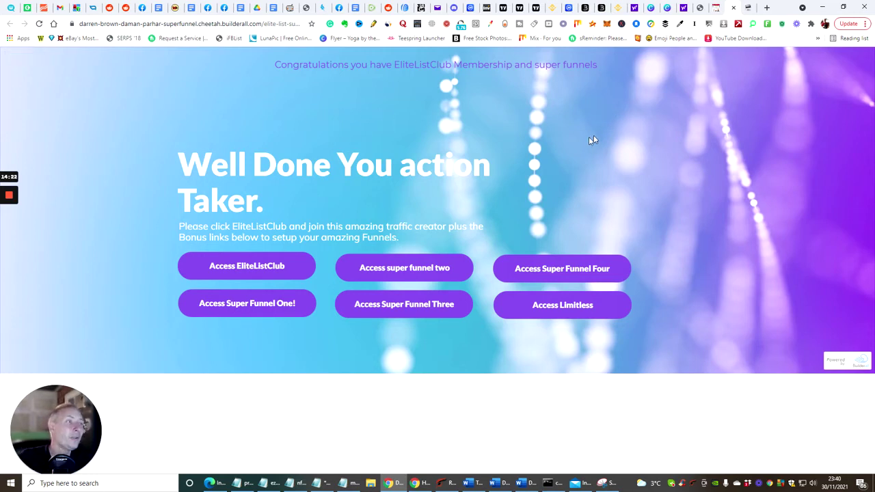
Switch to the open Referral Frenzy page and examine the Send Mail v2.0 report
{"action": "left_click", "coordinate": [73, 8]}
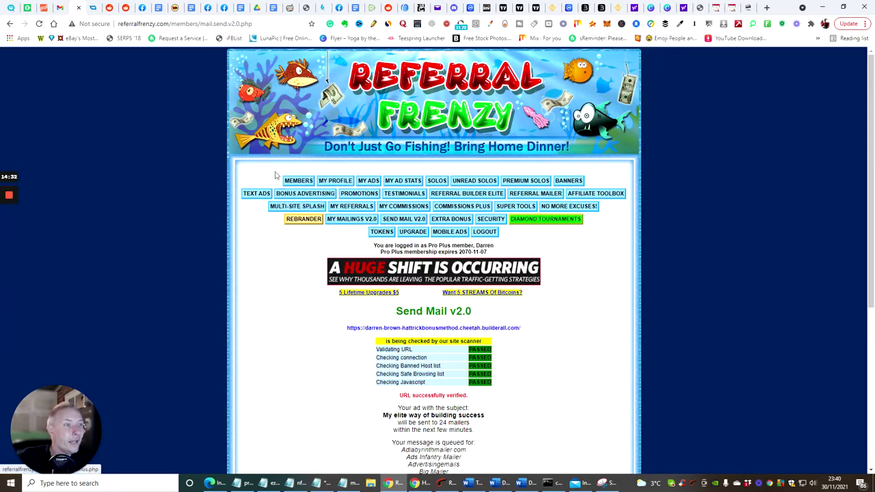
{"action": "scroll", "coordinate": [581, 311], "scroll_direction": "down", "scroll_amount": 4}
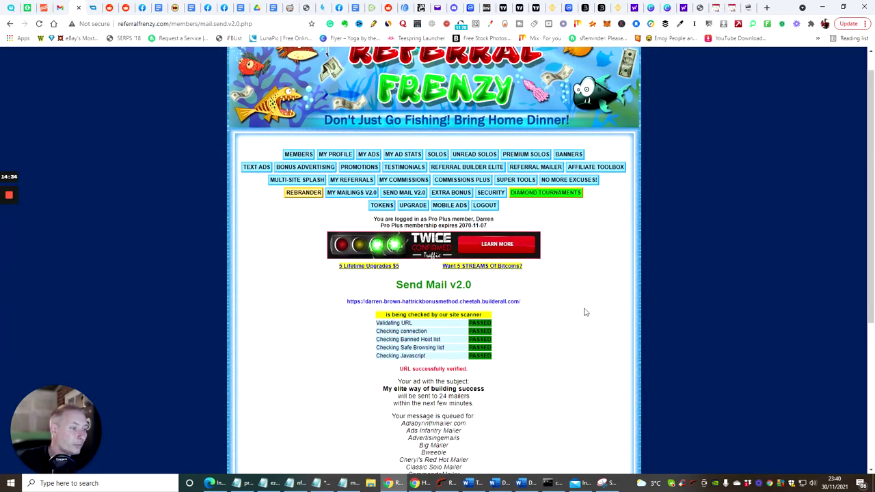
{"action": "scroll", "coordinate": [577, 313], "scroll_direction": "up", "scroll_amount": 4}
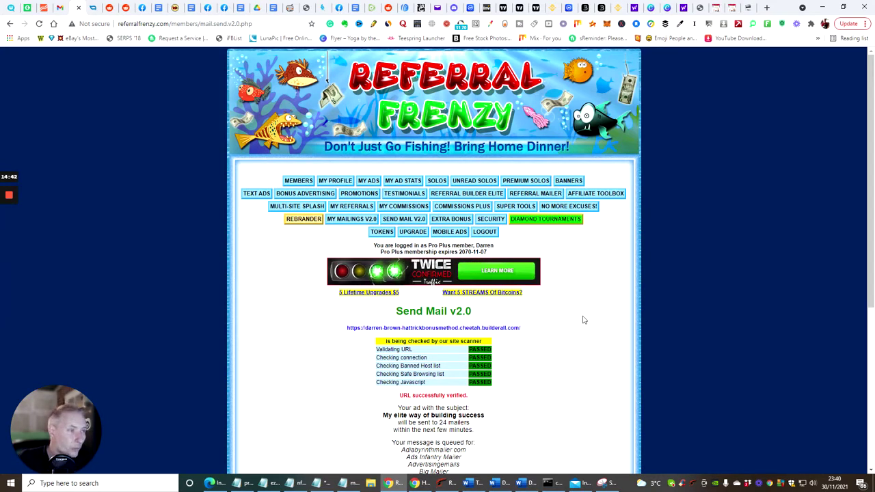
Sign in to Referral Frenzy with the saved credentials and continue past the Black Friday offer and recommended site to the Members Area
{"action": "left_click", "coordinate": [393, 195]}
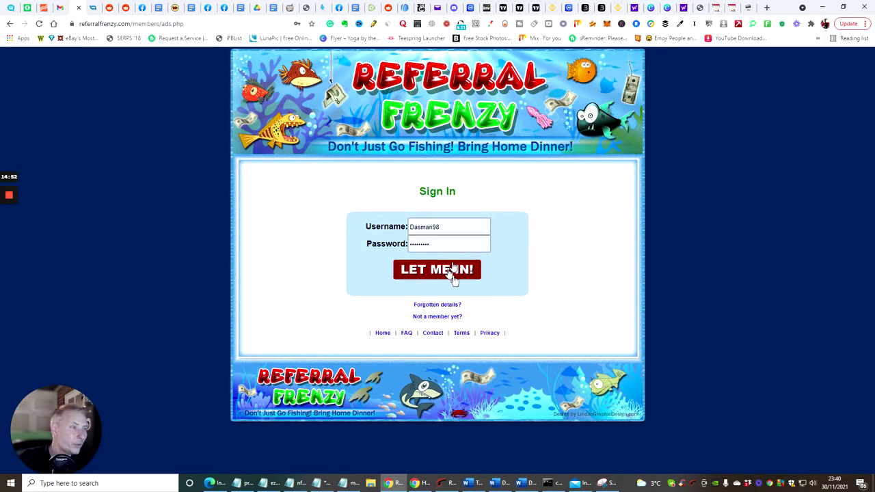
{"action": "left_click", "coordinate": [450, 273]}
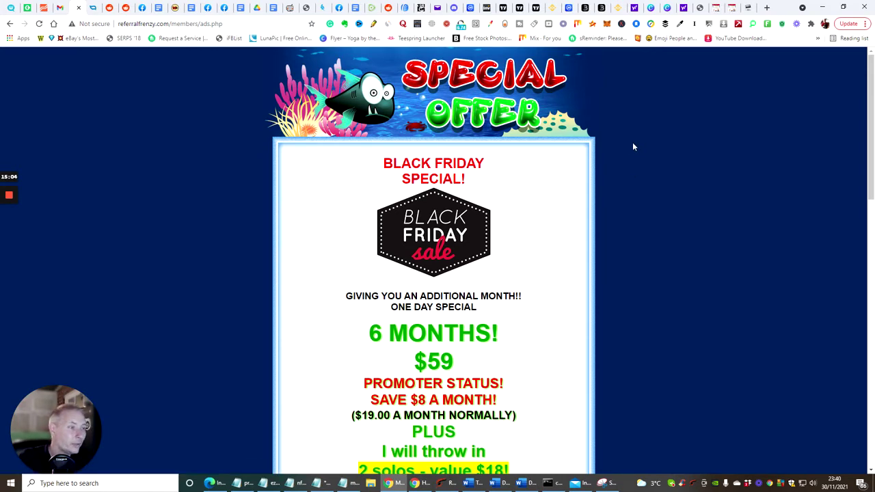
{"action": "scroll", "coordinate": [622, 152], "scroll_direction": "down", "scroll_amount": 5}
{"action": "scroll", "coordinate": [621, 152], "scroll_direction": "up", "scroll_amount": 3}
{"action": "scroll", "coordinate": [621, 157], "scroll_direction": "up", "scroll_amount": 2}
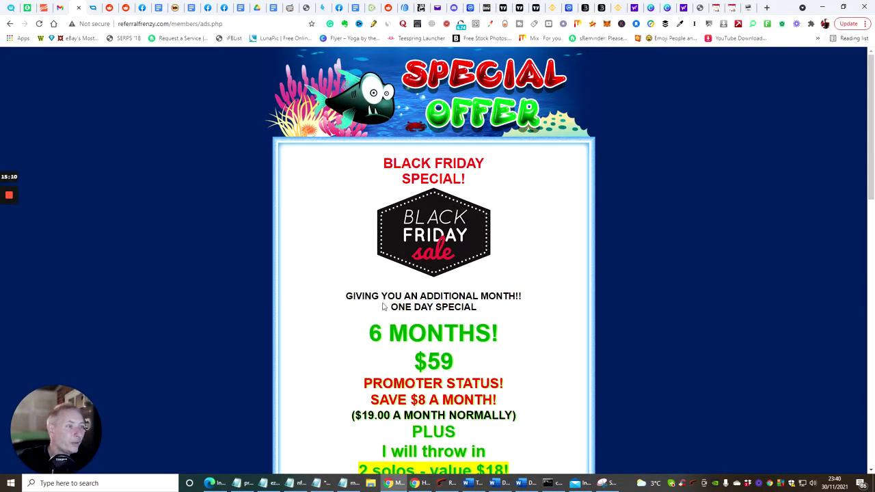
{"action": "scroll", "coordinate": [440, 226], "scroll_direction": "down", "scroll_amount": 10}
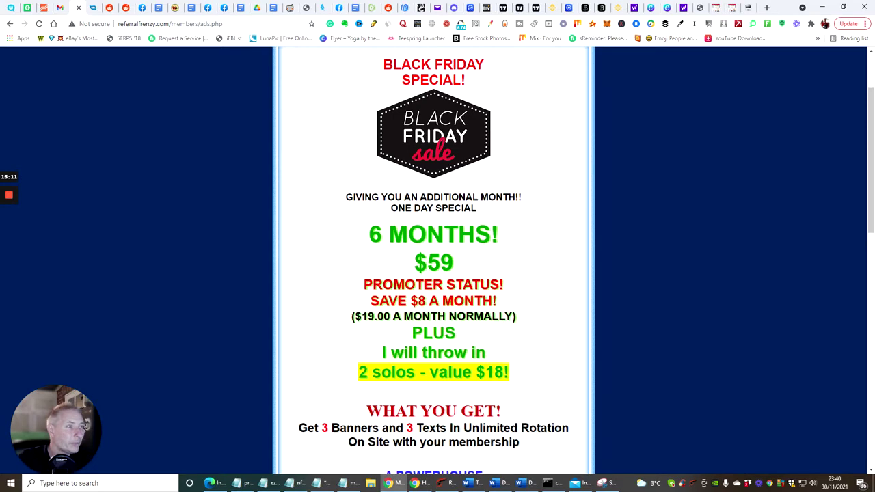
{"action": "left_click", "coordinate": [509, 211]}
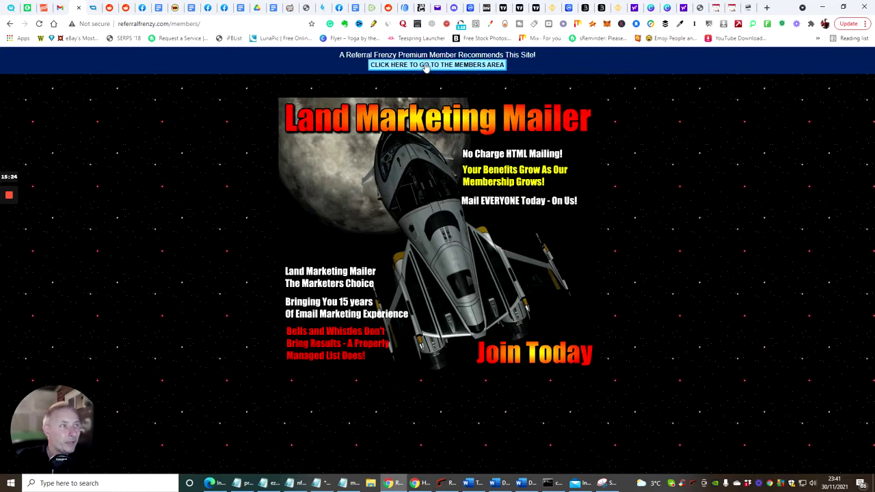
{"action": "left_click", "coordinate": [426, 66]}
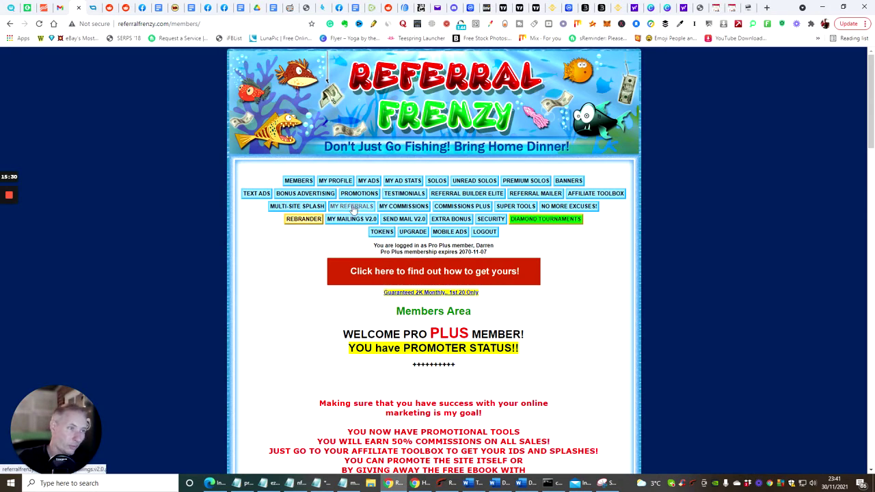
Go to My Ads and test the oldest stored message, "Right Now this is a no Brainer After all it is"
{"action": "left_click", "coordinate": [362, 183]}
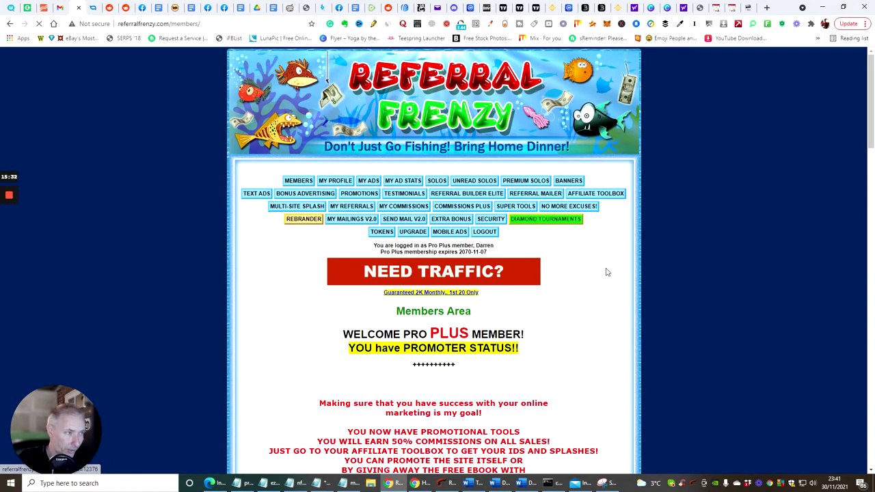
{"action": "scroll", "coordinate": [600, 262], "scroll_direction": "down", "scroll_amount": 5}
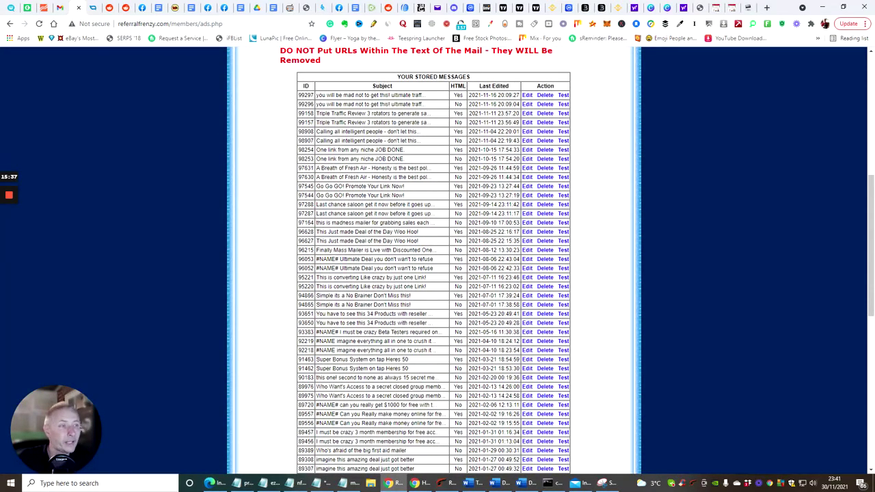
{"action": "scroll", "coordinate": [434, 259], "scroll_direction": "down", "scroll_amount": 8}
{"action": "scroll", "coordinate": [358, 164], "scroll_direction": "up", "scroll_amount": 2}
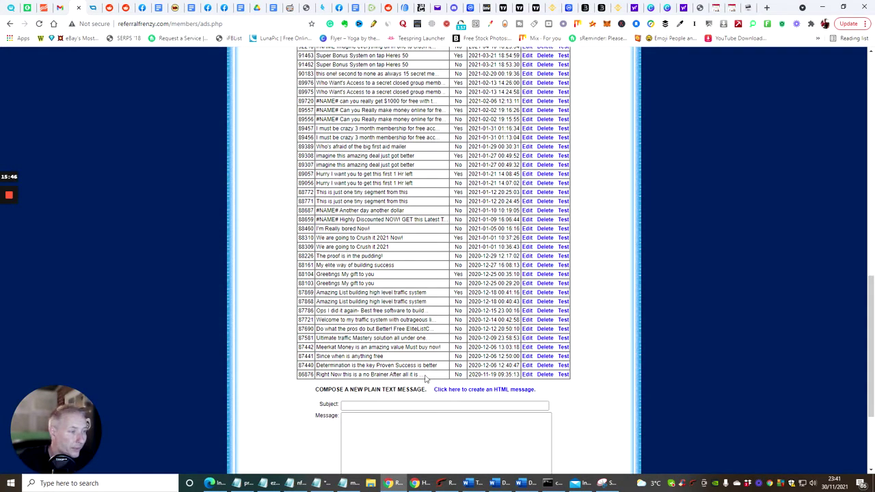
{"action": "left_click", "coordinate": [563, 375]}
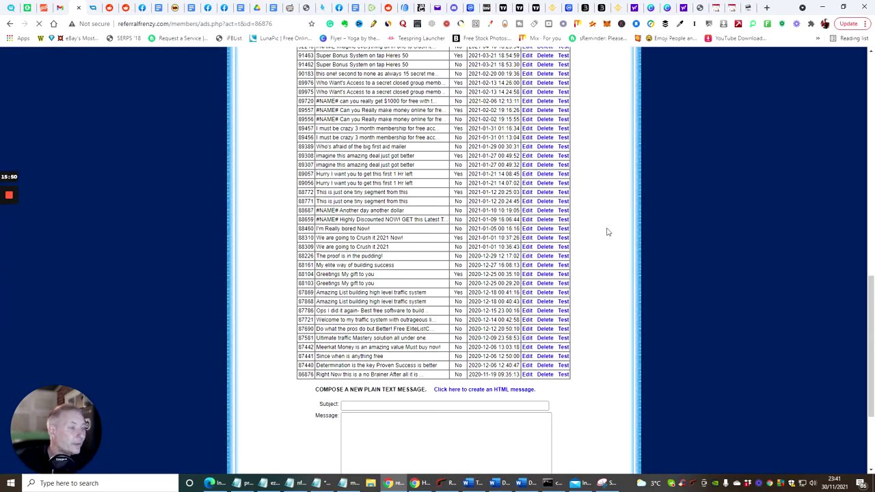
Examine the subject, message text and URL of the stored plain text message in its editing form
{"action": "scroll", "coordinate": [608, 235], "scroll_direction": "down", "scroll_amount": 3}
{"action": "scroll", "coordinate": [605, 239], "scroll_direction": "down", "scroll_amount": 15}
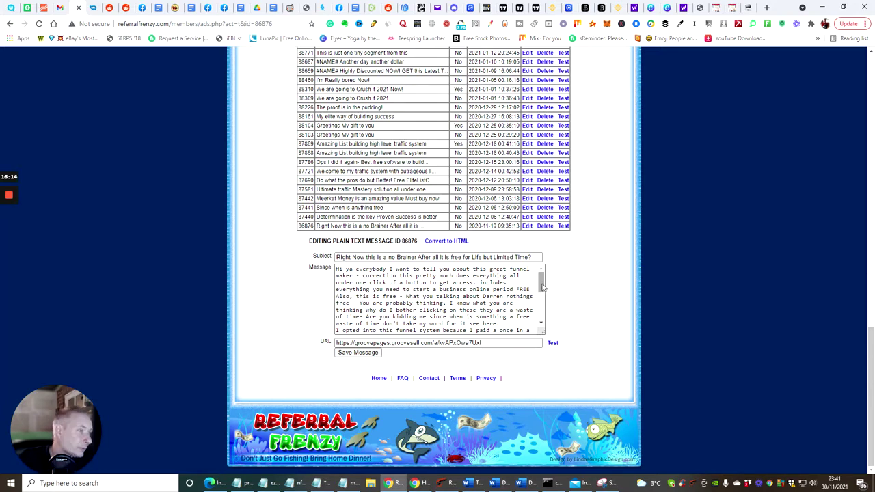
{"action": "mouse_move", "coordinate": [542, 287]}
{"action": "left_mouse_down"}
{"action": "mouse_move", "coordinate": [543, 324]}
{"action": "mouse_move", "coordinate": [540, 275]}
{"action": "left_mouse_up"}
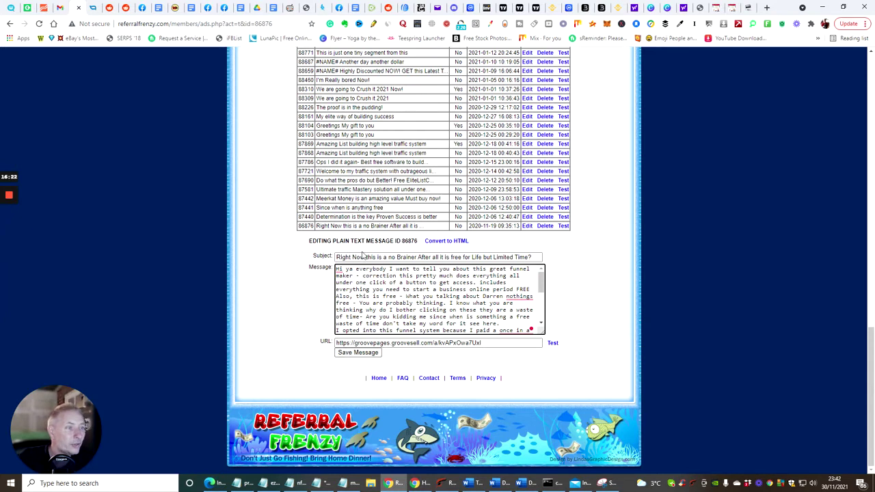
Highlight the stored message's subject line and its full message text down to the signature to review them
{"action": "left_click", "coordinate": [363, 257]}
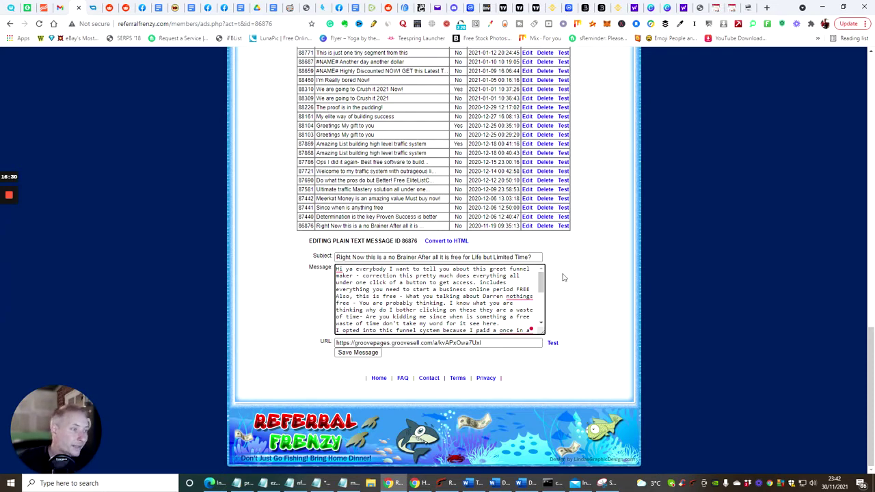
{"action": "scroll", "coordinate": [357, 375], "scroll_direction": "up", "scroll_amount": 5}
{"action": "scroll", "coordinate": [357, 375], "scroll_direction": "down", "scroll_amount": 5}
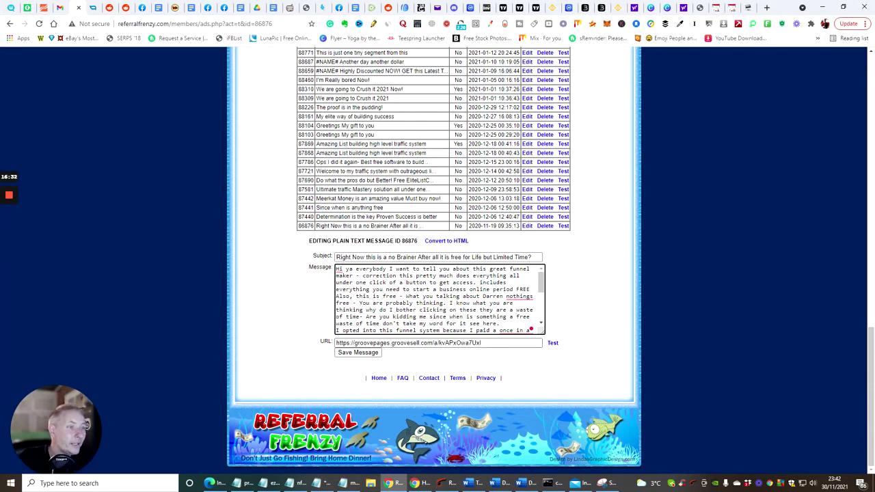
{"action": "mouse_move", "coordinate": [338, 269]}
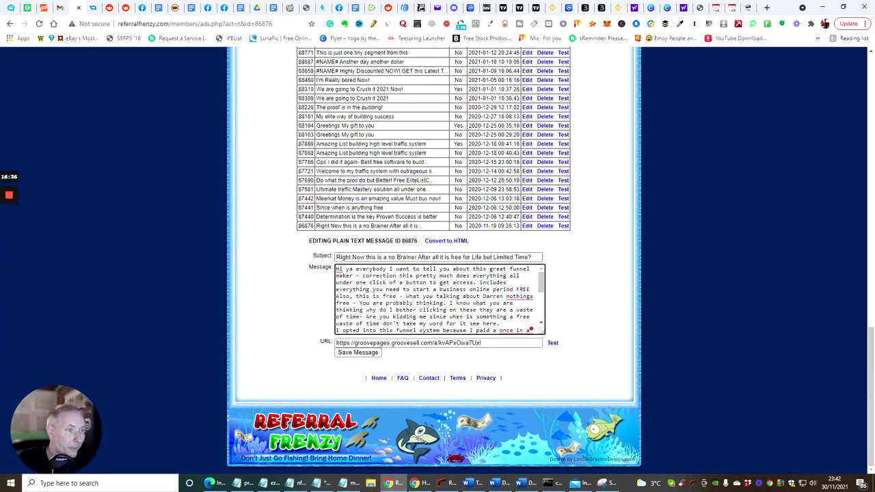
{"action": "triple_click", "coordinate": [368, 257]}
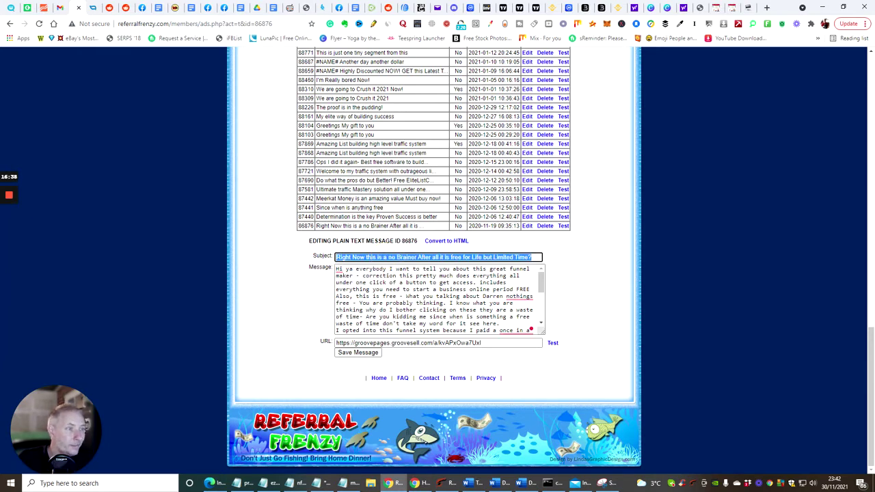
{"action": "key", "text": "Tab"}
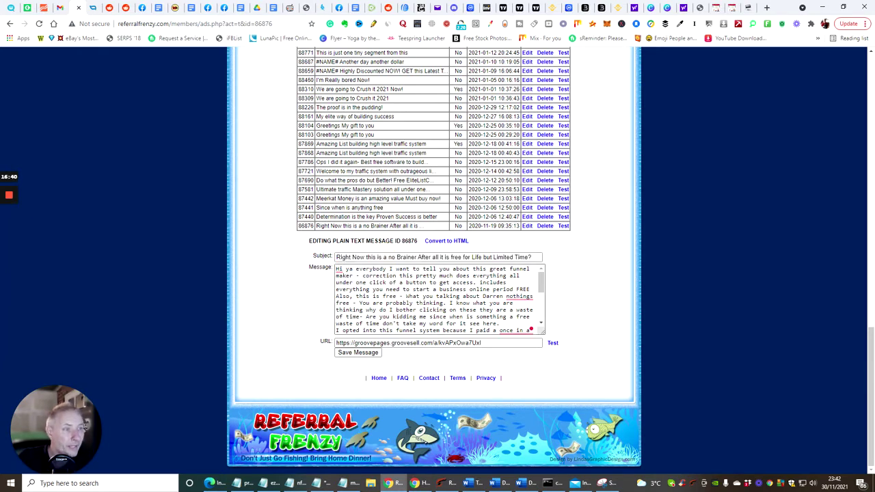
{"action": "key", "text": "shift+Down"}
{"action": "key", "text": "shift+Down"}
{"action": "key", "text": "shift+Down"}
{"action": "key", "text": "shift+Down"}
{"action": "key", "text": "shift+Down"}
{"action": "key", "text": "shift+Down"}
{"action": "key", "text": "shift+Down"}
{"action": "key", "text": "shift+Down"}
{"action": "key", "text": "shift+Down"}
{"action": "key", "text": "shift+Down"}
{"action": "key", "text": "shift+Down"}
{"action": "key", "text": "shift+Down"}
{"action": "key", "text": "shift+Down"}
{"action": "key", "text": "shift+Down"}
{"action": "key", "text": "shift+Down"}
{"action": "key", "text": "shift+Down"}
{"action": "key", "text": "shift+Down"}
{"action": "key", "text": "shift+Down"}
{"action": "key", "text": "shift+Down"}
{"action": "key", "text": "shift+Down"}
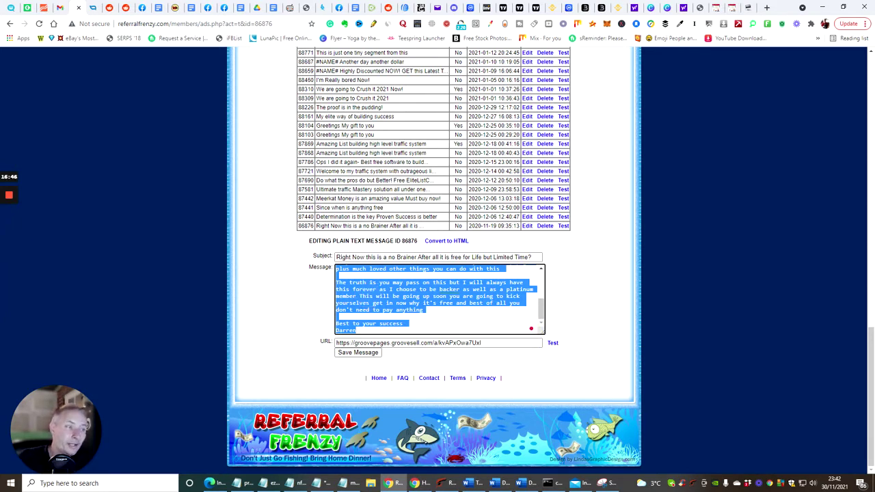
{"action": "left_click", "coordinate": [588, 288]}
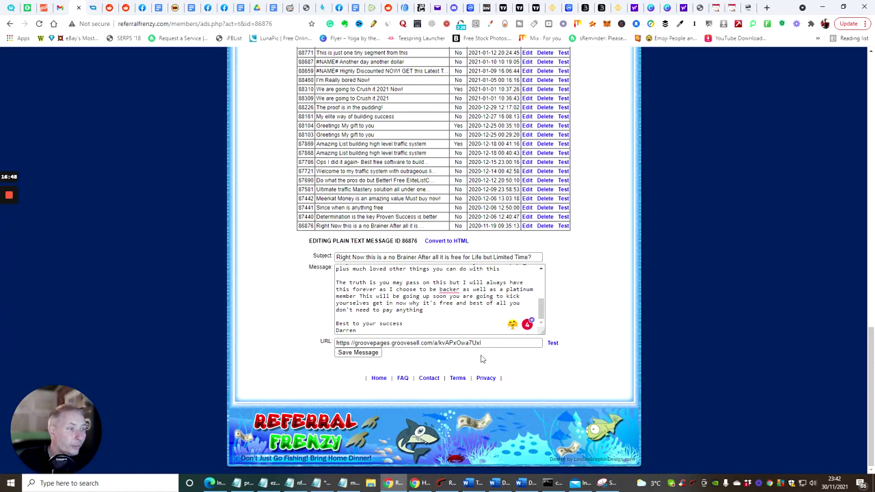
Copy the stored message's URL and open it in a new browser tab
{"action": "left_click_drag", "start_coordinate": [480, 342], "coordinate": [312, 334]}
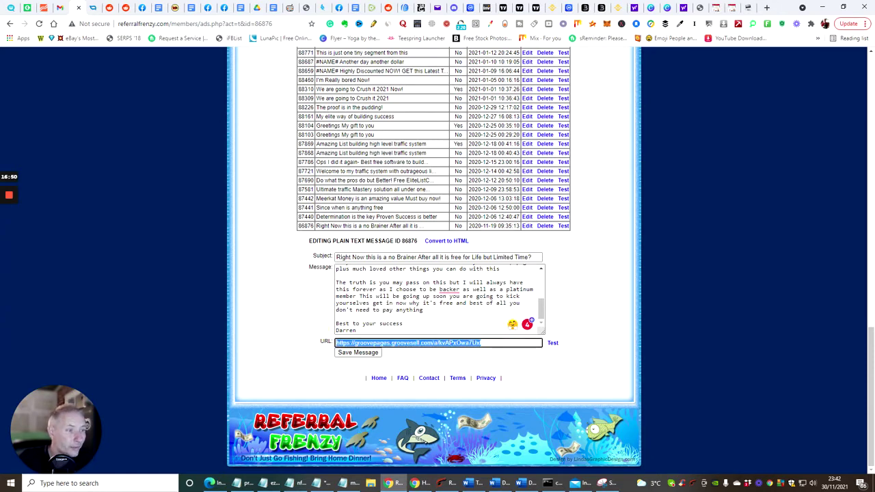
{"action": "right_click", "coordinate": [405, 343]}
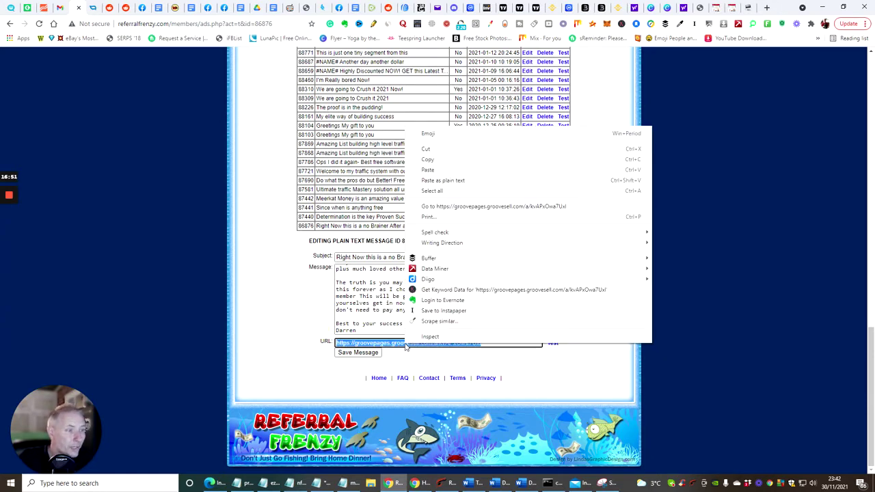
{"action": "left_click", "coordinate": [429, 160]}
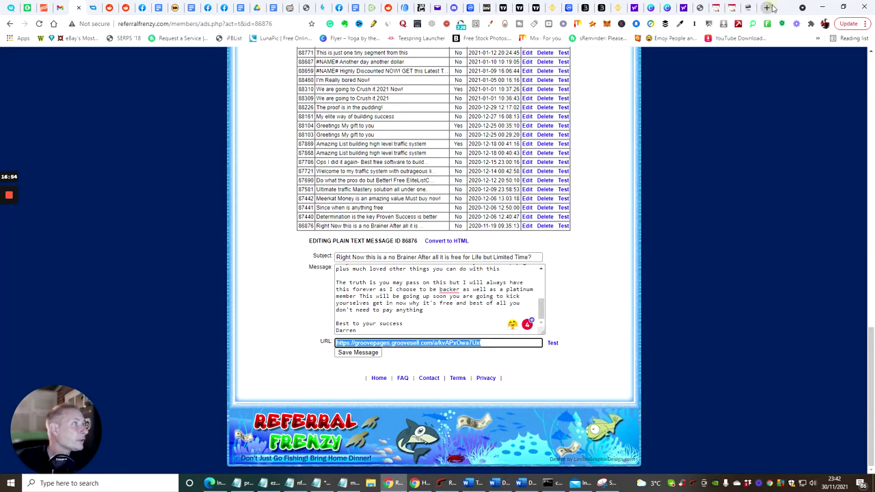
{"action": "left_click", "coordinate": [766, 7]}
{"action": "right_click", "coordinate": [132, 23]}
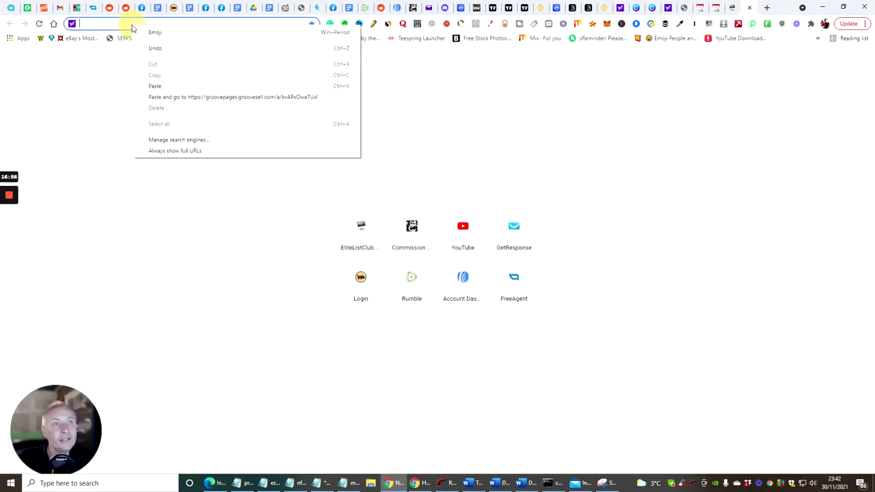
{"action": "left_click", "coordinate": [144, 97]}
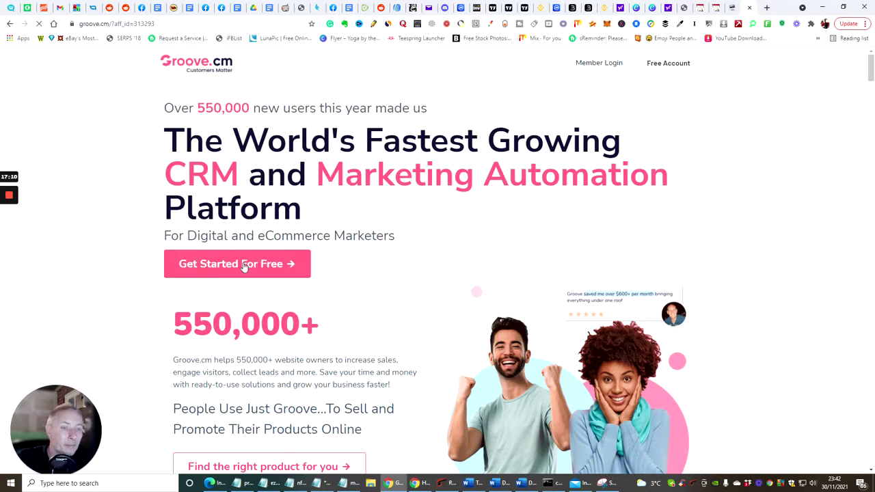
Examine the Groove.cm landing page, including its video section and the overview of included apps
{"action": "scroll", "coordinate": [384, 265], "scroll_direction": "down", "scroll_amount": 3}
{"action": "scroll", "coordinate": [383, 264], "scroll_direction": "down", "scroll_amount": 2}
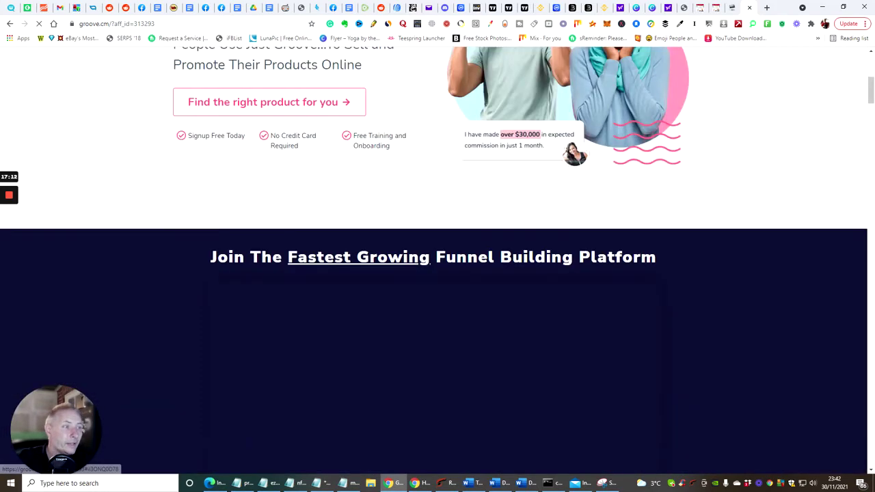
{"action": "scroll", "coordinate": [381, 265], "scroll_direction": "up", "scroll_amount": 5}
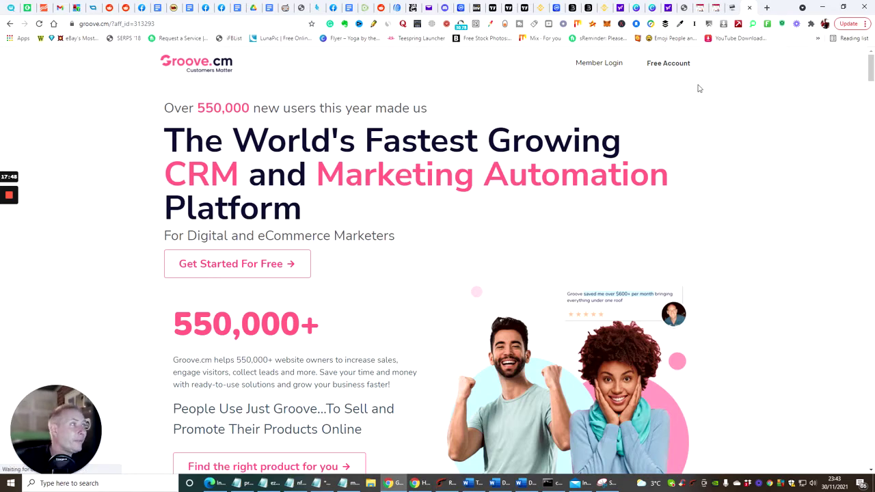
{"action": "scroll", "coordinate": [700, 144], "scroll_direction": "down", "scroll_amount": 10}
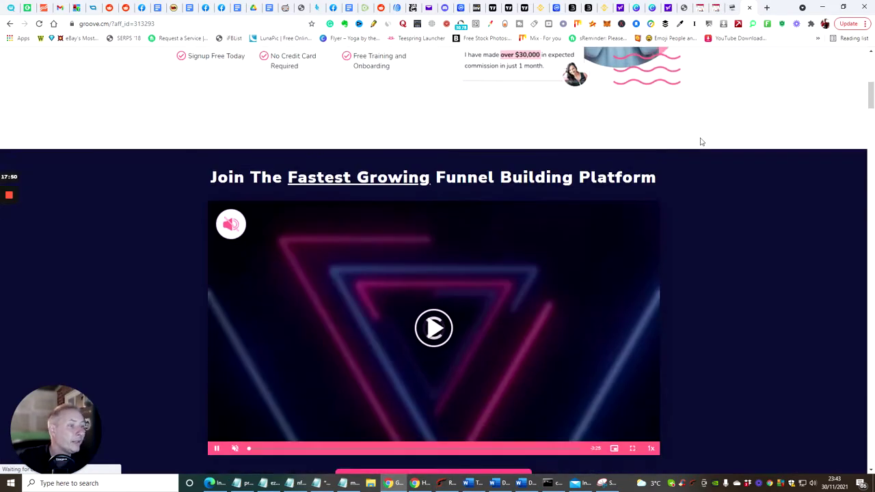
{"action": "scroll", "coordinate": [700, 140], "scroll_direction": "down", "scroll_amount": 6}
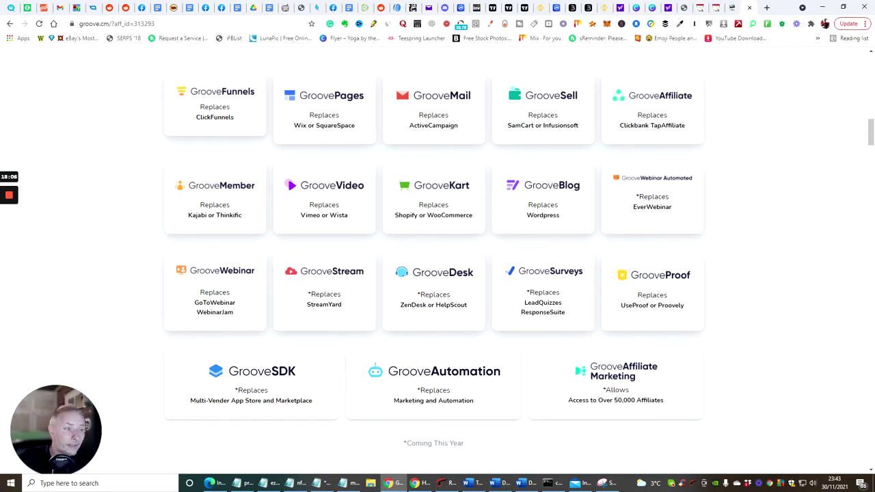
{"action": "scroll", "coordinate": [430, 293], "scroll_direction": "down", "scroll_amount": 4}
{"action": "scroll", "coordinate": [431, 297], "scroll_direction": "up", "scroll_amount": 10}
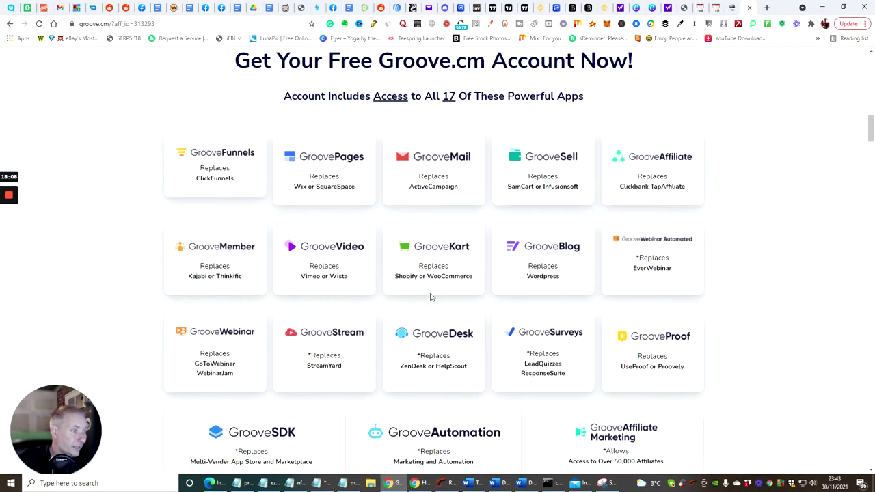
{"action": "scroll", "coordinate": [440, 311], "scroll_direction": "up", "scroll_amount": 8}
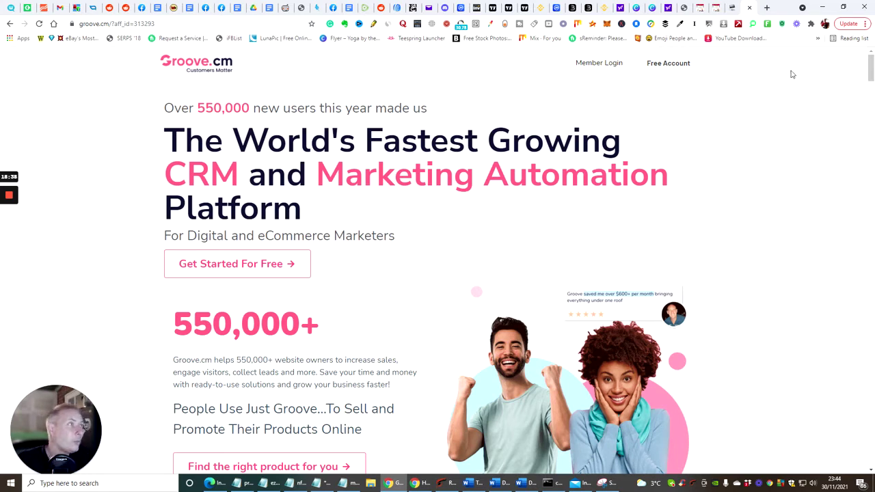
Close the Groove.cm page and open Send Mail v2.0 in Referral Frenzy
{"action": "left_click", "coordinate": [749, 8]}
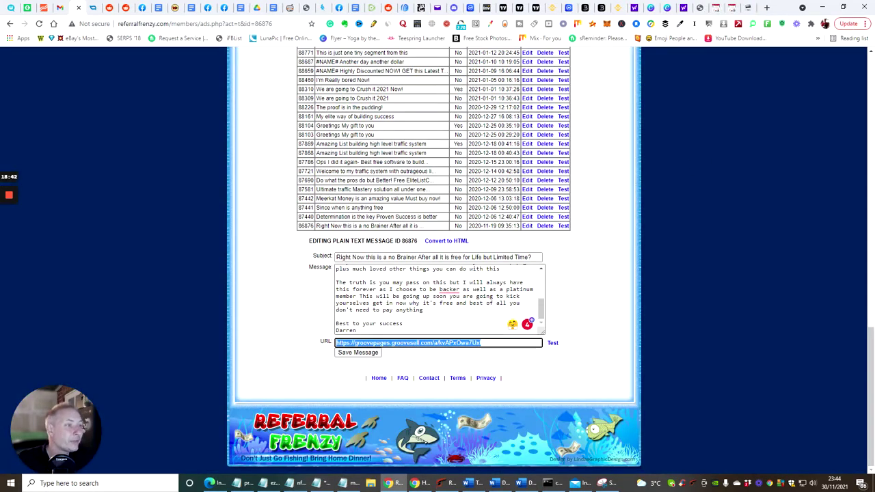
{"action": "scroll", "coordinate": [562, 283], "scroll_direction": "up", "scroll_amount": 12}
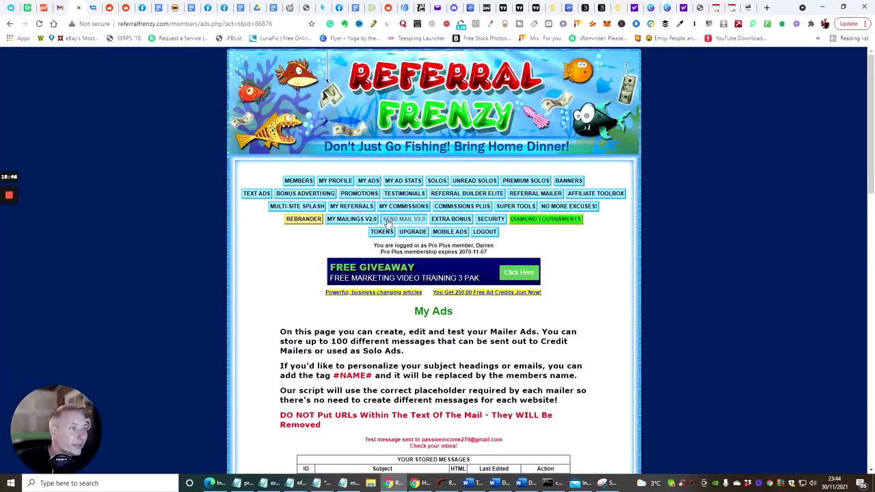
{"action": "left_click", "coordinate": [391, 222]}
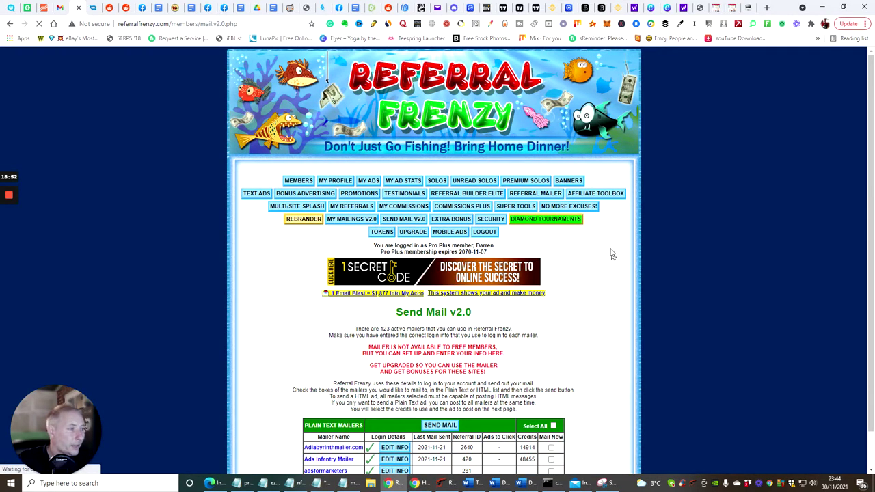
Examine the plain text and HTML mailer lists, including their login details, last mail dates and credits
{"action": "scroll", "coordinate": [607, 248], "scroll_direction": "down", "scroll_amount": 2}
{"action": "scroll", "coordinate": [608, 242], "scroll_direction": "down", "scroll_amount": 1}
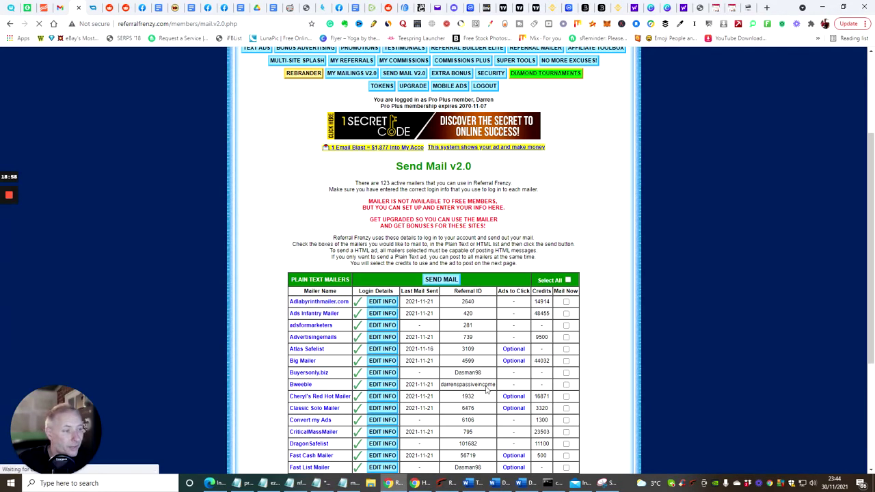
{"action": "scroll", "coordinate": [587, 191], "scroll_direction": "down", "scroll_amount": 3}
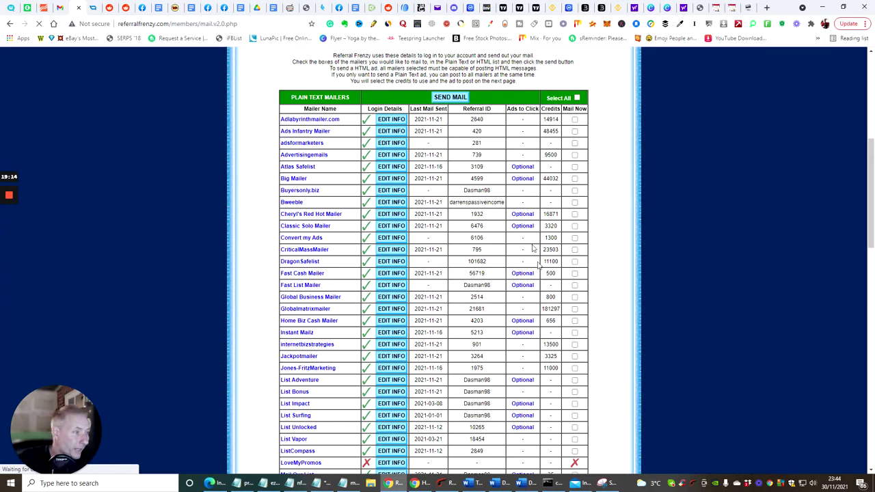
{"action": "scroll", "coordinate": [552, 197], "scroll_direction": "down", "scroll_amount": 6}
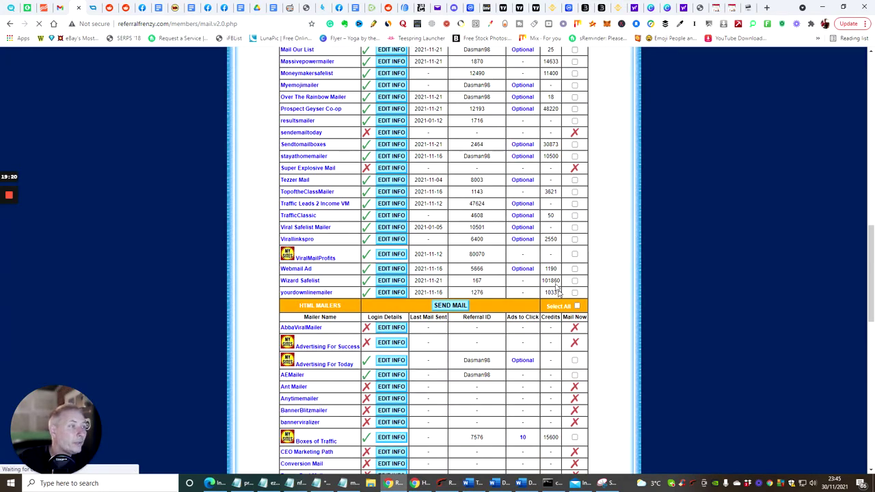
{"action": "scroll", "coordinate": [555, 215], "scroll_direction": "up", "scroll_amount": 6}
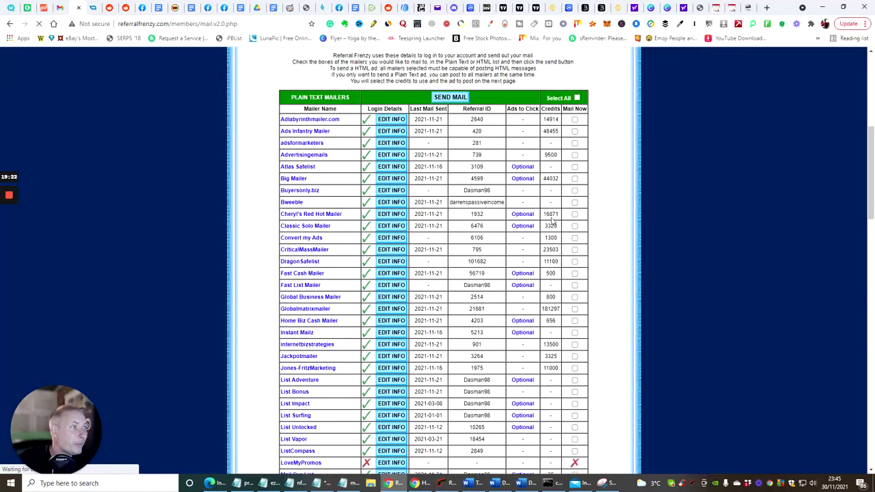
{"action": "scroll", "coordinate": [553, 219], "scroll_direction": "up", "scroll_amount": 2}
{"action": "scroll", "coordinate": [553, 218], "scroll_direction": "down", "scroll_amount": 2}
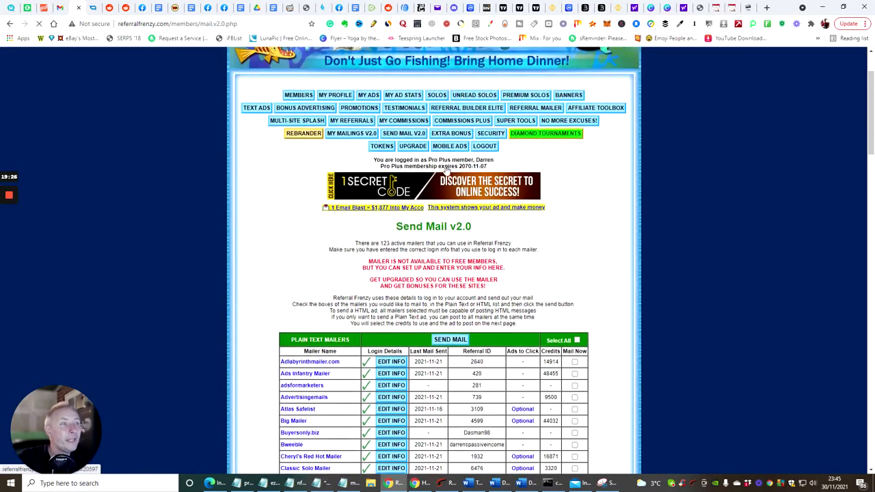
{"action": "scroll", "coordinate": [471, 175], "scroll_direction": "down", "scroll_amount": 2}
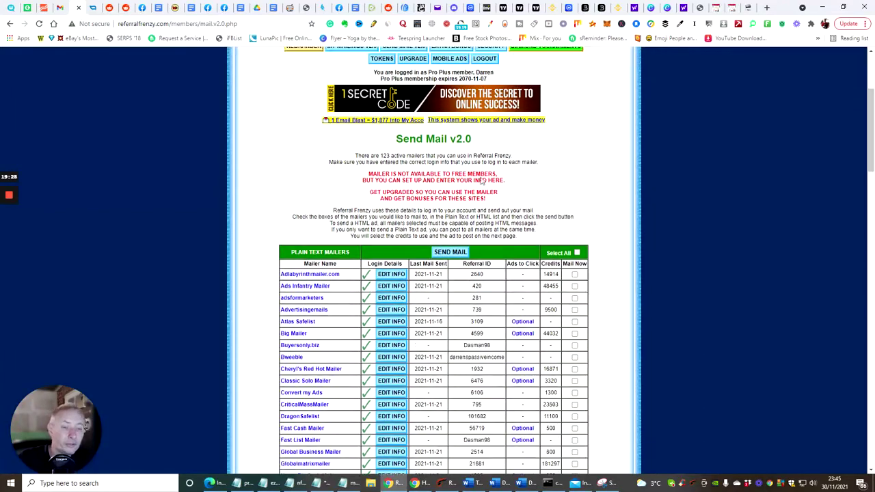
{"action": "scroll", "coordinate": [477, 175], "scroll_direction": "down", "scroll_amount": 2}
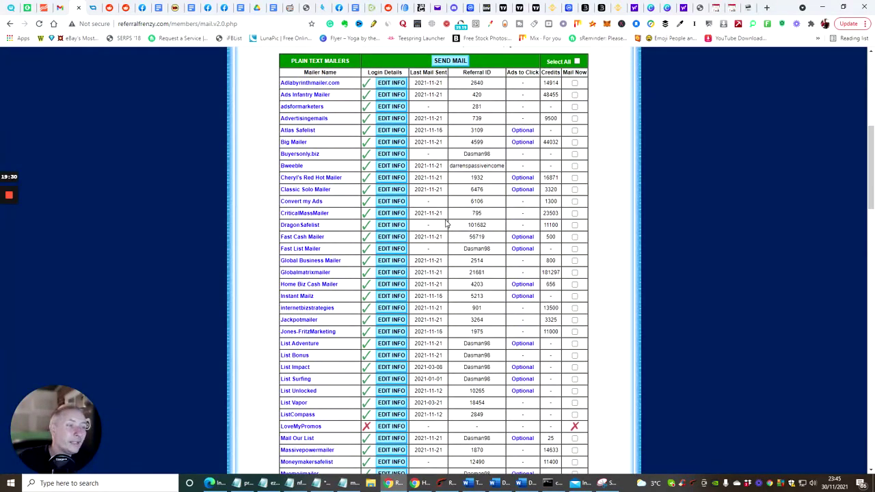
{"action": "scroll", "coordinate": [454, 205], "scroll_direction": "down", "scroll_amount": 3}
{"action": "scroll", "coordinate": [458, 201], "scroll_direction": "up", "scroll_amount": 4}
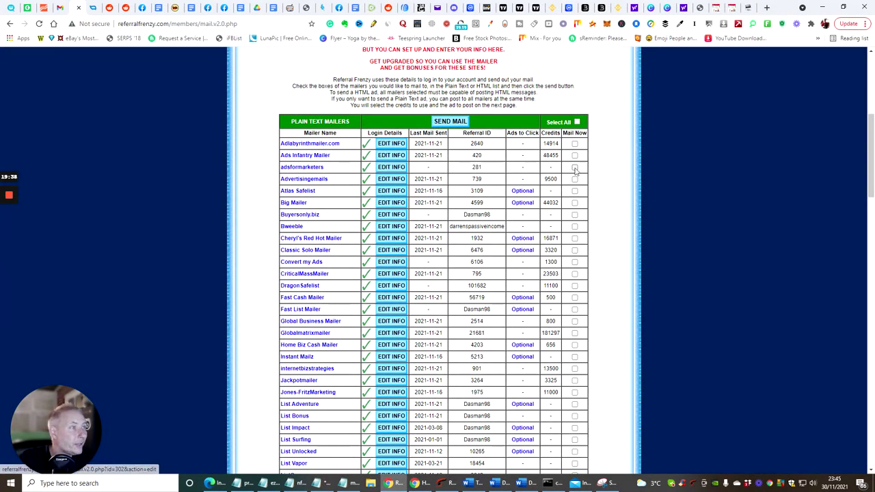
Mark every available plain text mailer for mailing now, from Adlabyrinthmailer.com down through yourdownlinemailer
{"action": "left_click", "coordinate": [574, 144]}
{"action": "left_click", "coordinate": [574, 156]}
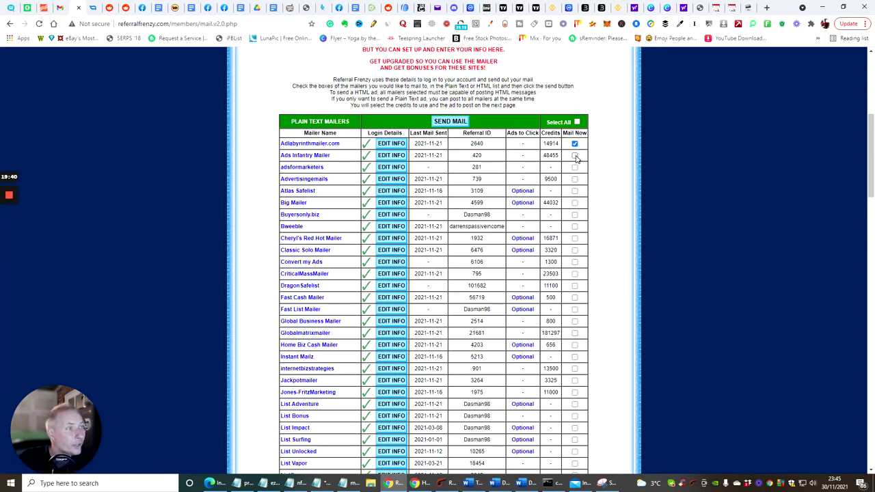
{"action": "left_click", "coordinate": [575, 179]}
{"action": "left_click", "coordinate": [574, 168]}
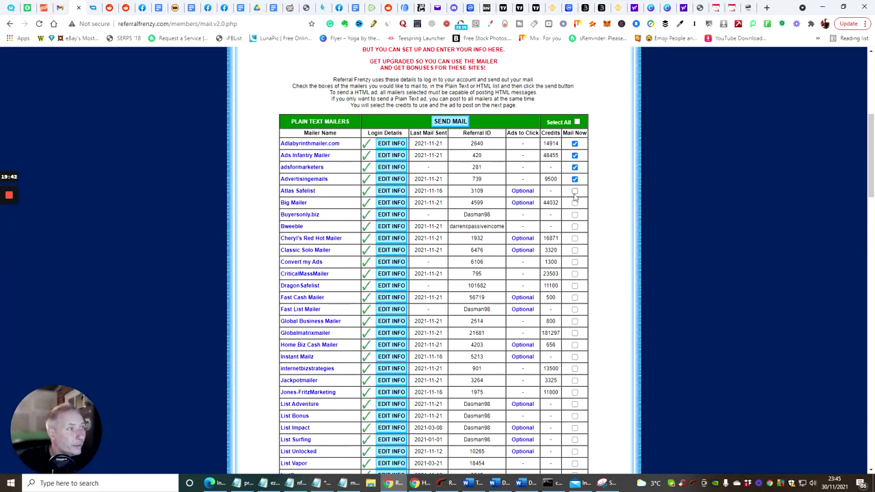
{"action": "left_click", "coordinate": [575, 191]}
{"action": "left_click", "coordinate": [574, 203]}
{"action": "left_click", "coordinate": [575, 215]}
{"action": "left_click", "coordinate": [574, 227]}
{"action": "left_click", "coordinate": [574, 239]}
{"action": "left_click", "coordinate": [574, 250]}
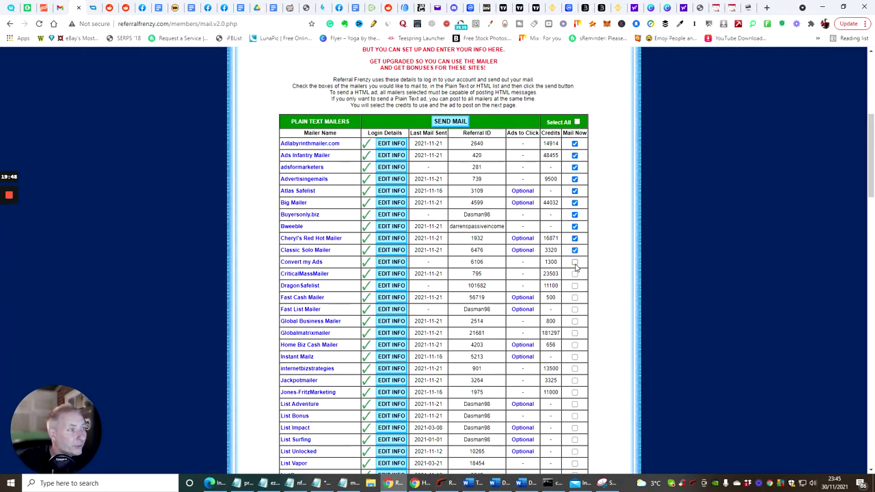
{"action": "left_click", "coordinate": [574, 262]}
{"action": "left_click", "coordinate": [575, 274]}
{"action": "left_click", "coordinate": [575, 286]}
{"action": "left_click", "coordinate": [575, 298]}
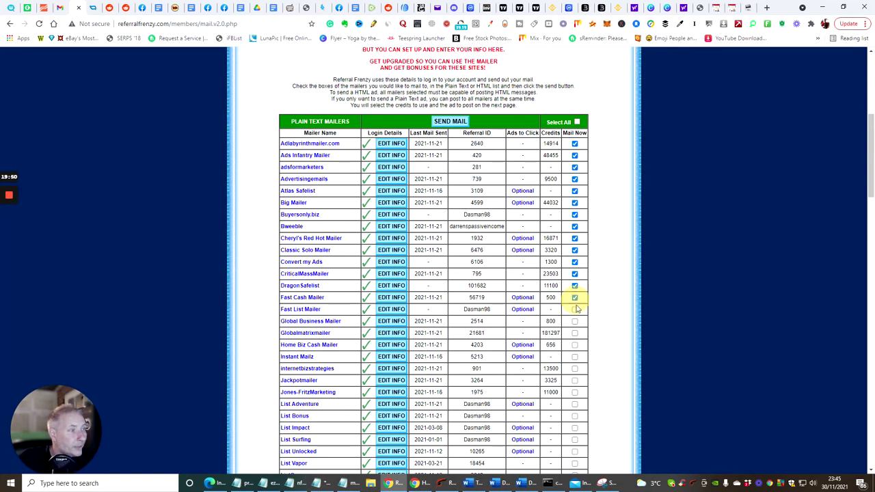
{"action": "left_click", "coordinate": [575, 309]}
{"action": "left_click", "coordinate": [574, 321]}
{"action": "left_click", "coordinate": [575, 333]}
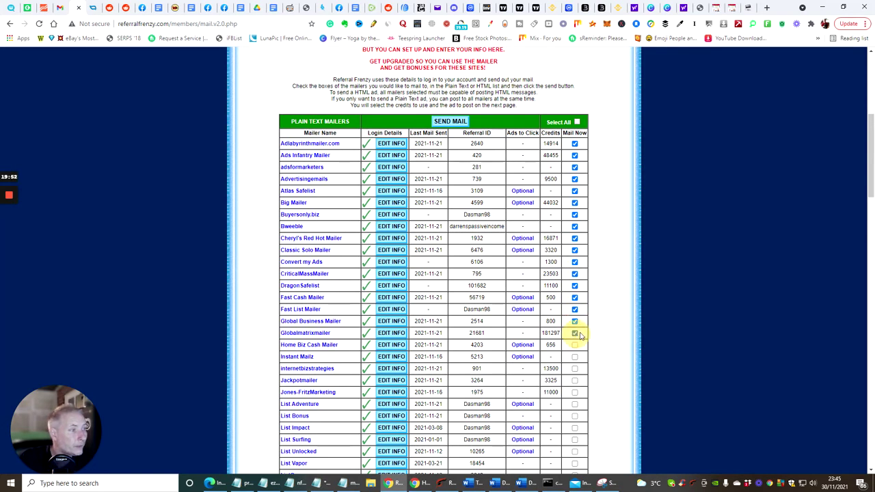
{"action": "scroll", "coordinate": [575, 277], "scroll_direction": "down", "scroll_amount": 2}
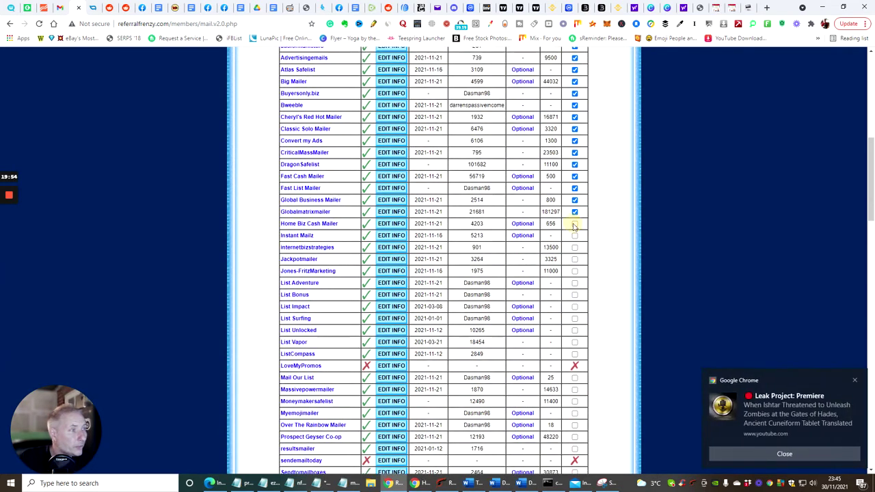
{"action": "left_click", "coordinate": [574, 223]}
{"action": "left_click", "coordinate": [575, 235]}
{"action": "left_click", "coordinate": [574, 247]}
{"action": "left_click", "coordinate": [575, 259]}
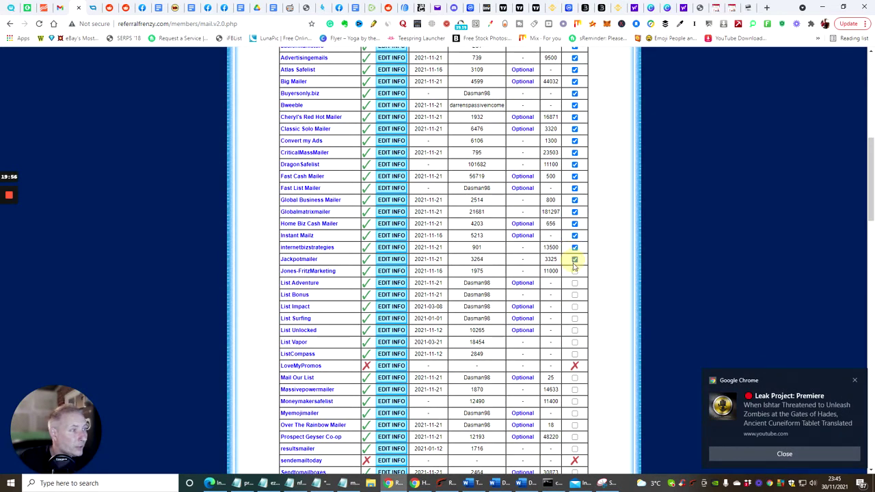
{"action": "left_click", "coordinate": [575, 271]}
{"action": "left_click", "coordinate": [575, 294]}
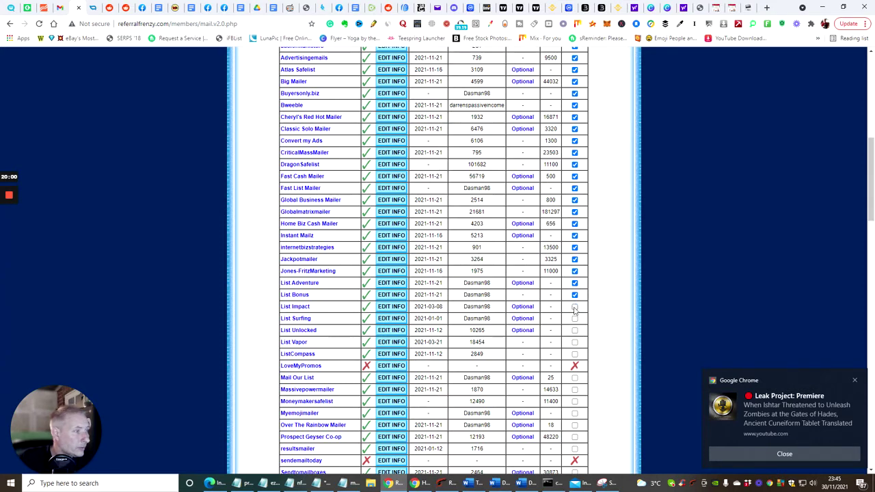
{"action": "left_click", "coordinate": [575, 306]}
{"action": "left_click", "coordinate": [575, 318]}
{"action": "left_click", "coordinate": [575, 330]}
{"action": "left_click", "coordinate": [575, 342]}
{"action": "left_click", "coordinate": [575, 353]}
{"action": "scroll", "coordinate": [580, 341], "scroll_direction": "down", "scroll_amount": 3}
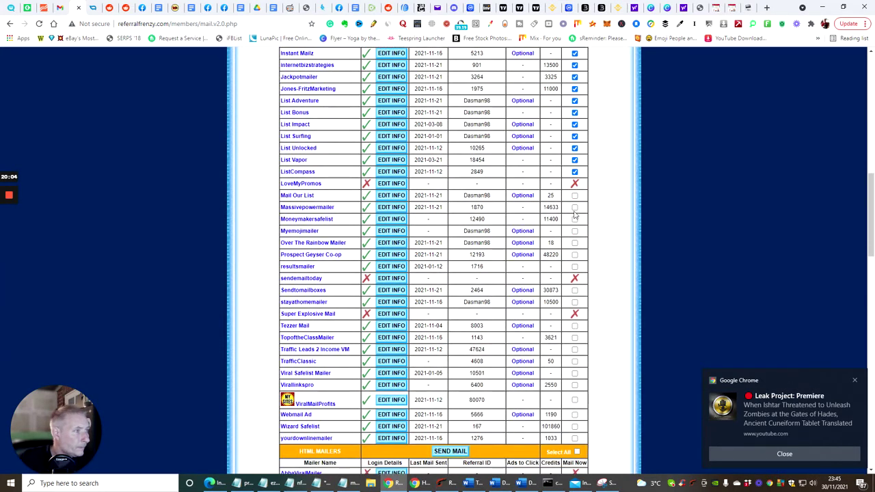
{"action": "left_click", "coordinate": [575, 195]}
{"action": "left_click", "coordinate": [574, 207]}
{"action": "left_click", "coordinate": [574, 219]}
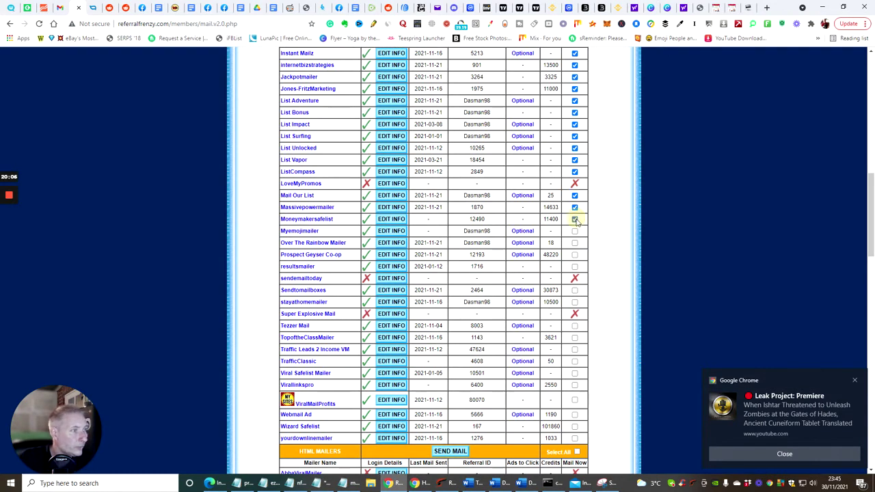
{"action": "left_click", "coordinate": [574, 231]}
{"action": "left_click", "coordinate": [574, 242]}
{"action": "left_click", "coordinate": [575, 254]}
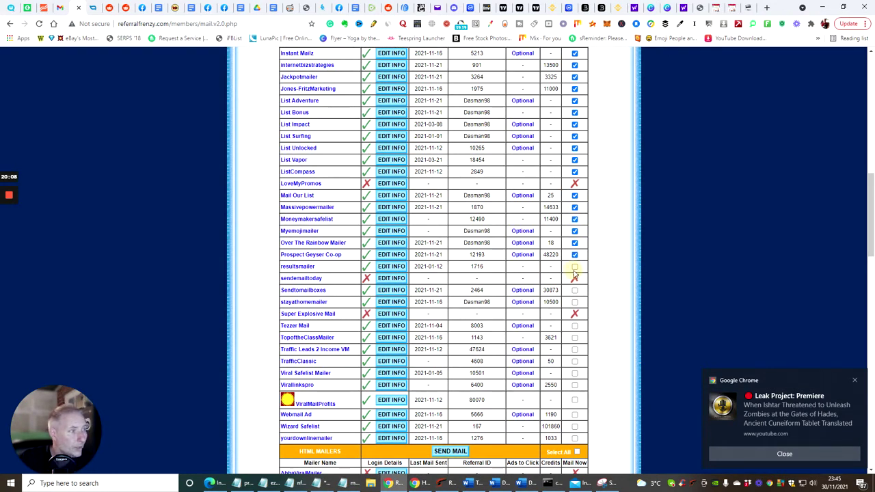
{"action": "left_click", "coordinate": [575, 266]}
{"action": "scroll", "coordinate": [576, 267], "scroll_direction": "down", "scroll_amount": 2}
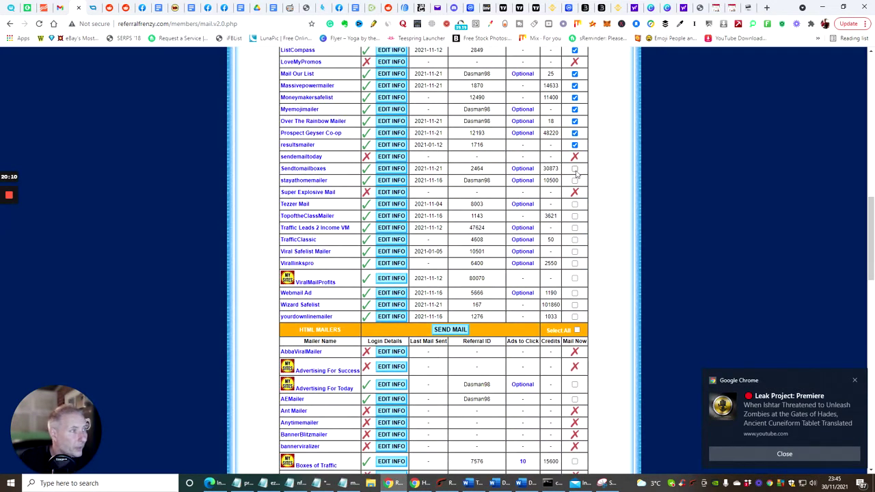
{"action": "left_click", "coordinate": [575, 168]}
{"action": "left_click", "coordinate": [575, 180]}
{"action": "left_click", "coordinate": [575, 204]}
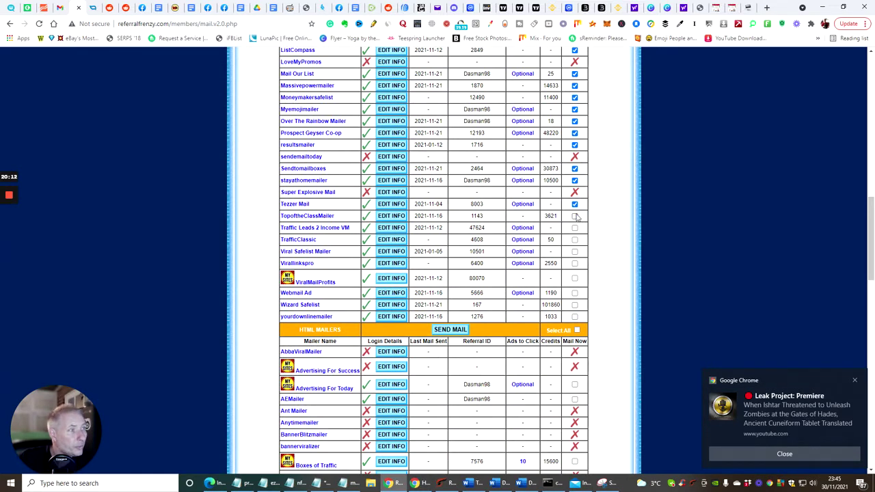
{"action": "left_click", "coordinate": [575, 215]}
{"action": "left_click", "coordinate": [575, 227]}
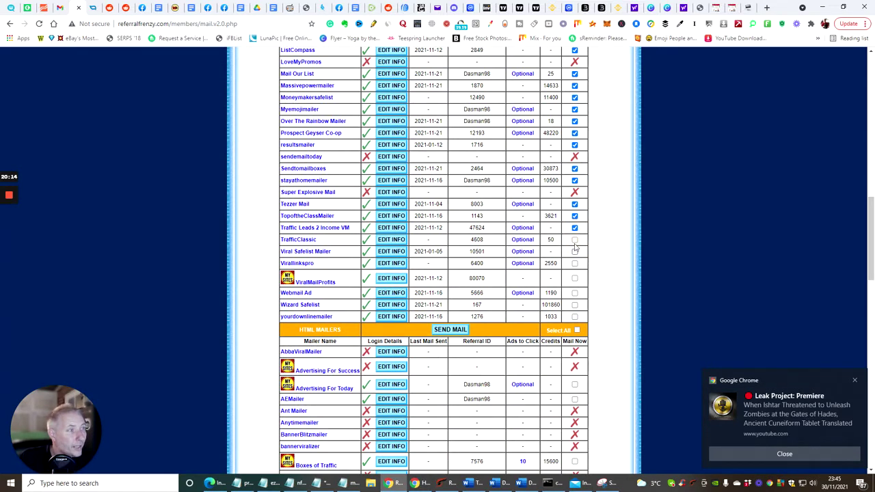
{"action": "left_click", "coordinate": [574, 240]}
{"action": "left_click", "coordinate": [575, 251]}
{"action": "left_click", "coordinate": [574, 264]}
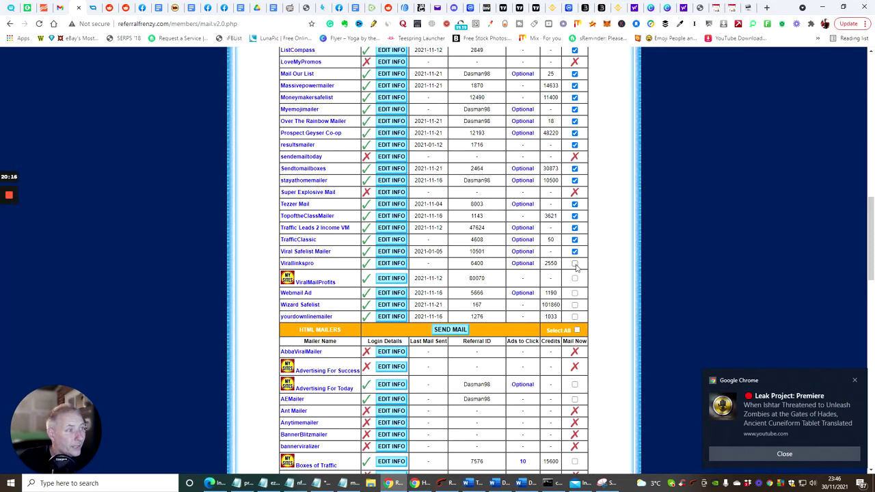
{"action": "left_click", "coordinate": [574, 279]}
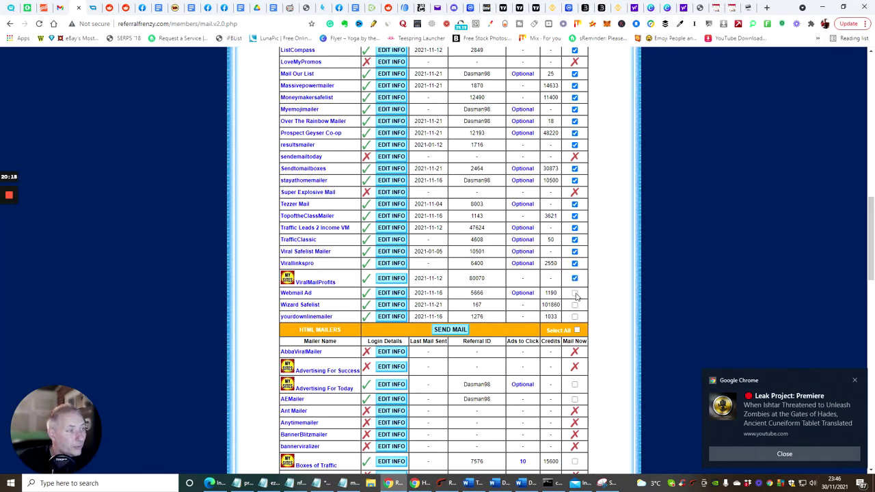
{"action": "left_click", "coordinate": [575, 293]}
{"action": "left_click", "coordinate": [575, 305]}
{"action": "left_click", "coordinate": [575, 317]}
Check the mailer selection against the HTML list and submit the selected plain text mailers to Send Mail
{"action": "scroll", "coordinate": [599, 226], "scroll_direction": "down", "scroll_amount": 3}
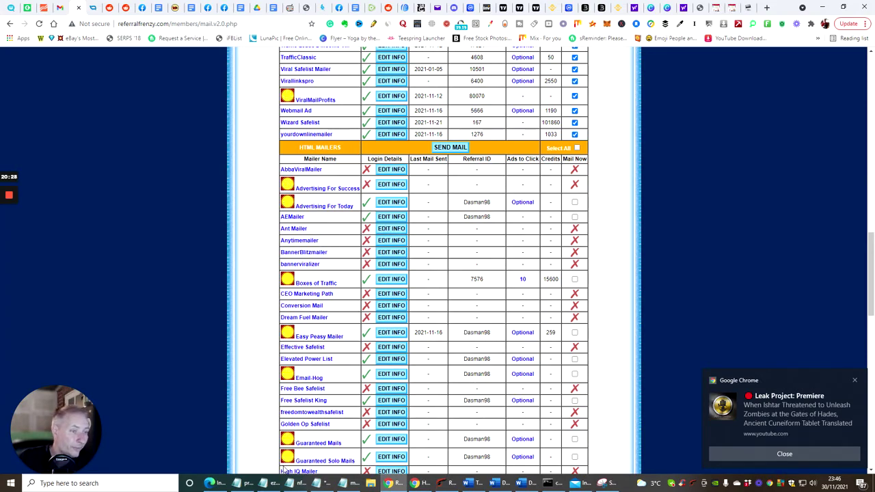
{"action": "scroll", "coordinate": [315, 253], "scroll_direction": "down", "scroll_amount": 11}
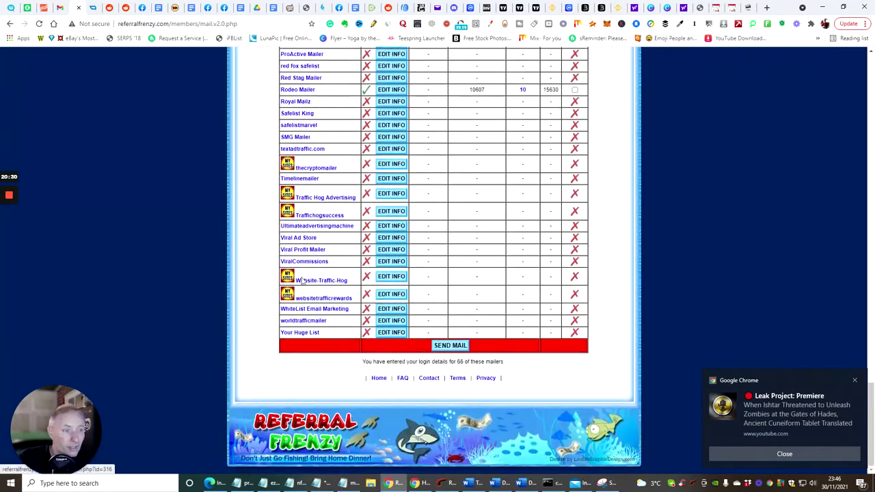
{"action": "scroll", "coordinate": [301, 280], "scroll_direction": "up", "scroll_amount": 20}
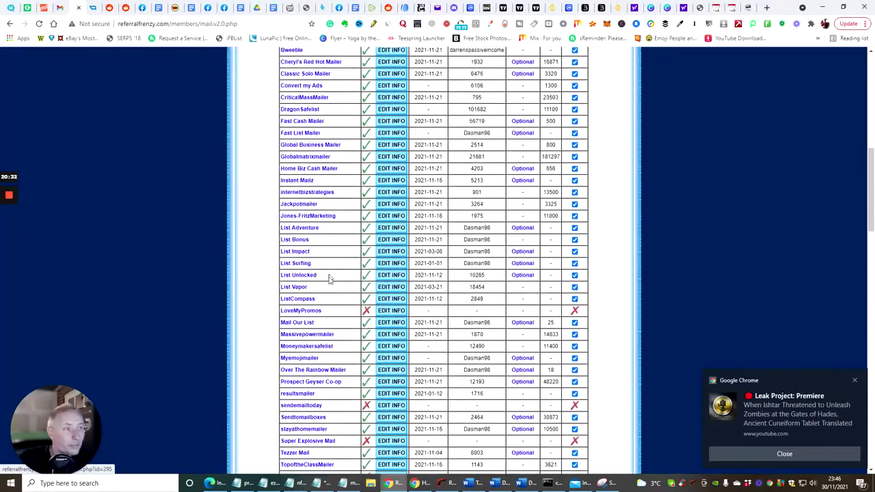
{"action": "scroll", "coordinate": [328, 277], "scroll_direction": "up", "scroll_amount": 5}
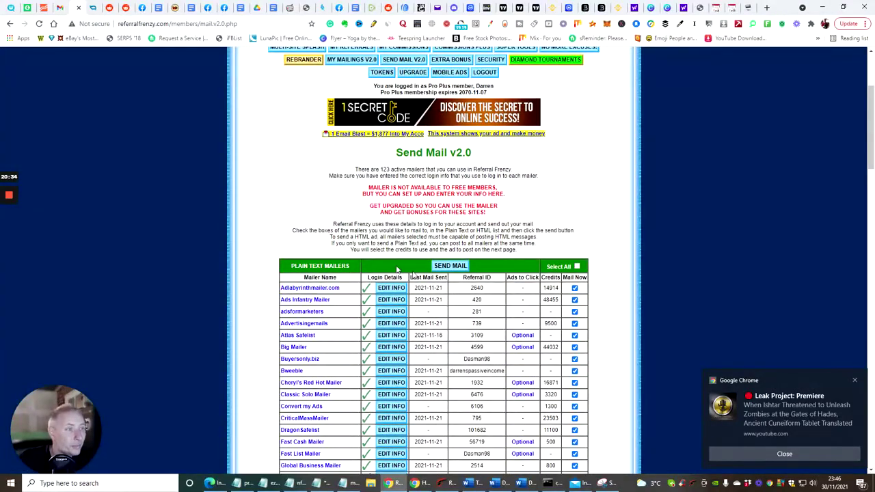
{"action": "scroll", "coordinate": [396, 269], "scroll_direction": "down", "scroll_amount": 10}
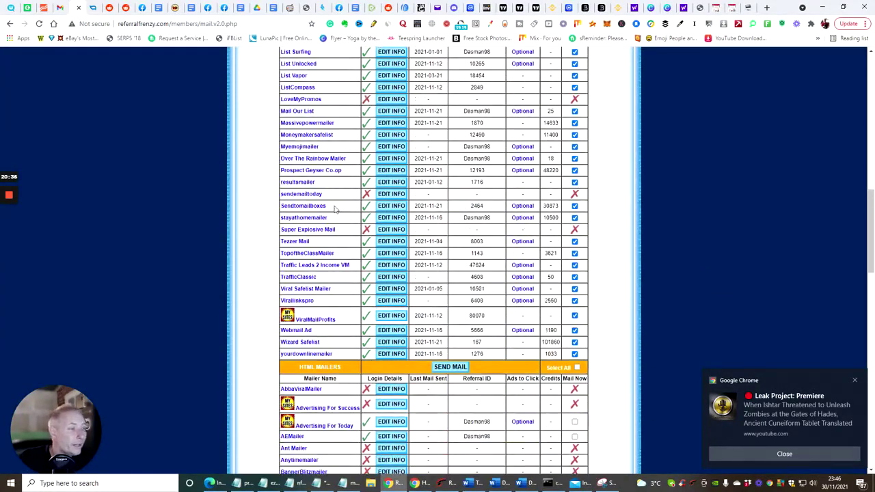
{"action": "scroll", "coordinate": [335, 209], "scroll_direction": "down", "scroll_amount": 2}
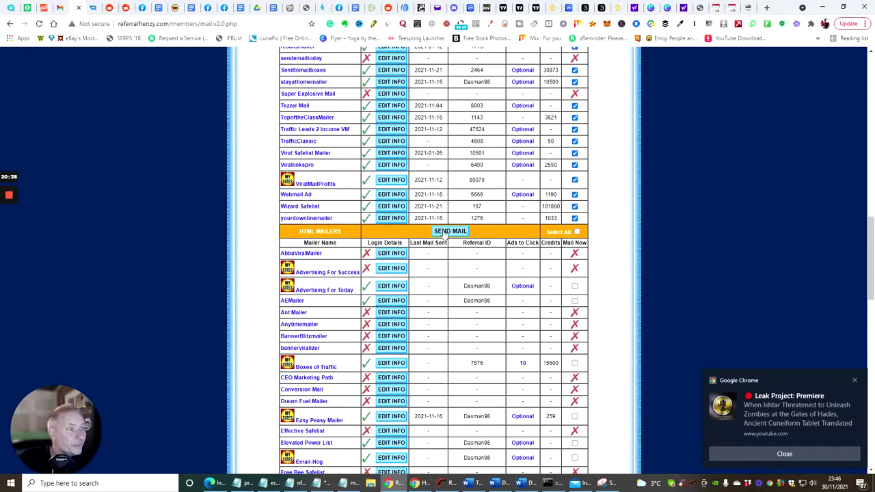
{"action": "left_click", "coordinate": [449, 232]}
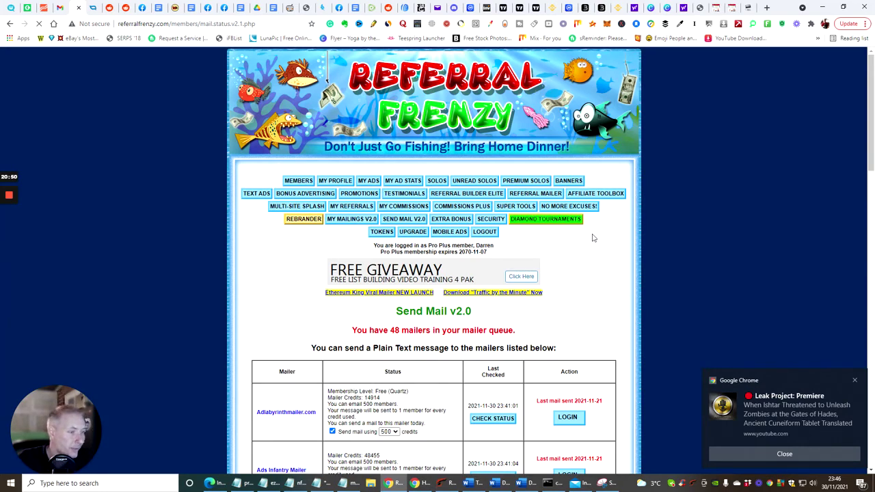
Examine the queued mailers' statuses, usable credits and special offers, down to the mailing date, hour and ad selection
{"action": "scroll", "coordinate": [593, 233], "scroll_direction": "down", "scroll_amount": 20}
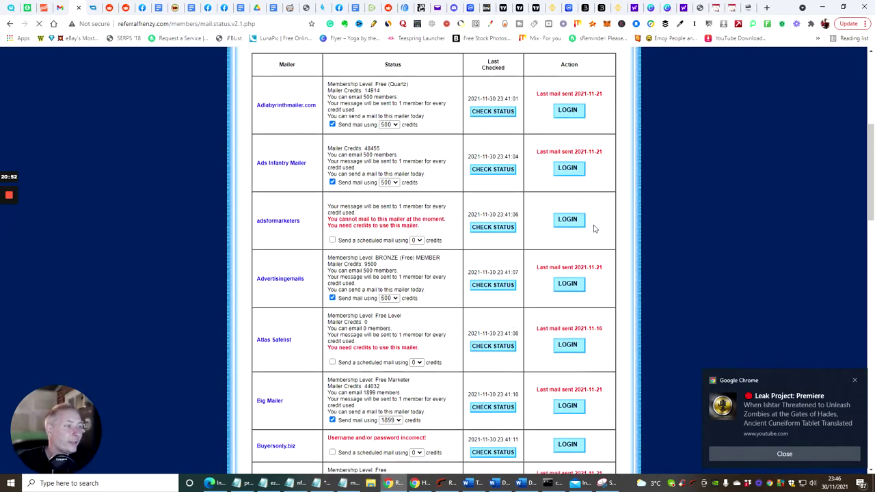
{"action": "scroll", "coordinate": [587, 227], "scroll_direction": "down", "scroll_amount": 5}
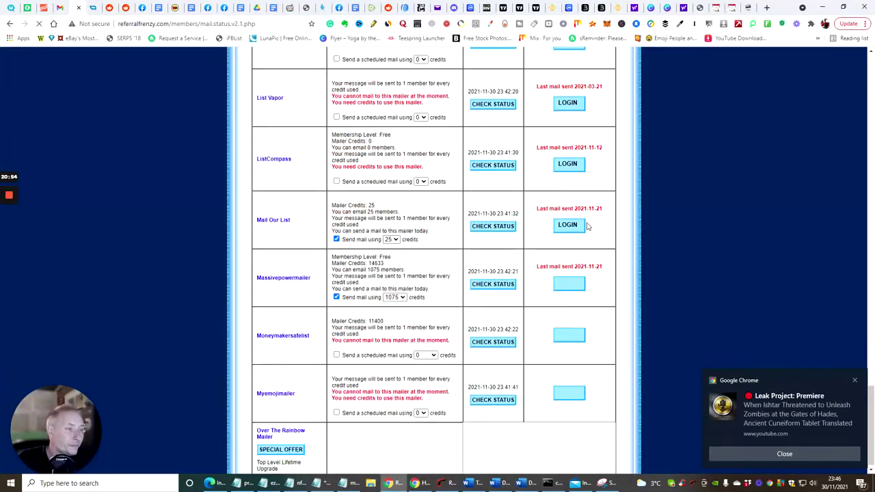
{"action": "scroll", "coordinate": [584, 198], "scroll_direction": "down", "scroll_amount": 3}
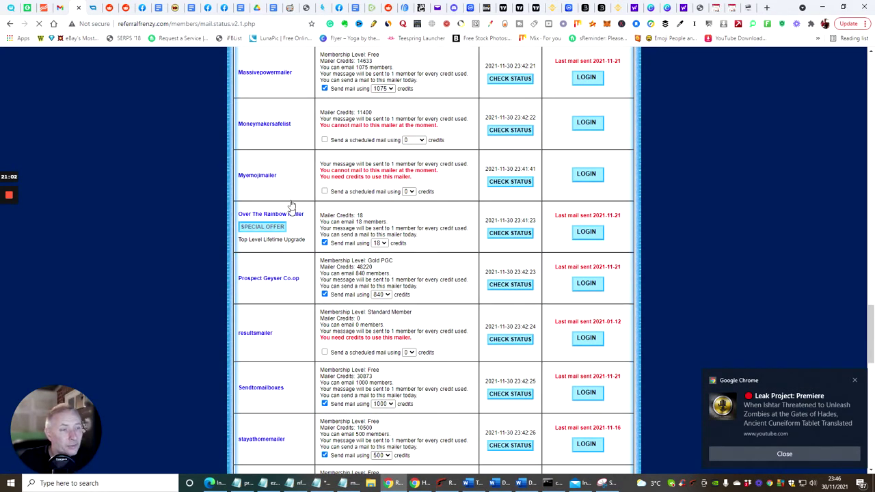
{"action": "scroll", "coordinate": [279, 176], "scroll_direction": "up", "scroll_amount": 3}
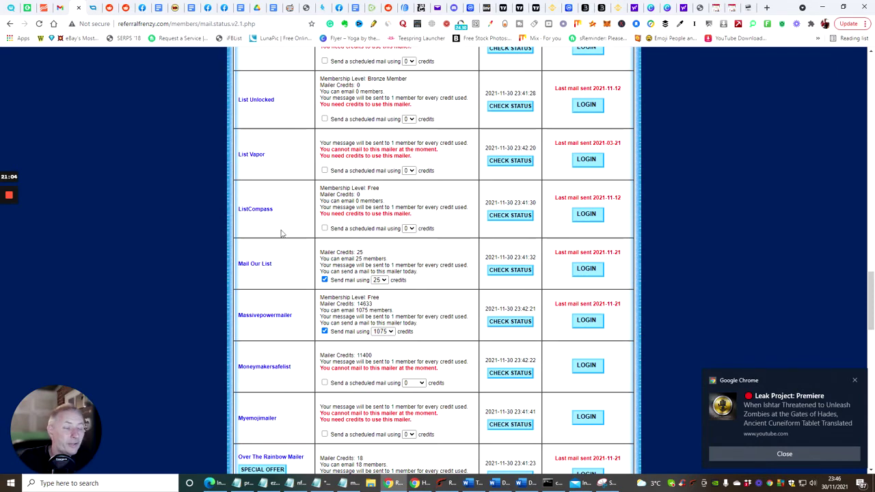
{"action": "scroll", "coordinate": [279, 250], "scroll_direction": "down", "scroll_amount": 4}
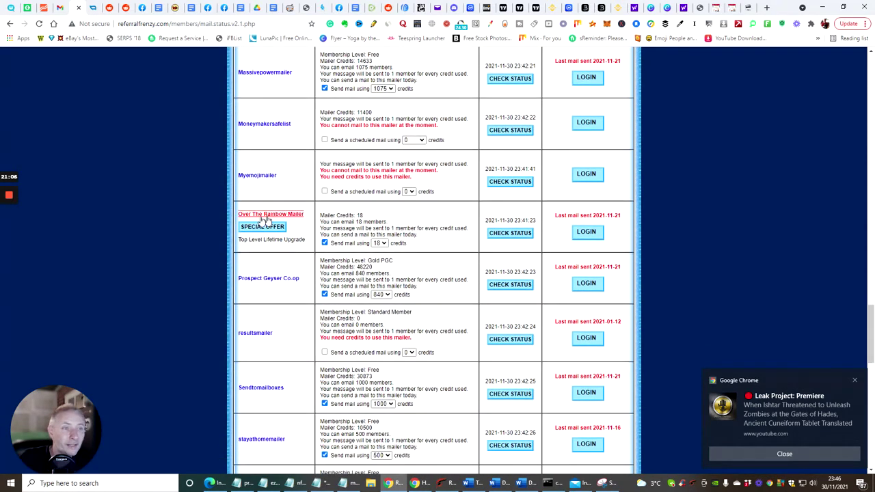
{"action": "scroll", "coordinate": [289, 194], "scroll_direction": "down", "scroll_amount": 6}
{"action": "scroll", "coordinate": [284, 185], "scroll_direction": "down", "scroll_amount": 3}
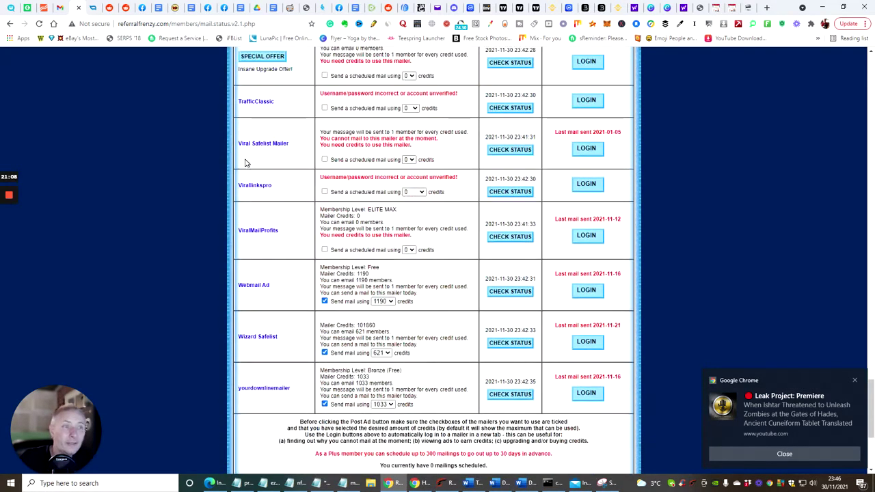
{"action": "scroll", "coordinate": [270, 151], "scroll_direction": "up", "scroll_amount": 2}
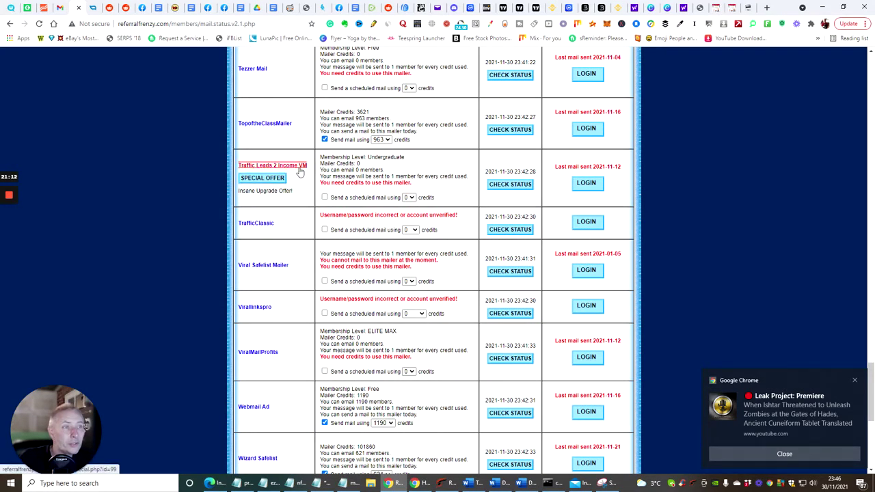
{"action": "scroll", "coordinate": [277, 154], "scroll_direction": "down", "scroll_amount": 4}
{"action": "scroll", "coordinate": [277, 154], "scroll_direction": "down", "scroll_amount": 1}
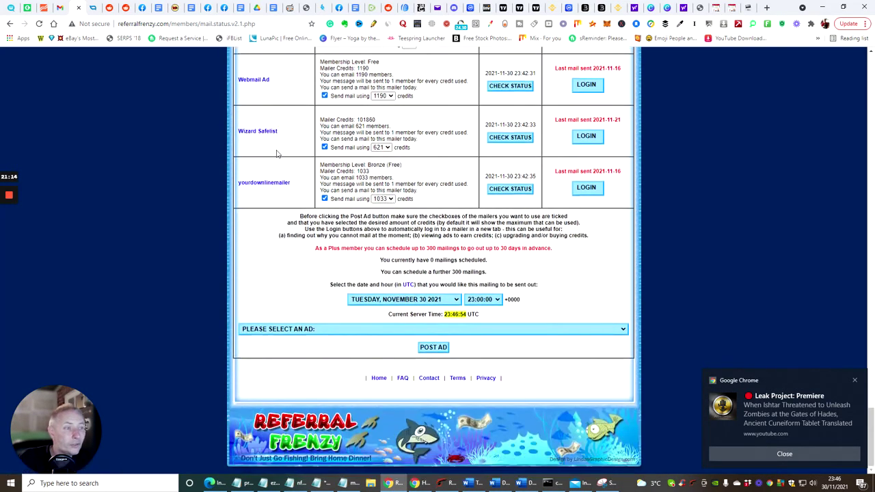
{"action": "scroll", "coordinate": [275, 153], "scroll_direction": "up", "scroll_amount": 1}
{"action": "scroll", "coordinate": [275, 153], "scroll_direction": "down", "scroll_amount": 1}
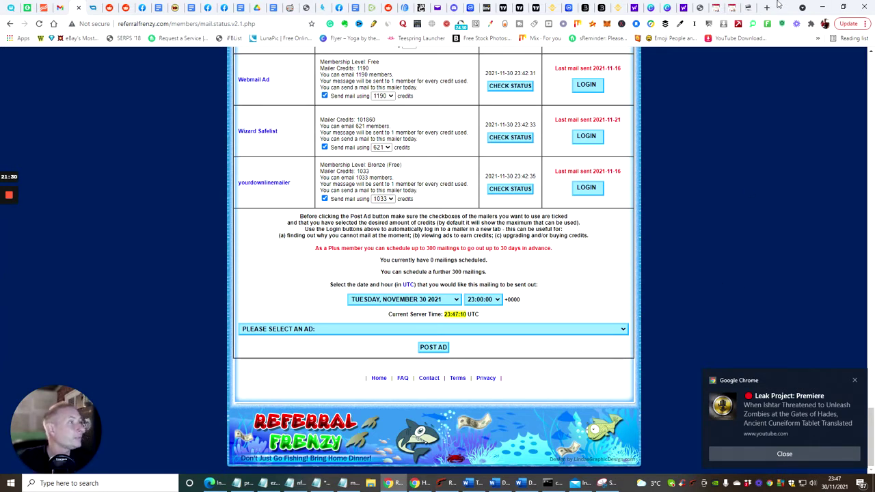
Switch to the EliteListClub super funnel page and examine its list of benefits and the section below it
{"action": "left_click", "coordinate": [714, 9]}
{"action": "scroll", "coordinate": [437, 192], "scroll_direction": "up", "scroll_amount": 3}
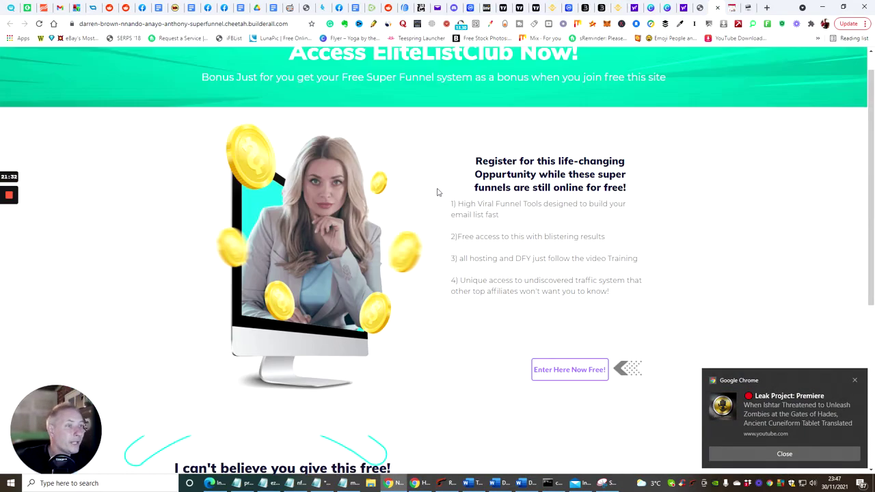
{"action": "scroll", "coordinate": [438, 189], "scroll_direction": "down", "scroll_amount": 4}
{"action": "scroll", "coordinate": [435, 185], "scroll_direction": "down", "scroll_amount": 1}
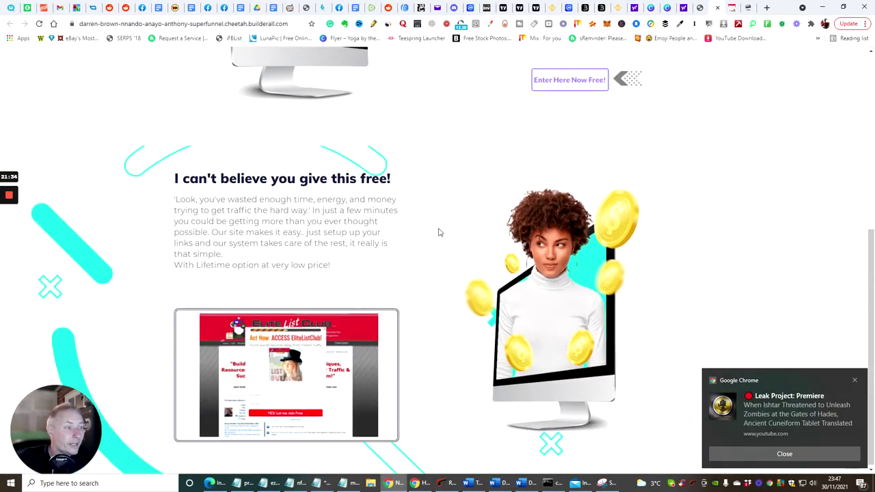
{"action": "scroll", "coordinate": [437, 230], "scroll_direction": "up", "scroll_amount": 4}
{"action": "scroll", "coordinate": [438, 234], "scroll_direction": "down", "scroll_amount": 3}
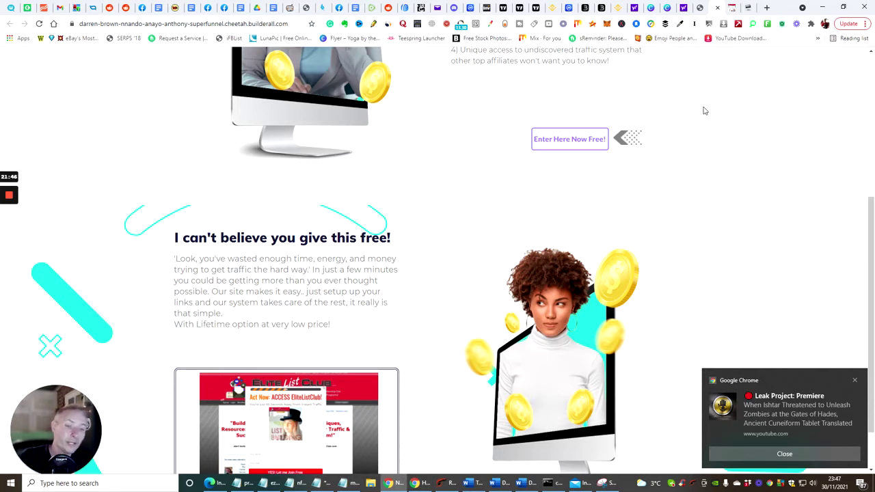
Return to Referral Frenzy and post the plain text ad "Right Now this is a no Brainer After all it is free for Life but Limited Time?"
{"action": "left_click", "coordinate": [745, 7]}
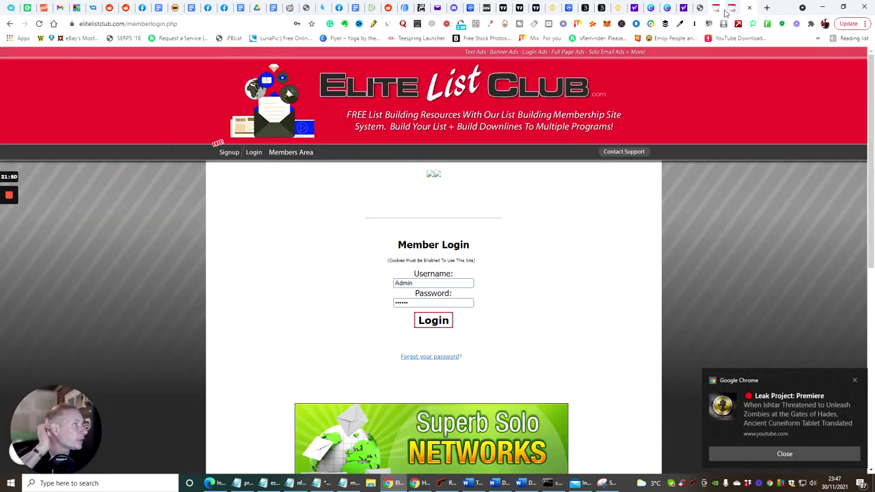
{"action": "left_click", "coordinate": [702, 9]}
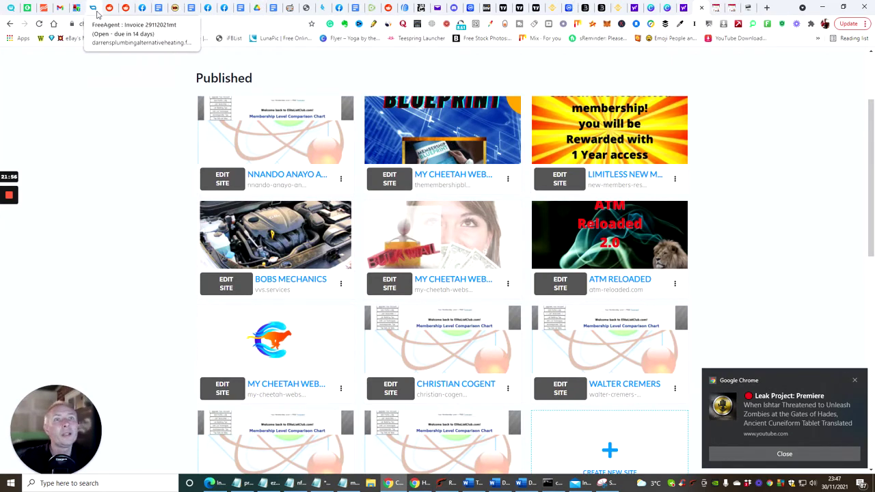
{"action": "left_click", "coordinate": [69, 7]}
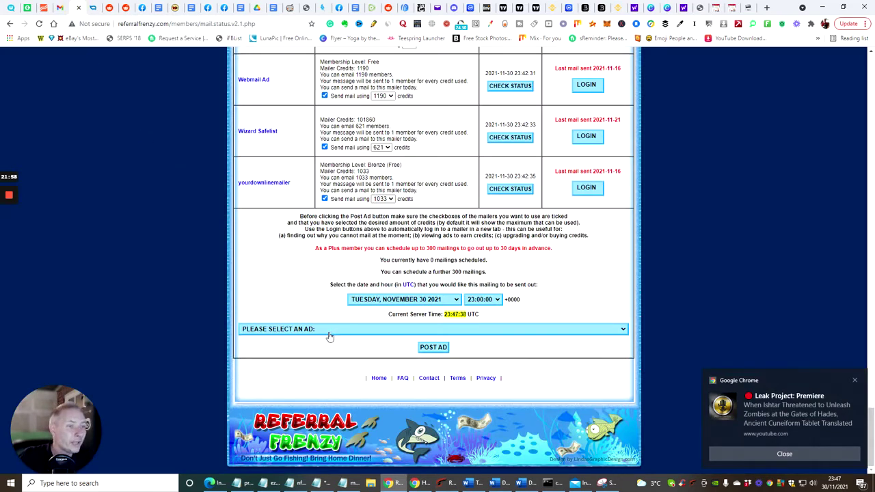
{"action": "left_click", "coordinate": [530, 329]}
{"action": "scroll", "coordinate": [428, 225], "scroll_direction": "down", "scroll_amount": 4}
{"action": "scroll", "coordinate": [429, 211], "scroll_direction": "down", "scroll_amount": 3}
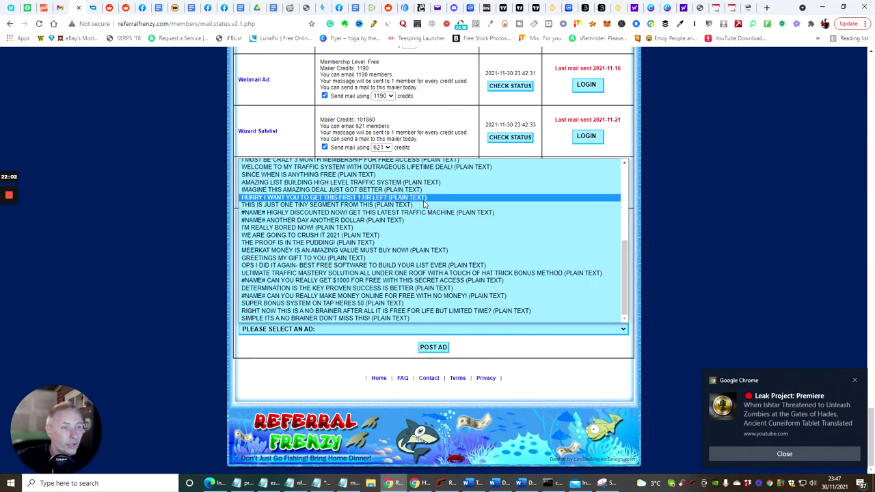
{"action": "left_click", "coordinate": [305, 313]}
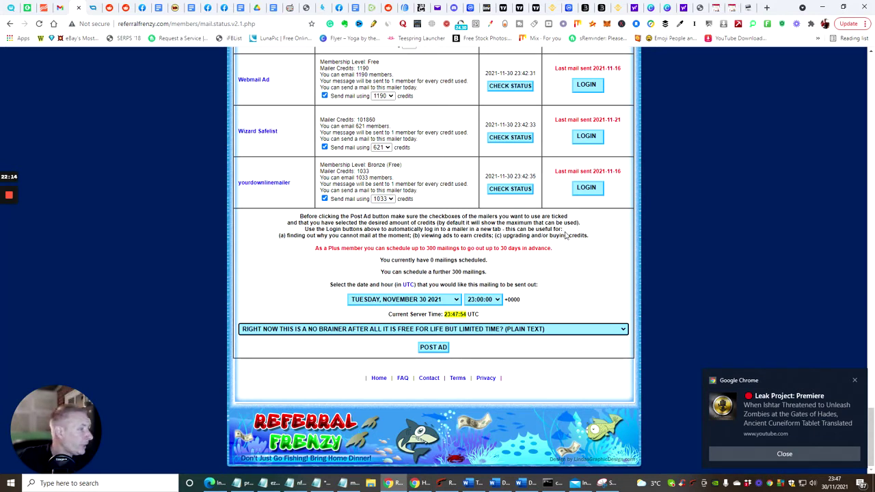
{"action": "left_click", "coordinate": [426, 348]}
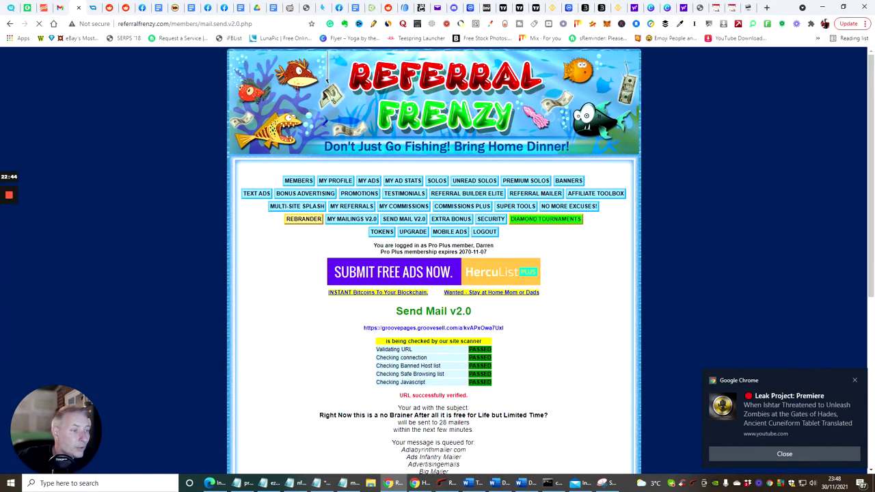
Examine the posted ad's site scan checks and the list of mailers its message is queued for
{"action": "scroll", "coordinate": [572, 321], "scroll_direction": "down", "scroll_amount": 3}
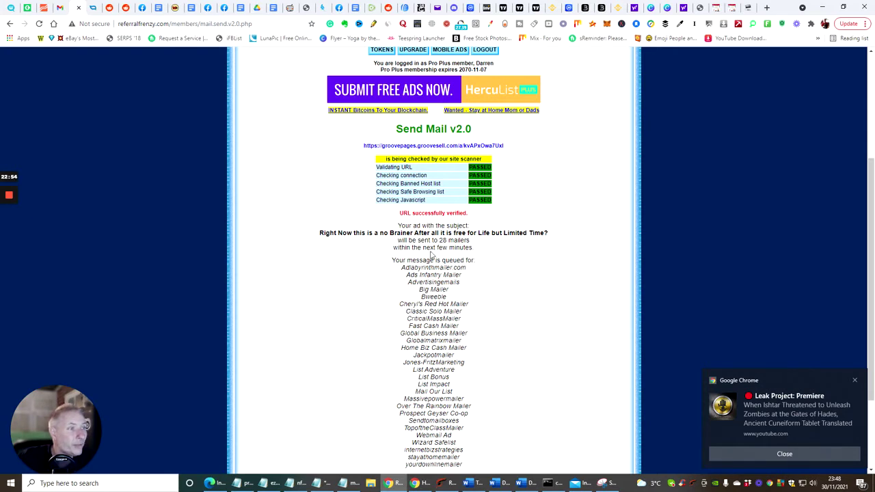
{"action": "scroll", "coordinate": [516, 254], "scroll_direction": "down", "scroll_amount": 3}
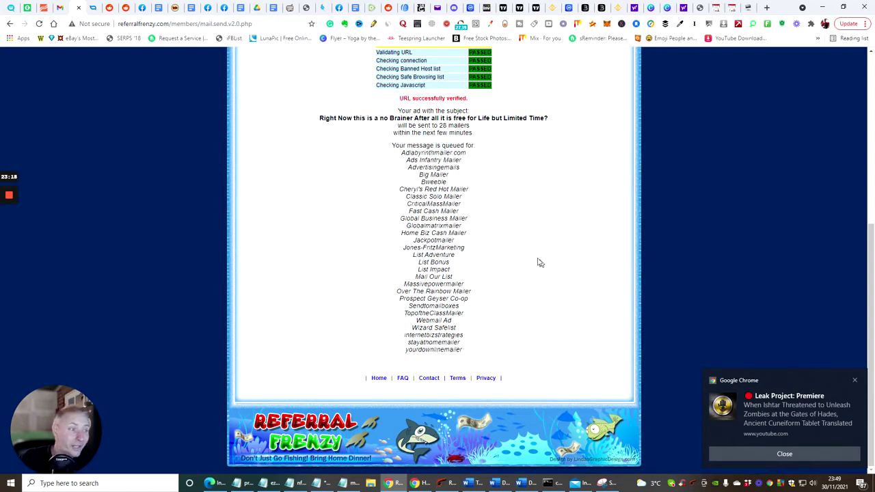
{"action": "scroll", "coordinate": [537, 261], "scroll_direction": "up", "scroll_amount": 1}
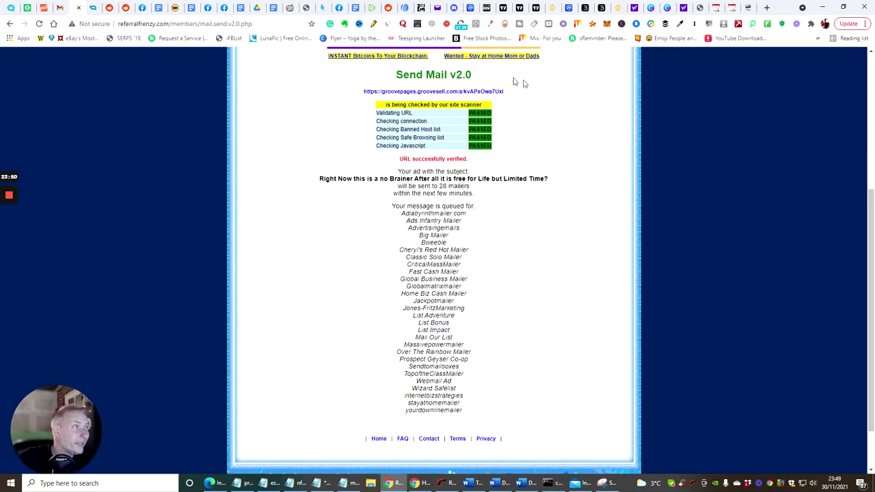
Switch to the EliteListClub super funnel page and review its headline, benefits and the "I can't believe you give this free!" section
{"action": "left_click", "coordinate": [716, 8]}
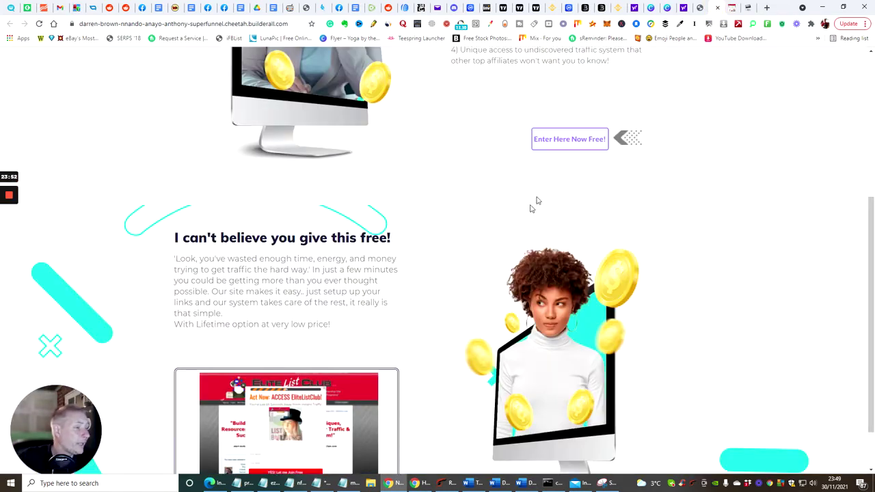
{"action": "scroll", "coordinate": [453, 167], "scroll_direction": "up", "scroll_amount": 4}
{"action": "scroll", "coordinate": [443, 185], "scroll_direction": "down", "scroll_amount": 3}
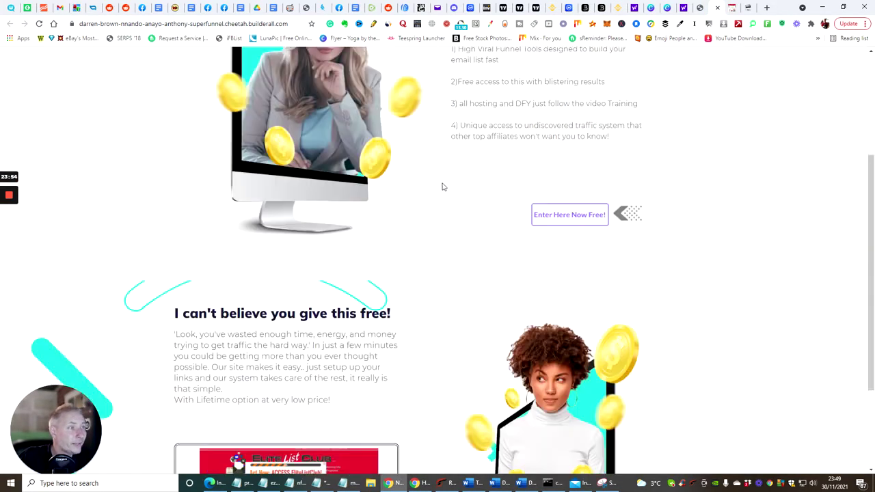
{"action": "scroll", "coordinate": [442, 185], "scroll_direction": "up", "scroll_amount": 3}
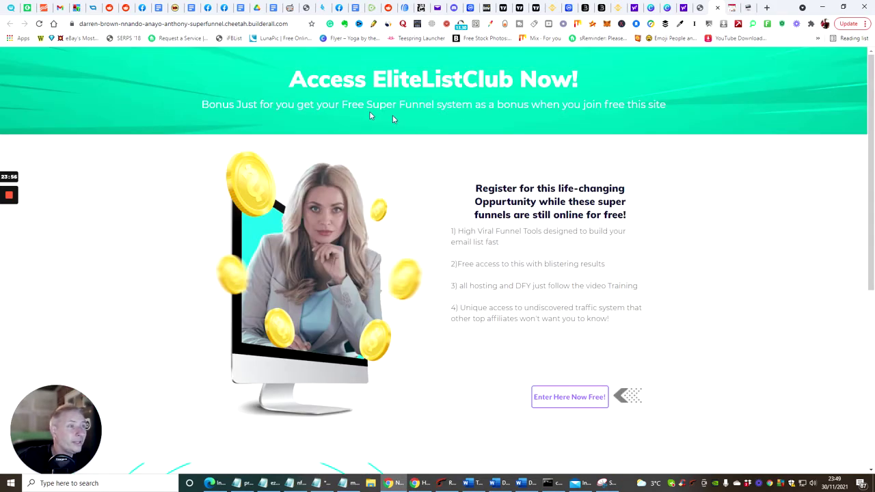
{"action": "scroll", "coordinate": [414, 140], "scroll_direction": "down", "scroll_amount": 4}
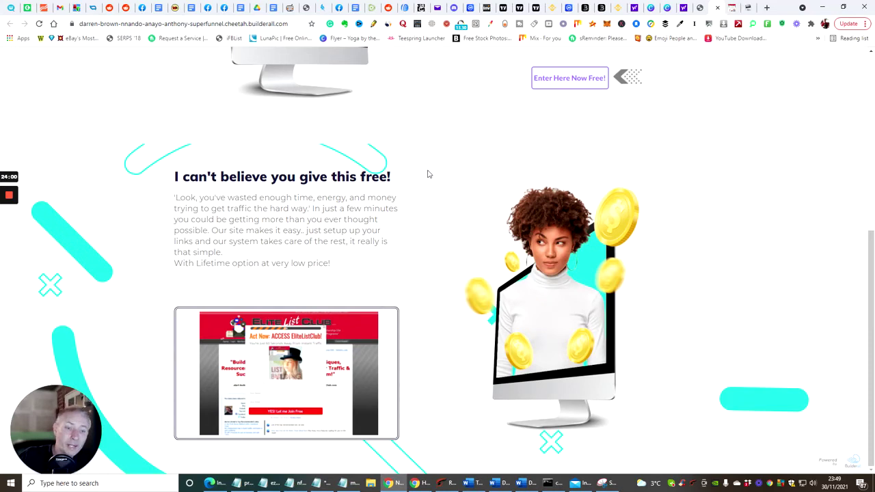
{"action": "scroll", "coordinate": [433, 163], "scroll_direction": "up", "scroll_amount": 4}
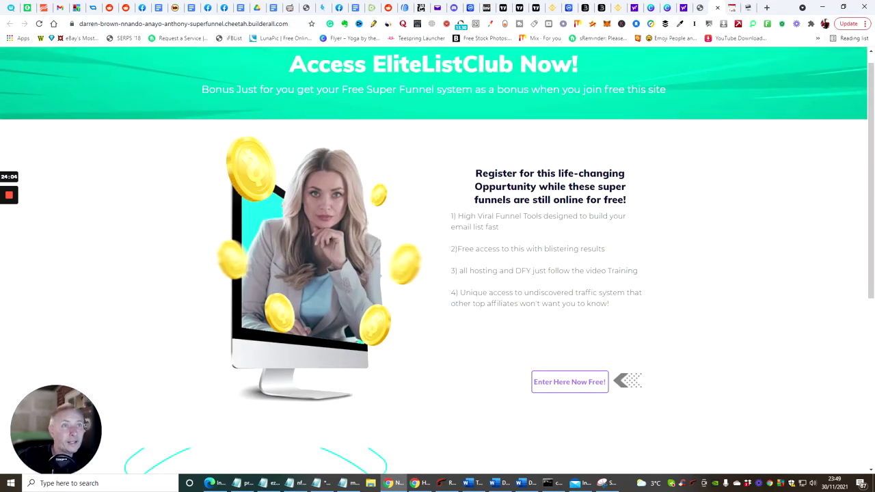
Copy the super funnel page's address and load it in a new browser tab
{"action": "left_click", "coordinate": [177, 25]}
{"action": "right_click", "coordinate": [183, 26]}
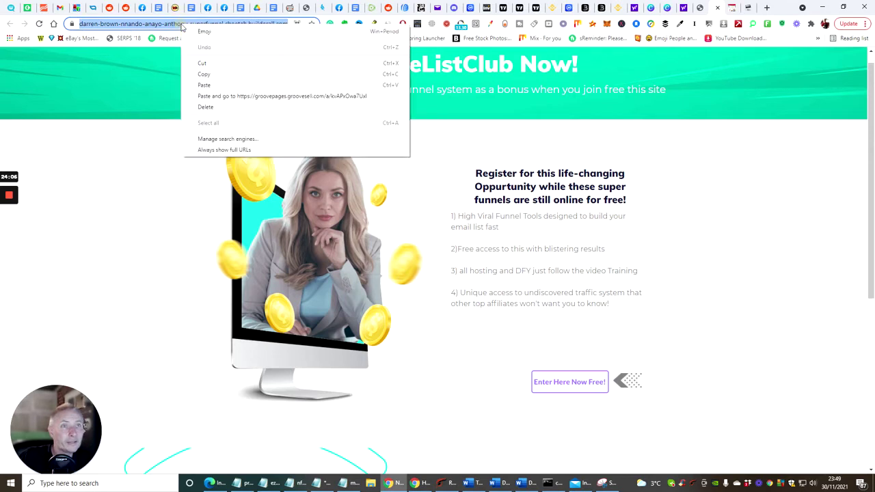
{"action": "left_click", "coordinate": [197, 74]}
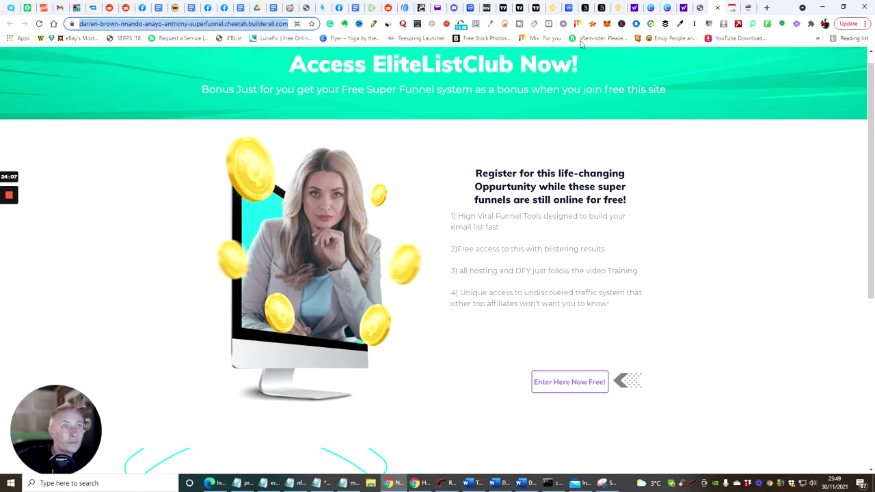
{"action": "left_click", "coordinate": [765, 8]}
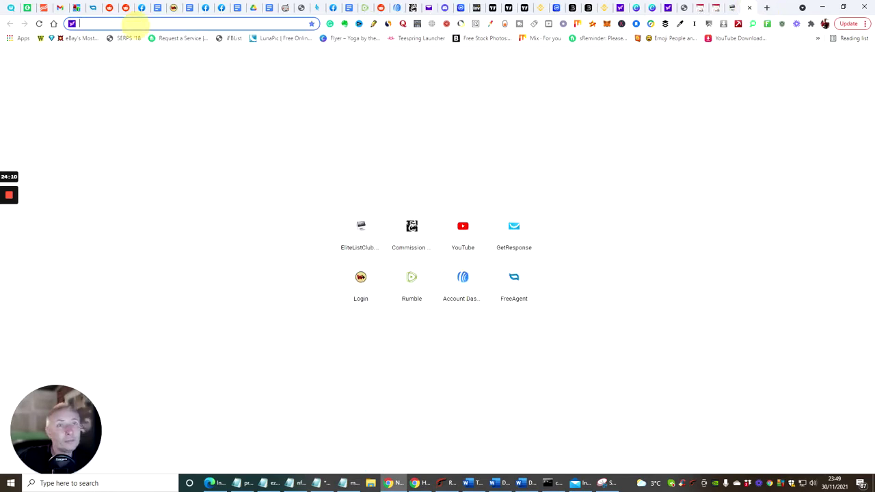
{"action": "right_click", "coordinate": [138, 26]}
{"action": "left_click", "coordinate": [148, 101]}
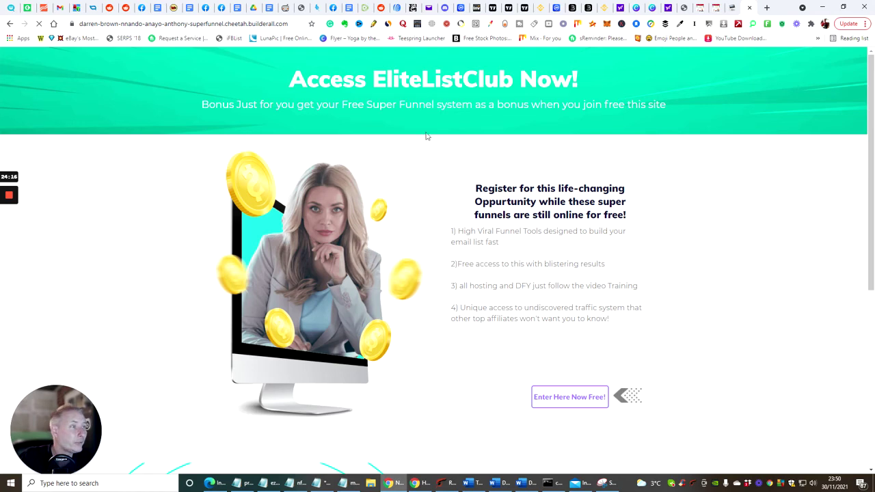
Enter the super funnel through its free entry offer and access EliteListClub from the bonus links page
{"action": "scroll", "coordinate": [425, 136], "scroll_direction": "down", "scroll_amount": 5}
{"action": "scroll", "coordinate": [425, 137], "scroll_direction": "up", "scroll_amount": 2}
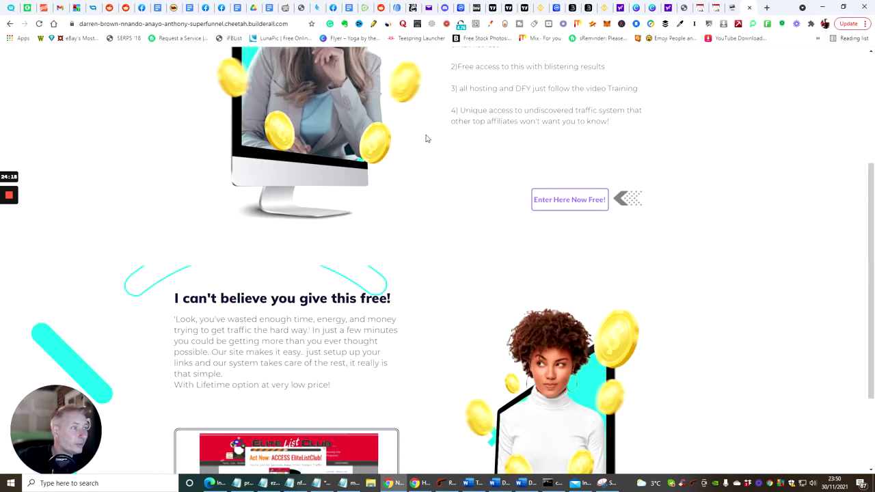
{"action": "scroll", "coordinate": [425, 138], "scroll_direction": "down", "scroll_amount": 2}
{"action": "left_click", "coordinate": [574, 86]}
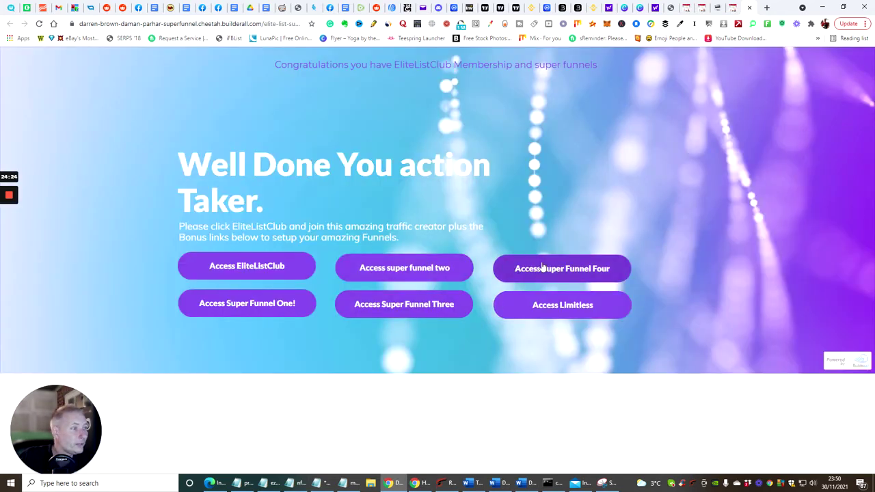
{"action": "left_click", "coordinate": [243, 268]}
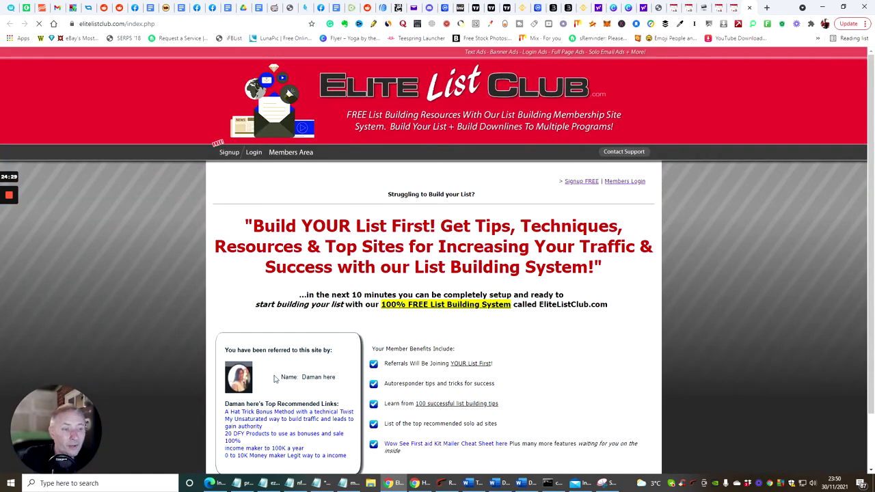
Dismiss the Access EliteListClub sign-up pop-up, then open the site's members login page and look through it
{"action": "scroll", "coordinate": [271, 367], "scroll_direction": "down", "scroll_amount": 1}
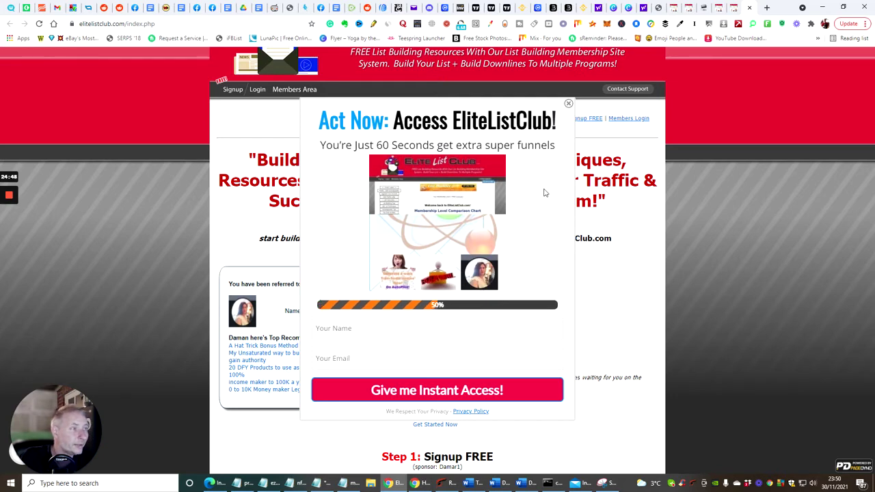
{"action": "left_click", "coordinate": [721, 211]}
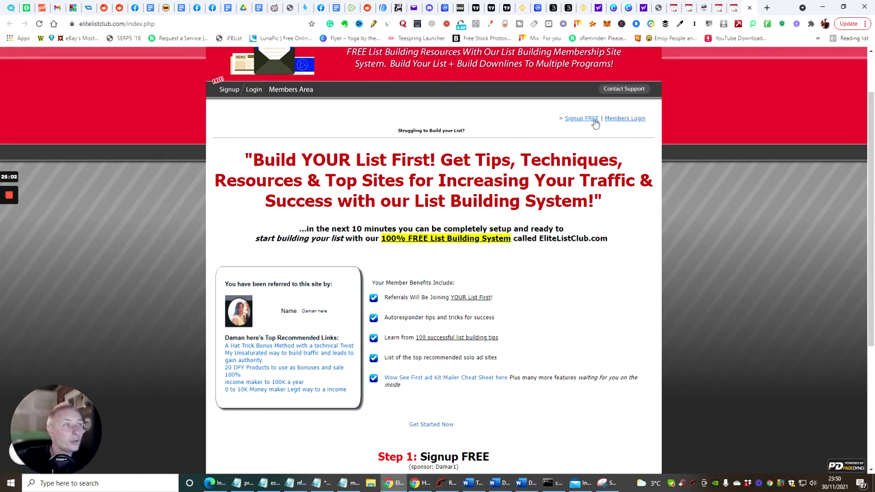
{"action": "left_click", "coordinate": [622, 118]}
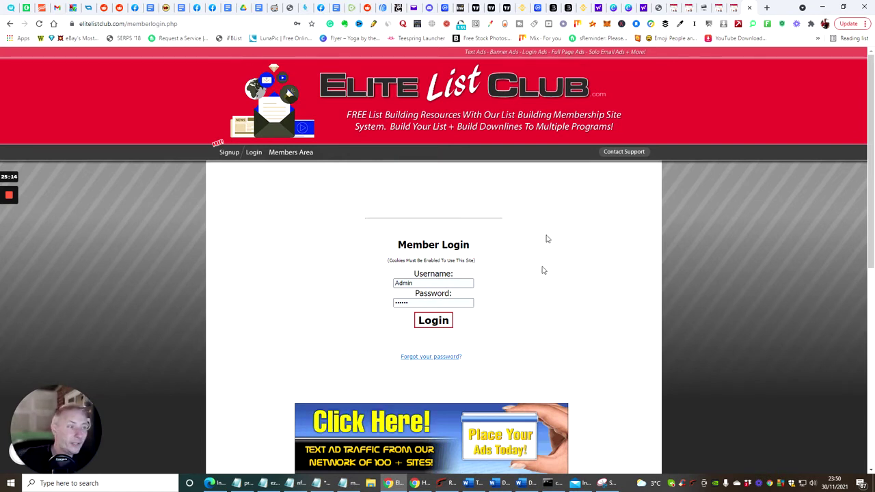
{"action": "scroll", "coordinate": [546, 266], "scroll_direction": "down", "scroll_amount": 4}
{"action": "scroll", "coordinate": [551, 258], "scroll_direction": "down", "scroll_amount": 2}
{"action": "scroll", "coordinate": [551, 253], "scroll_direction": "up", "scroll_amount": 6}
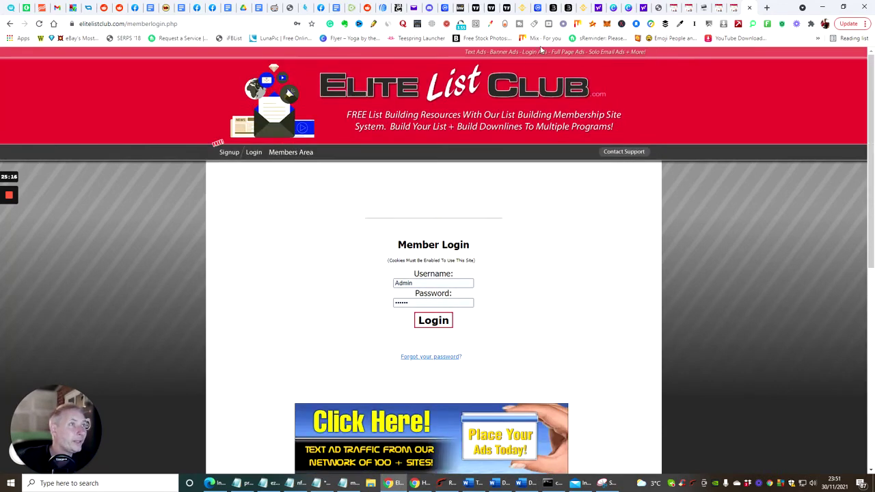
Close the leftover super funnel and redundant EliteListClub tabs, keeping a member login page open
{"action": "left_click", "coordinate": [673, 8]}
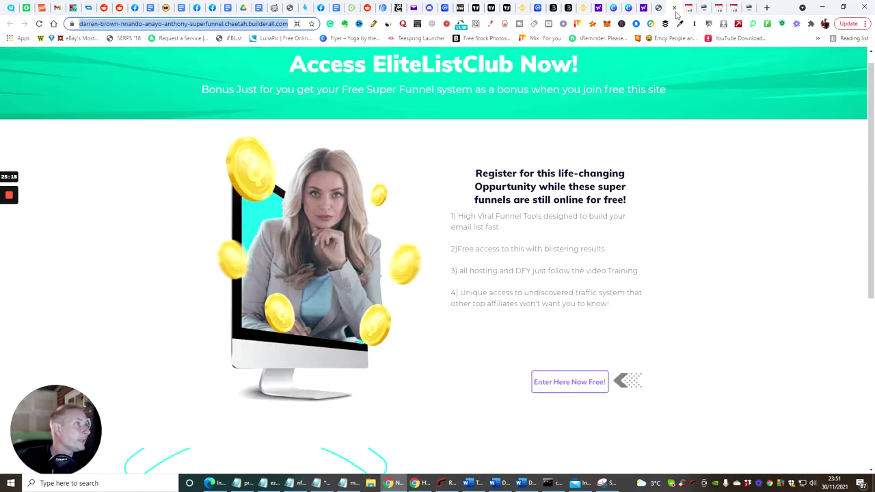
{"action": "left_click", "coordinate": [674, 9]}
{"action": "left_click", "coordinate": [674, 8]}
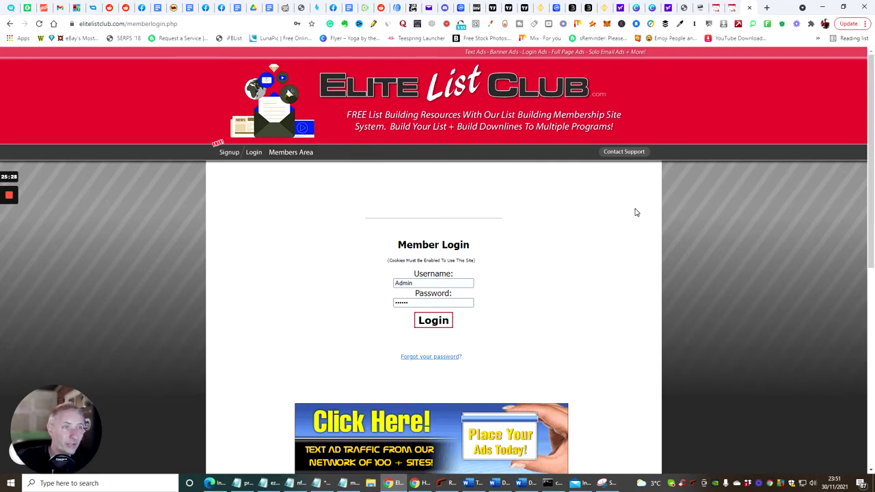
{"action": "left_click", "coordinate": [718, 10]}
{"action": "left_click", "coordinate": [718, 9]}
{"action": "left_click", "coordinate": [717, 10]}
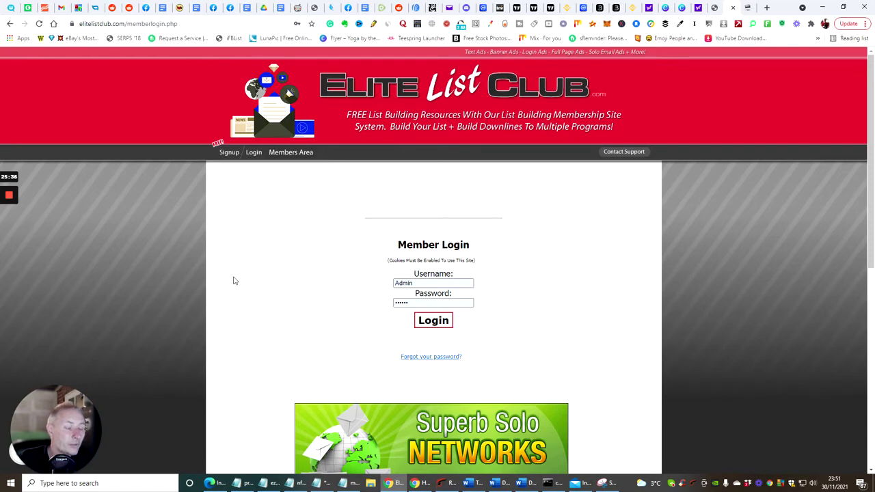
Look over the member login page and open EliteListClub's admin login page in a new tab
{"action": "scroll", "coordinate": [246, 308], "scroll_direction": "down", "scroll_amount": 4}
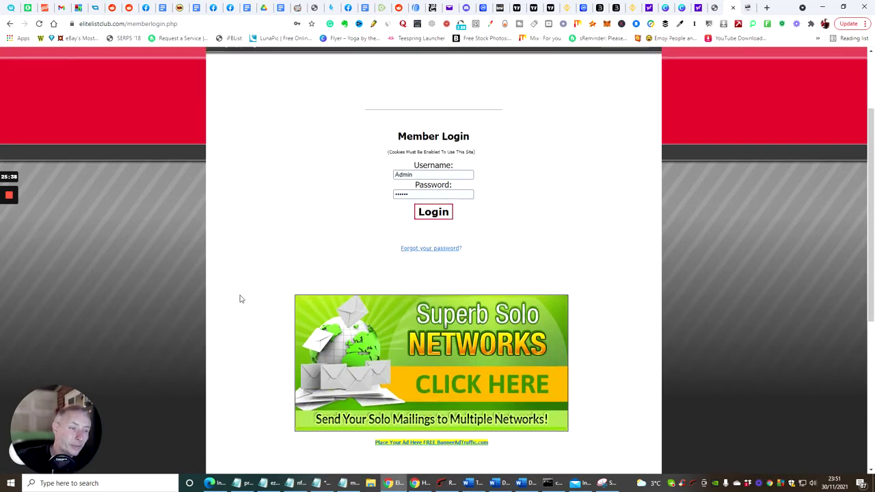
{"action": "scroll", "coordinate": [239, 298], "scroll_direction": "up", "scroll_amount": 4}
{"action": "scroll", "coordinate": [234, 301], "scroll_direction": "down", "scroll_amount": 1}
{"action": "scroll", "coordinate": [234, 301], "scroll_direction": "down", "scroll_amount": 1}
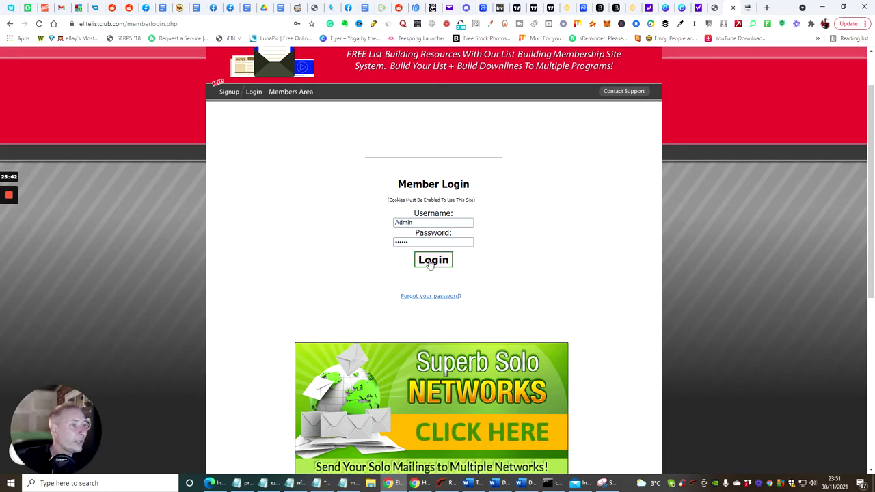
{"action": "left_click", "coordinate": [766, 8]}
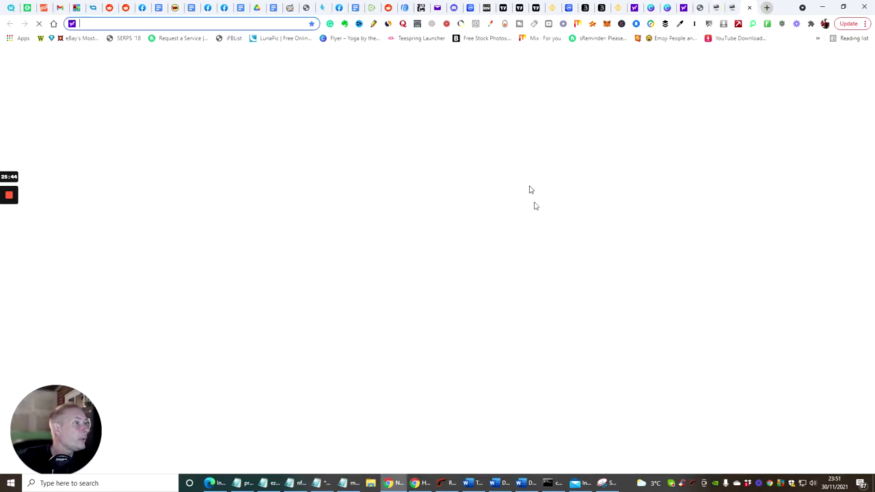
{"action": "left_click", "coordinate": [362, 230]}
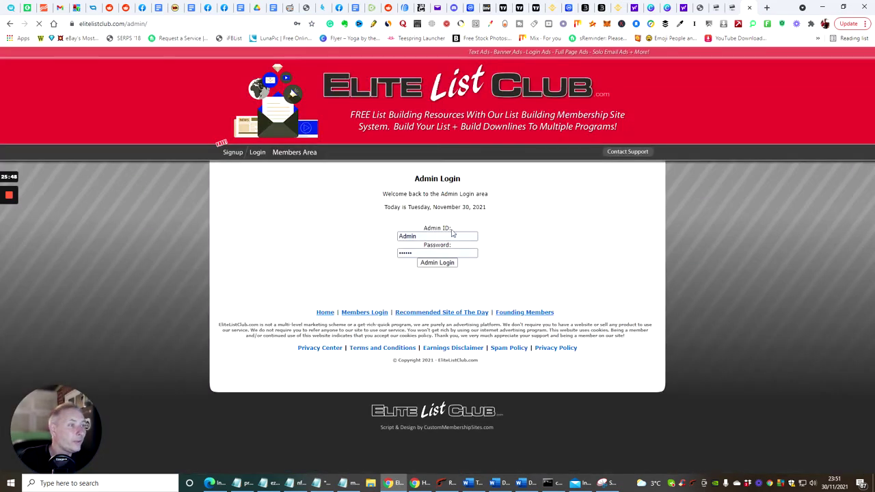
{"action": "left_click", "coordinate": [766, 8]}
Switch to the incognito browser window and open EliteListClub's member login page there
{"action": "left_click", "coordinate": [417, 483]}
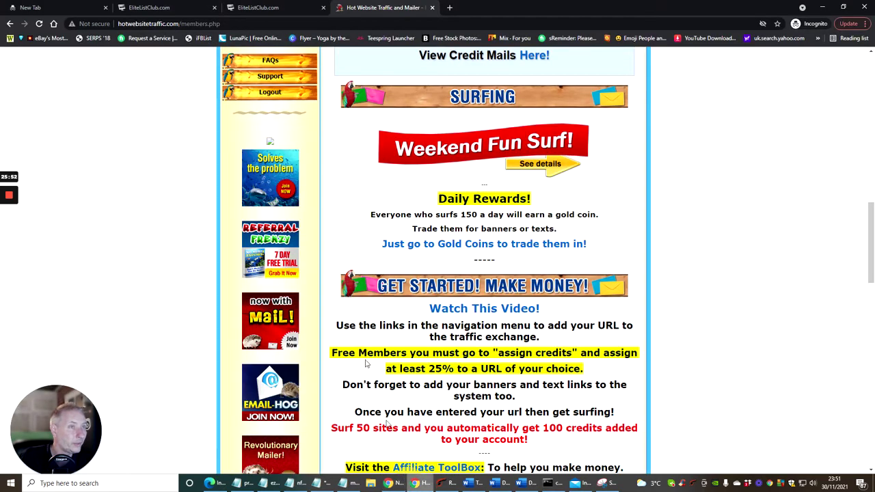
{"action": "left_click", "coordinate": [149, 8]}
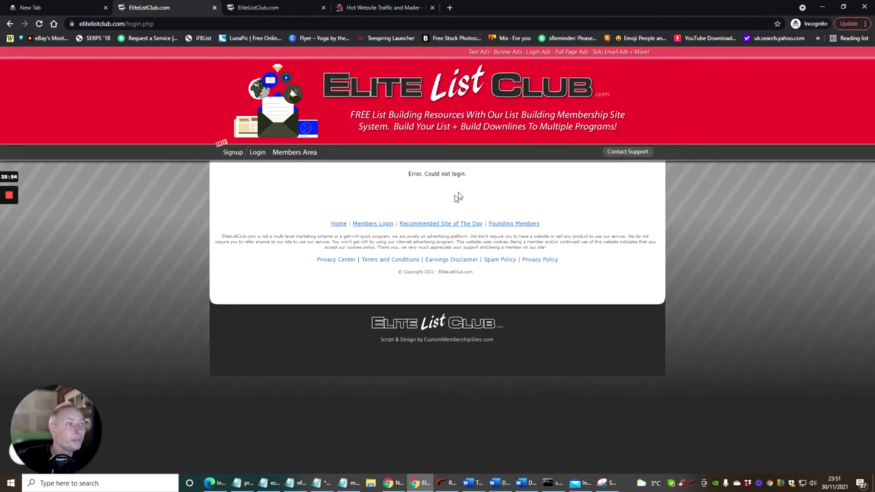
{"action": "left_click", "coordinate": [372, 224]}
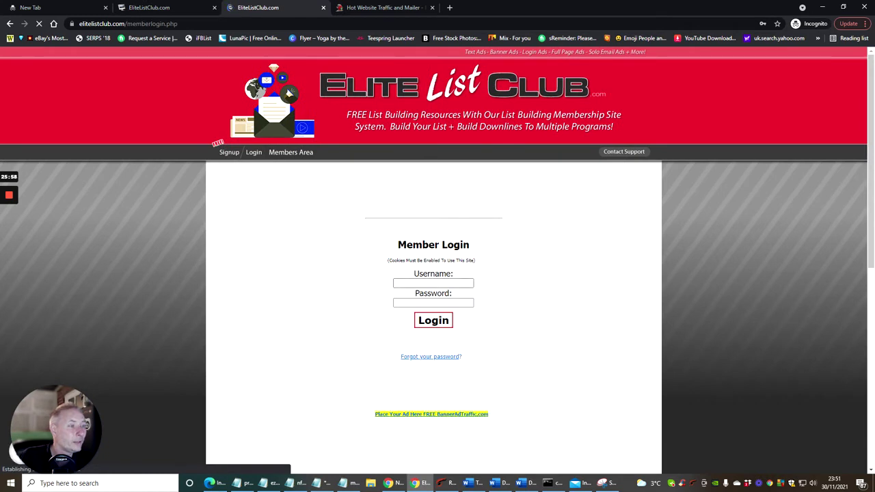
Log in to the member account with the saved username and account password
{"action": "left_click", "coordinate": [433, 283]}
{"action": "left_click", "coordinate": [422, 328]}
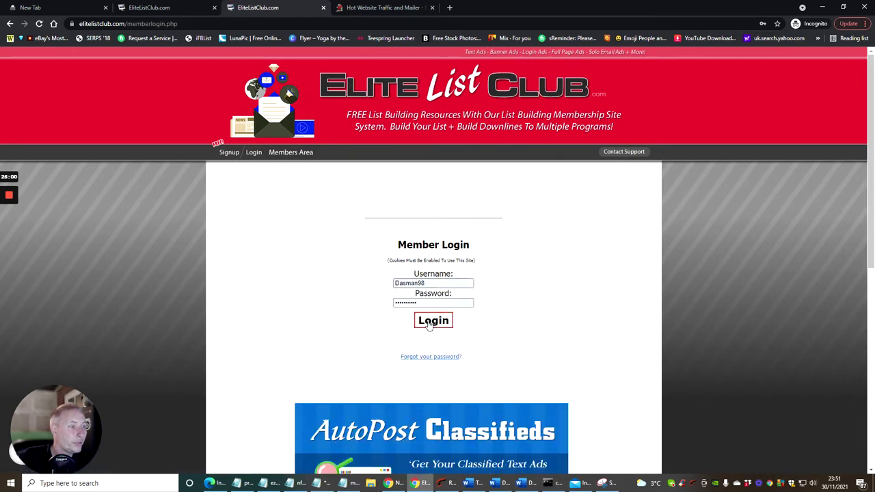
{"action": "left_click", "coordinate": [430, 321]}
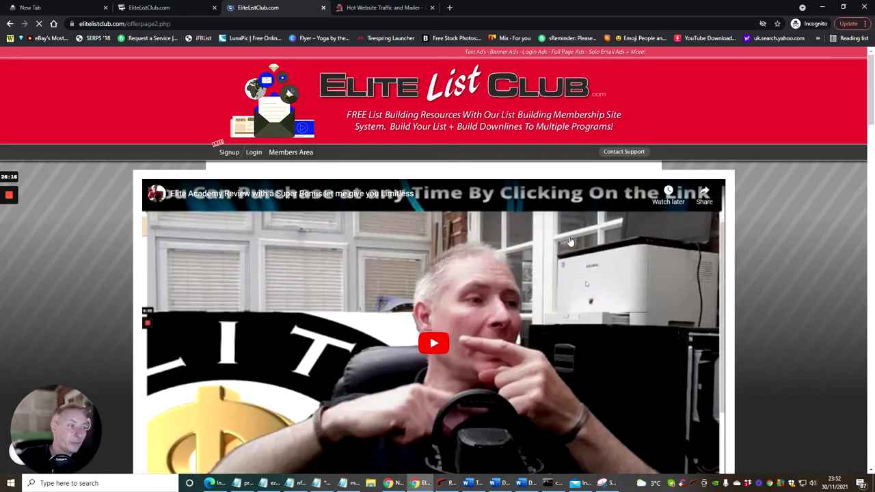
Look through the login offer page and decline the $27 ads package to continue to the members area
{"action": "scroll", "coordinate": [772, 235], "scroll_direction": "down", "scroll_amount": 8}
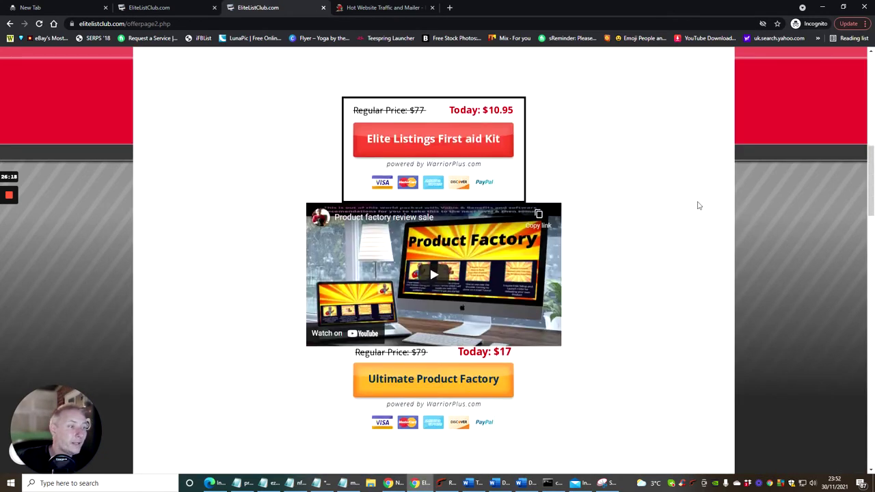
{"action": "scroll", "coordinate": [496, 152], "scroll_direction": "down", "scroll_amount": 17}
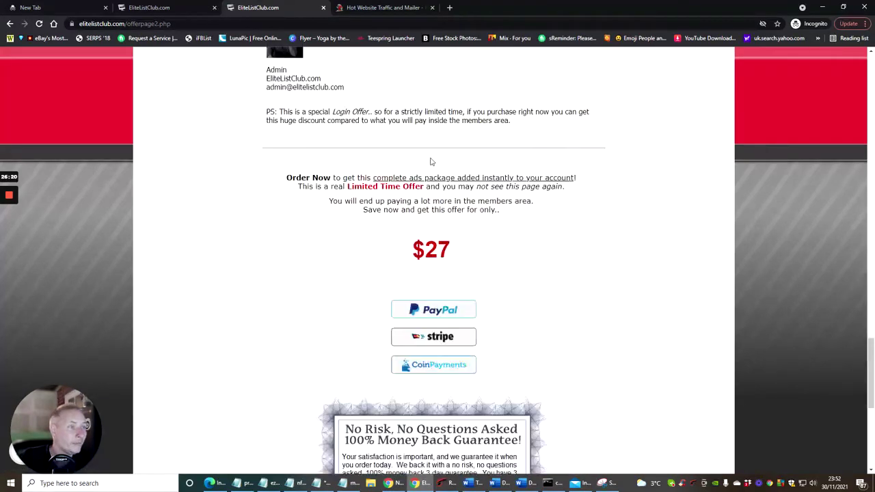
{"action": "scroll", "coordinate": [430, 161], "scroll_direction": "down", "scroll_amount": 5}
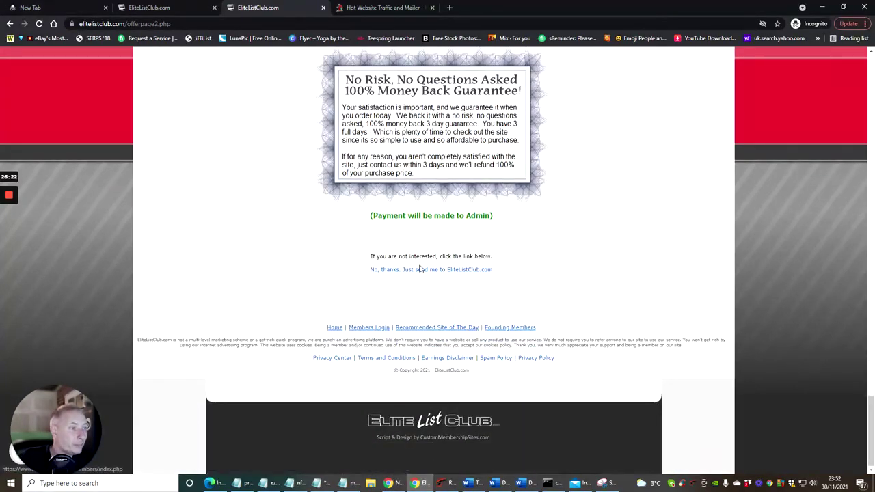
{"action": "left_click", "coordinate": [419, 269]}
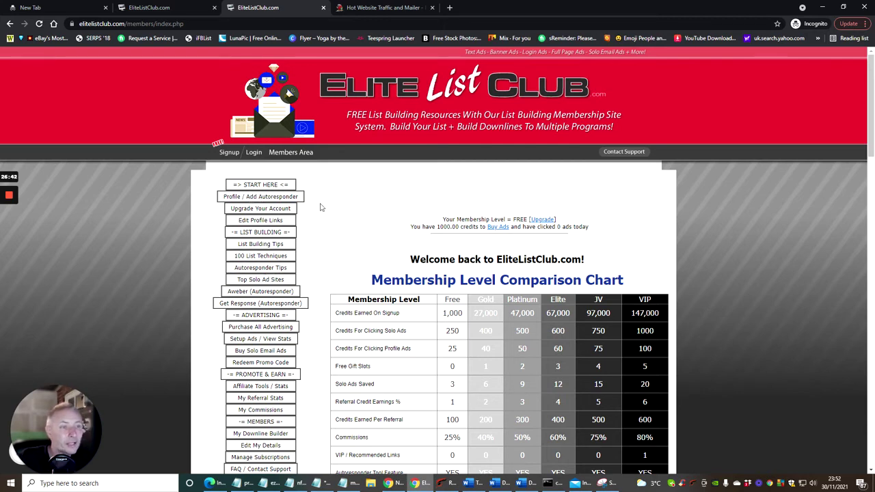
Open the members area's Affiliate Tools / Stats page and copy the main referral URL
{"action": "scroll", "coordinate": [322, 202], "scroll_direction": "down", "scroll_amount": 2}
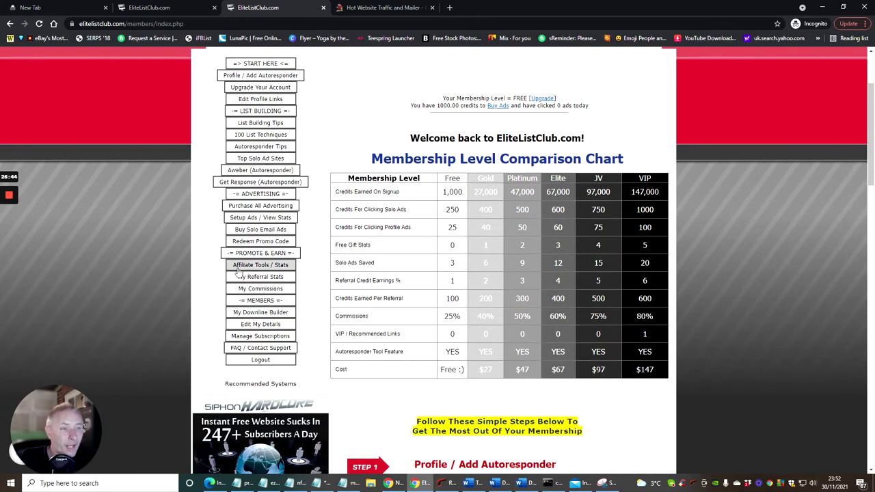
{"action": "left_click", "coordinate": [262, 265]}
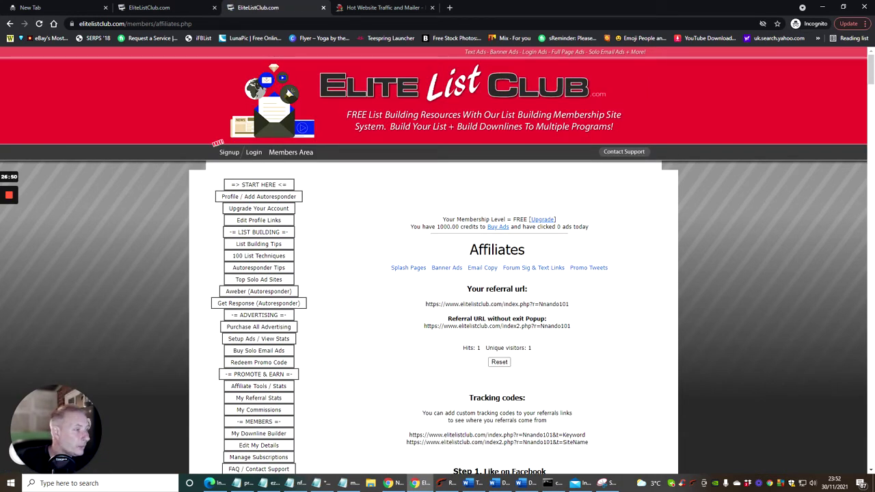
{"action": "mouse_move", "coordinate": [573, 306]}
{"action": "left_mouse_down"}
{"action": "mouse_move", "coordinate": [422, 306]}
{"action": "mouse_move", "coordinate": [588, 304]}
{"action": "left_mouse_up"}
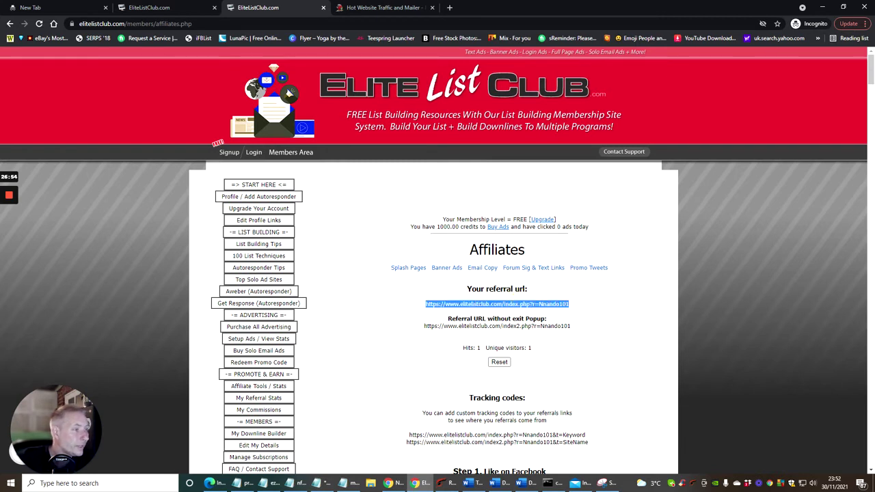
{"action": "right_click", "coordinate": [551, 305]}
{"action": "left_click", "coordinate": [567, 312]}
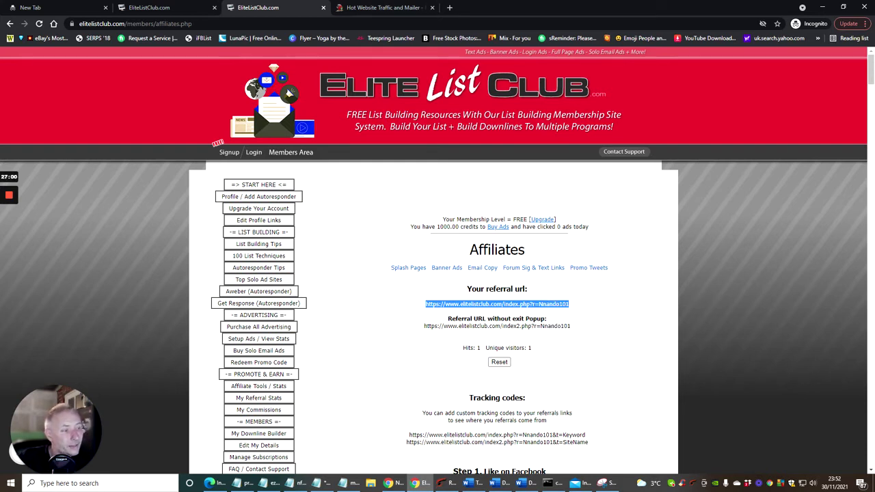
{"action": "left_click", "coordinate": [590, 299]}
Reopen the Affiliate Tools / Stats page and view its referral links
{"action": "scroll", "coordinate": [284, 308], "scroll_direction": "down", "scroll_amount": 2}
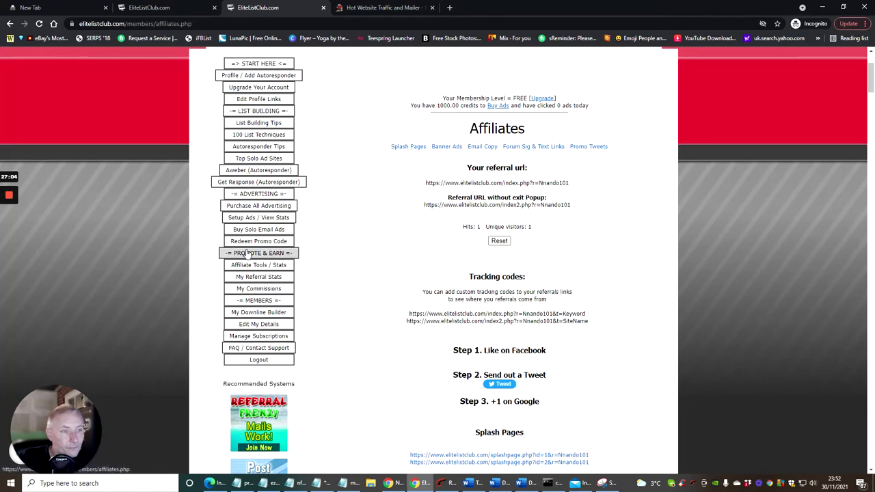
{"action": "left_click", "coordinate": [240, 266]}
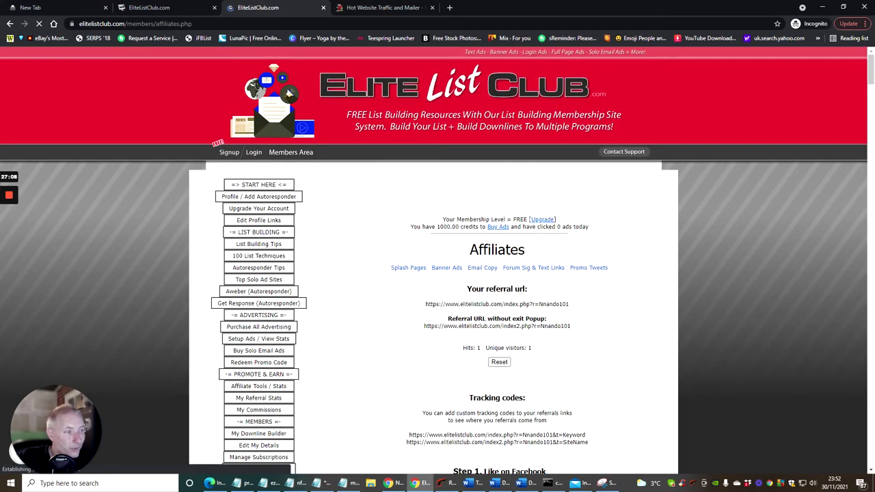
{"action": "scroll", "coordinate": [243, 304], "scroll_direction": "down", "scroll_amount": 2}
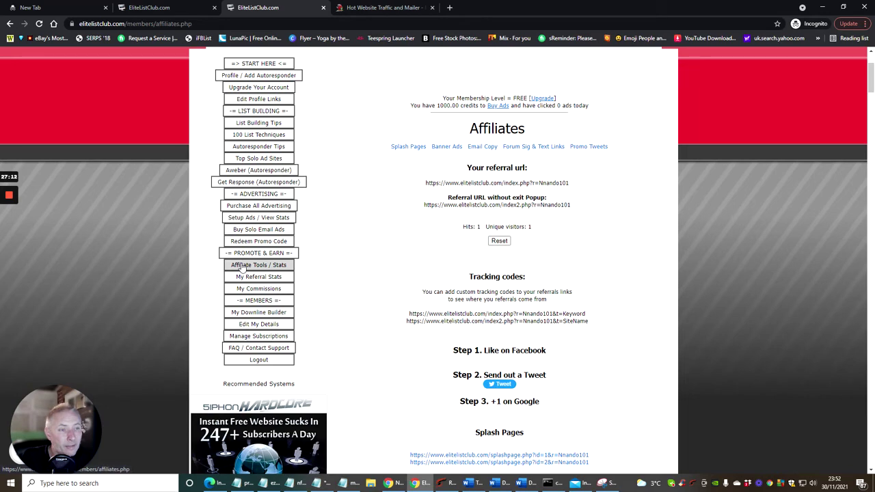
Open My Downline Builder and look through the recommended programs and their referral link fields
{"action": "left_click", "coordinate": [236, 312]}
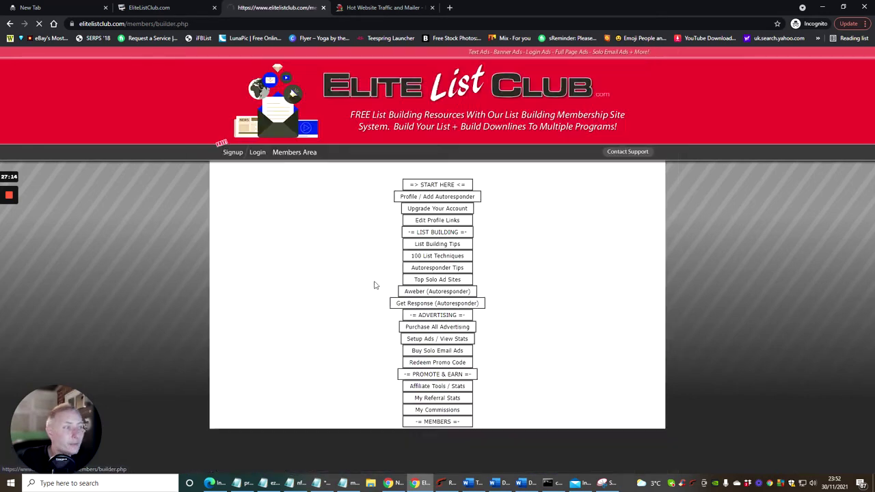
{"action": "scroll", "coordinate": [541, 125], "scroll_direction": "down", "scroll_amount": 5}
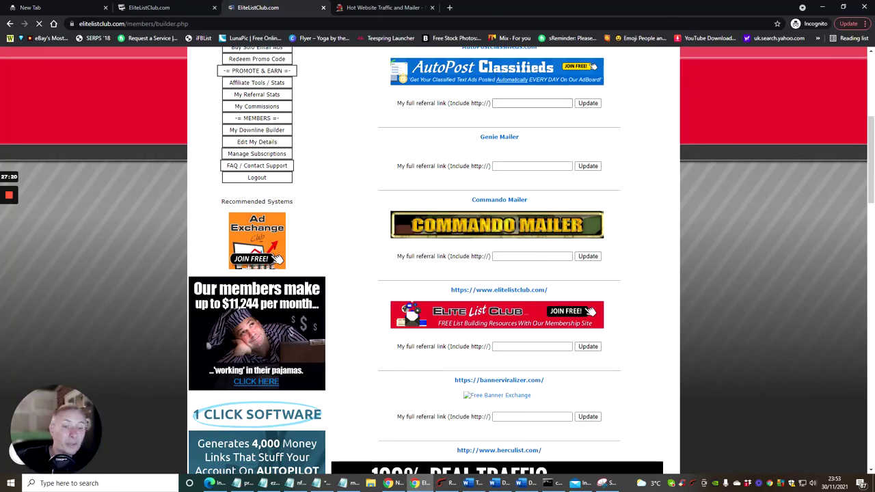
{"action": "scroll", "coordinate": [471, 178], "scroll_direction": "up", "scroll_amount": 5}
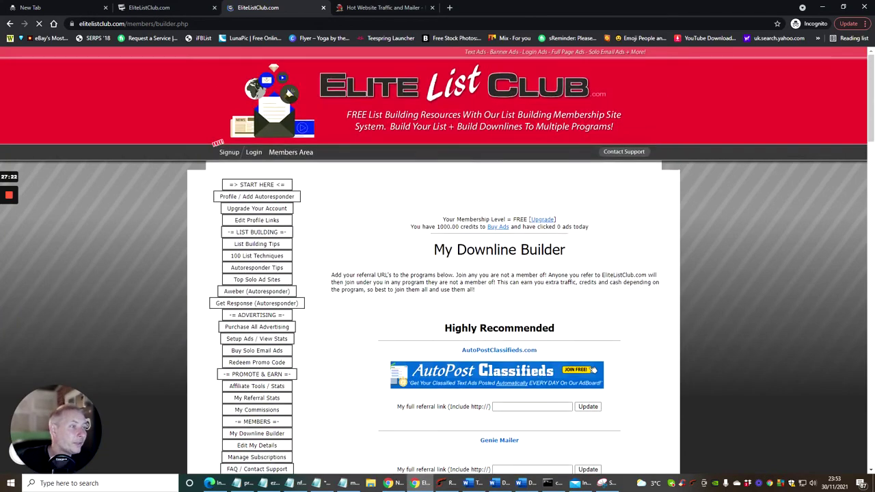
{"action": "scroll", "coordinate": [468, 198], "scroll_direction": "down", "scroll_amount": 10}
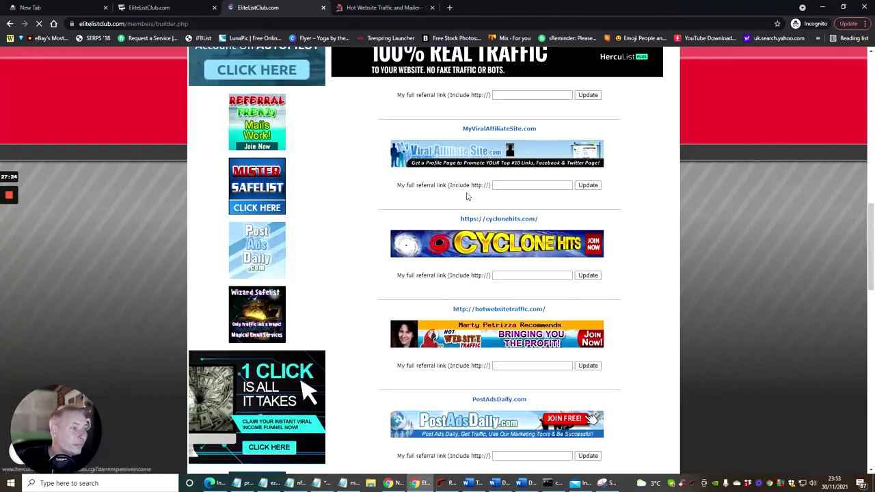
{"action": "scroll", "coordinate": [467, 196], "scroll_direction": "down", "scroll_amount": 7}
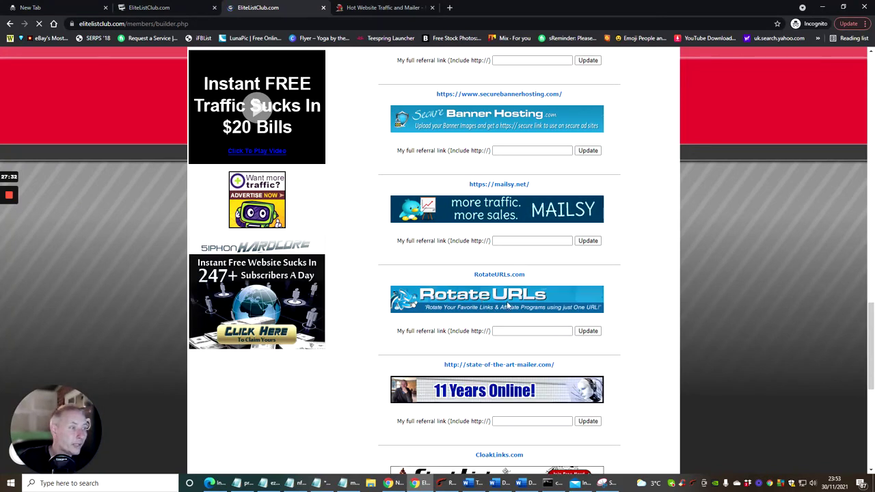
Switch to the regular Chrome window to view Gmail's Promotions inbox and the EliteListClub tabs, then return to the incognito downline builder
{"action": "left_click", "coordinate": [388, 483]}
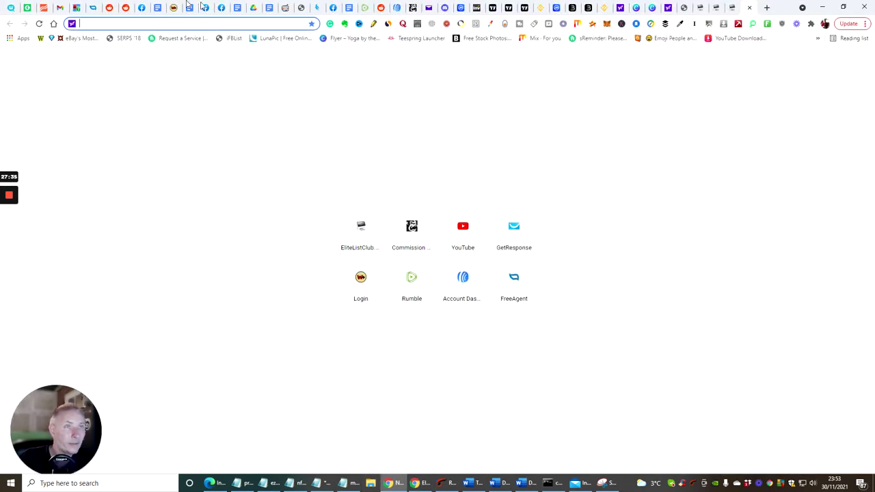
{"action": "left_click", "coordinate": [49, 7]}
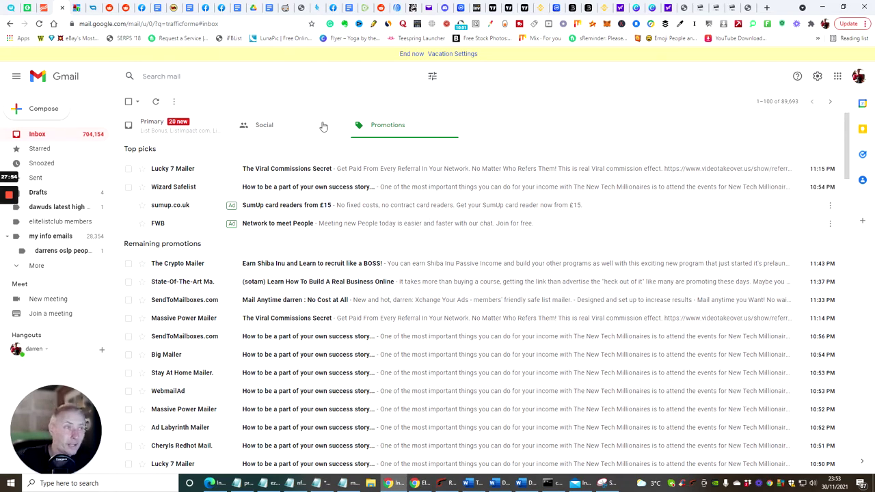
{"action": "left_click", "coordinate": [702, 9]}
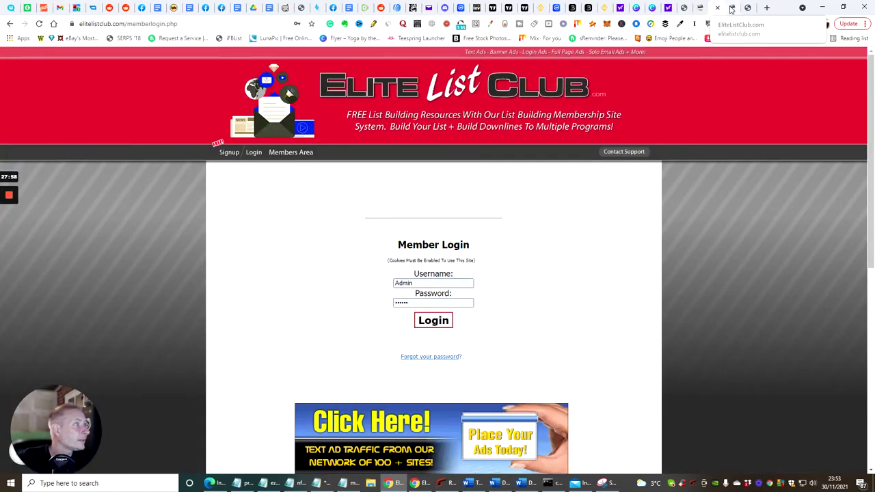
{"action": "left_click", "coordinate": [723, 8]}
{"action": "left_click", "coordinate": [746, 9]}
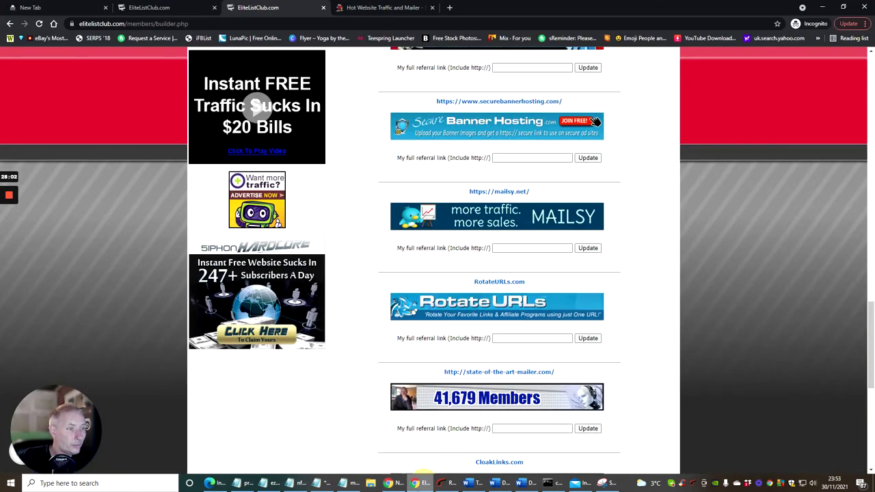
{"action": "left_click", "coordinate": [424, 483]}
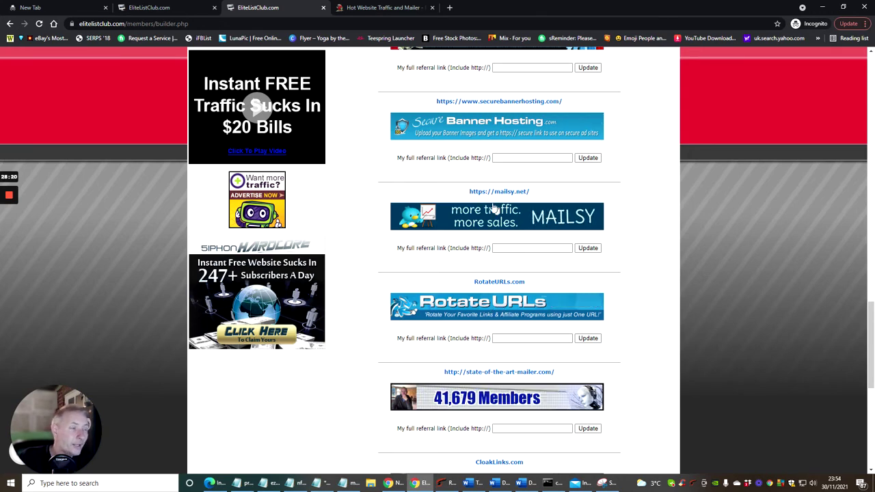
Examine the full list of programs in the downline builder, from AutoPostClassifieds.com to Wizard Safelist
{"action": "scroll", "coordinate": [493, 209], "scroll_direction": "up", "scroll_amount": 10}
{"action": "scroll", "coordinate": [489, 195], "scroll_direction": "down", "scroll_amount": 4}
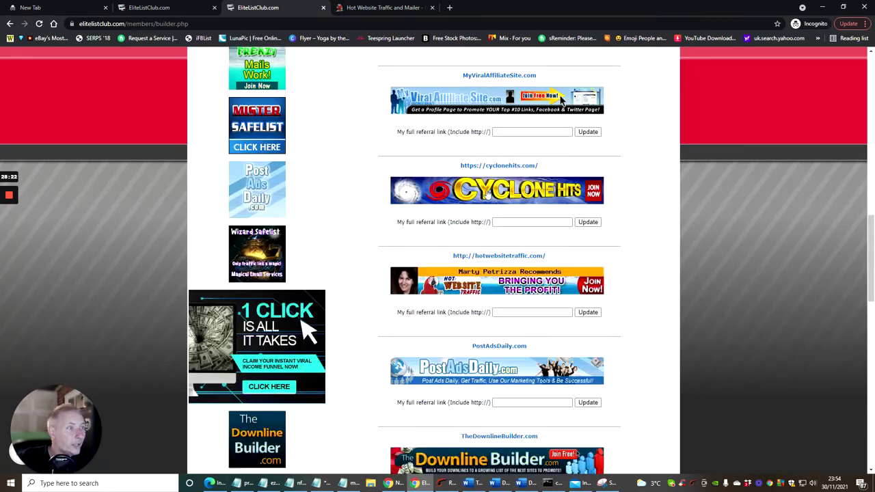
{"action": "scroll", "coordinate": [487, 195], "scroll_direction": "up", "scroll_amount": 8}
{"action": "scroll", "coordinate": [481, 190], "scroll_direction": "down", "scroll_amount": 1}
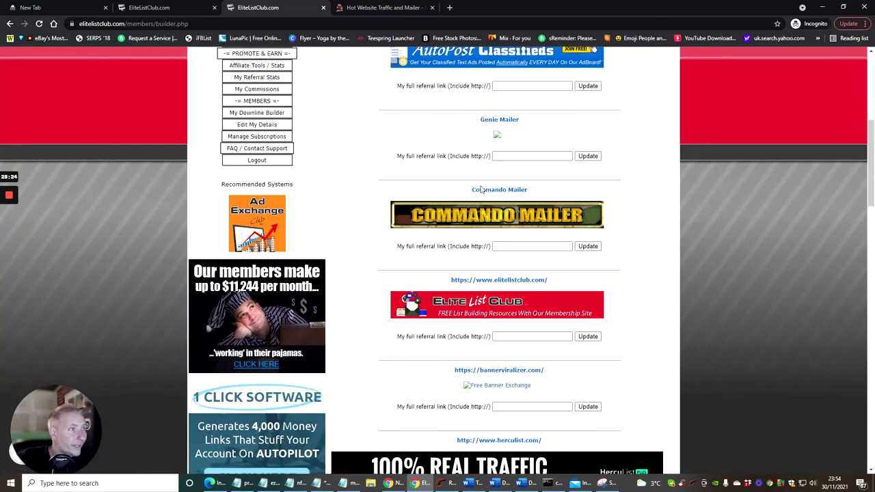
{"action": "scroll", "coordinate": [481, 190], "scroll_direction": "down", "scroll_amount": 9}
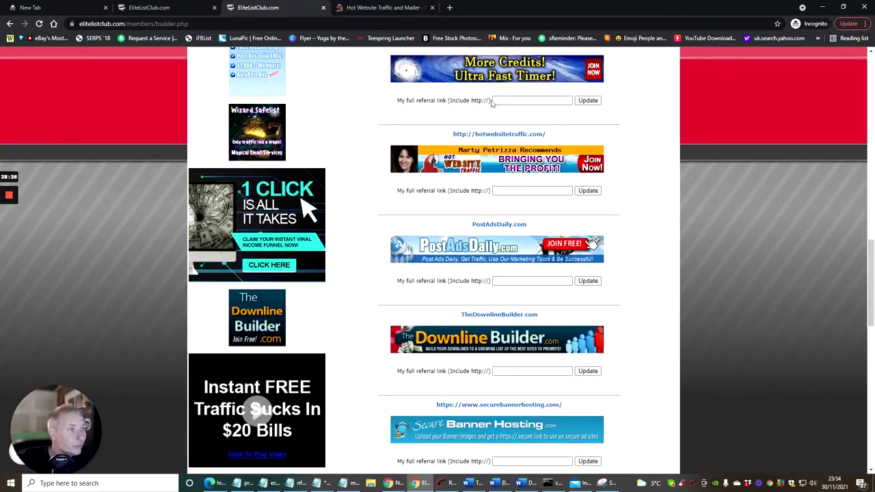
{"action": "scroll", "coordinate": [478, 157], "scroll_direction": "down", "scroll_amount": 12}
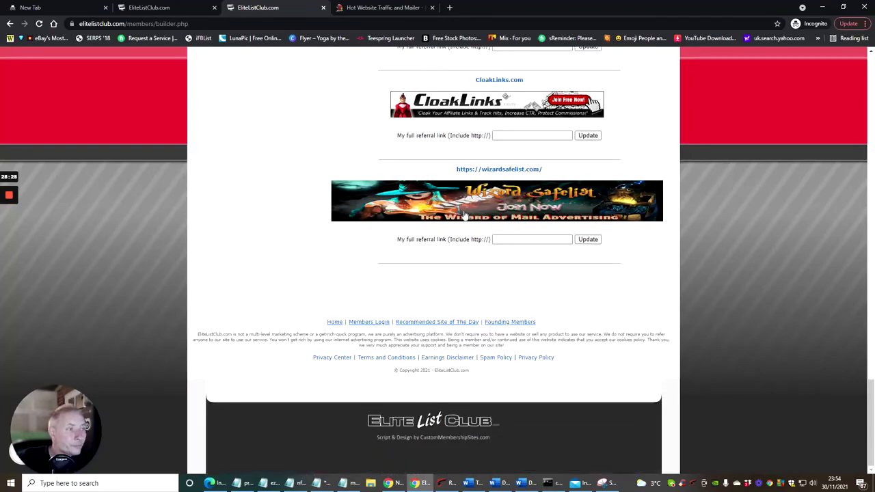
{"action": "scroll", "coordinate": [463, 215], "scroll_direction": "up", "scroll_amount": 18}
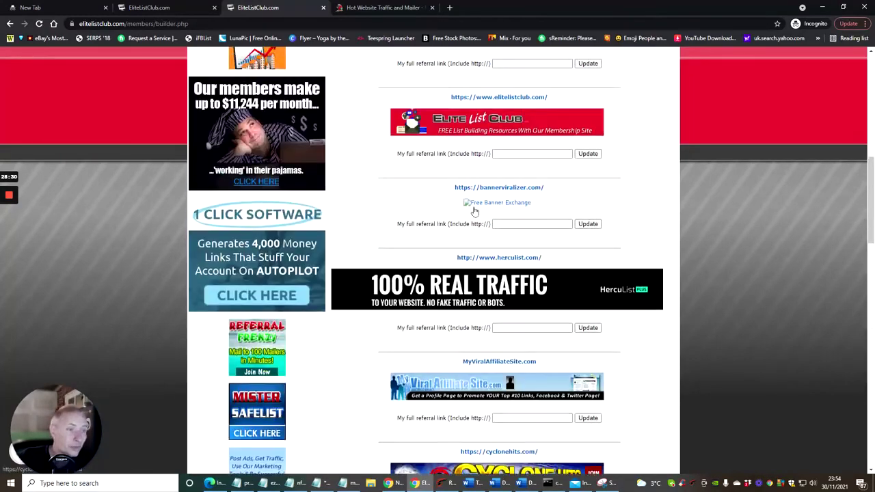
{"action": "scroll", "coordinate": [474, 212], "scroll_direction": "up", "scroll_amount": 2}
{"action": "scroll", "coordinate": [464, 213], "scroll_direction": "down", "scroll_amount": 12}
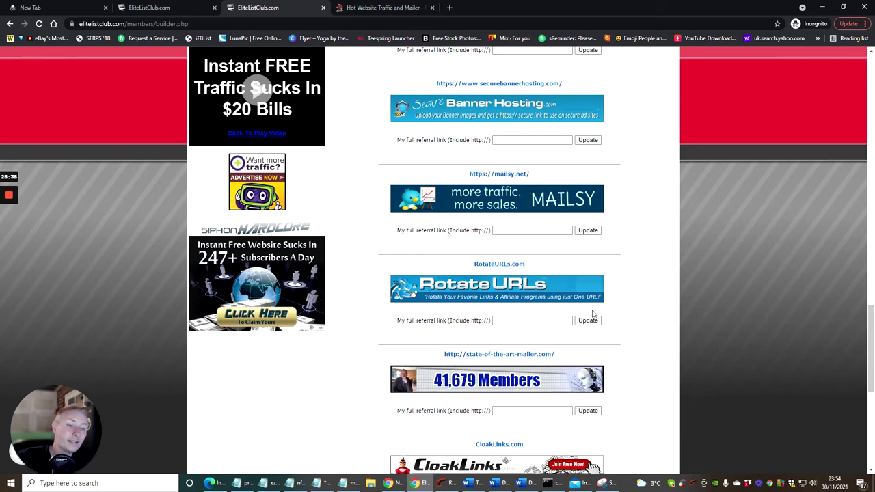
{"action": "scroll", "coordinate": [593, 314], "scroll_direction": "down", "scroll_amount": 5}
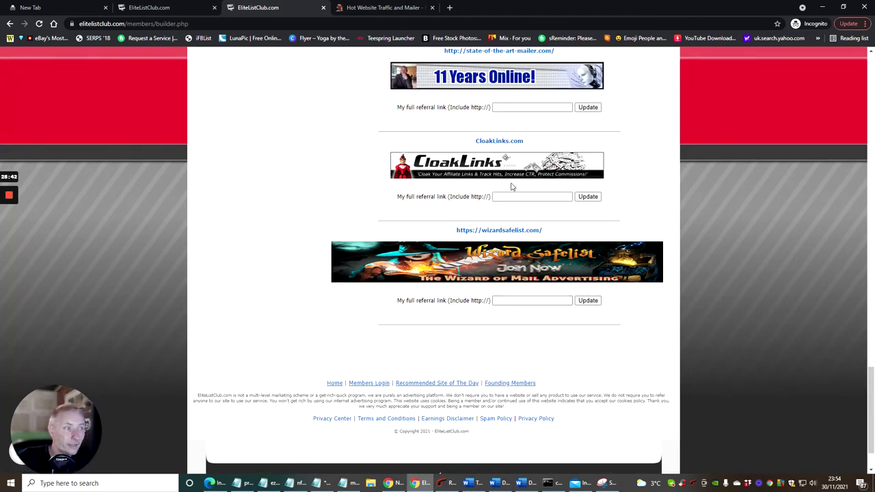
{"action": "scroll", "coordinate": [385, 150], "scroll_direction": "up", "scroll_amount": 3}
{"action": "scroll", "coordinate": [385, 156], "scroll_direction": "down", "scroll_amount": 2}
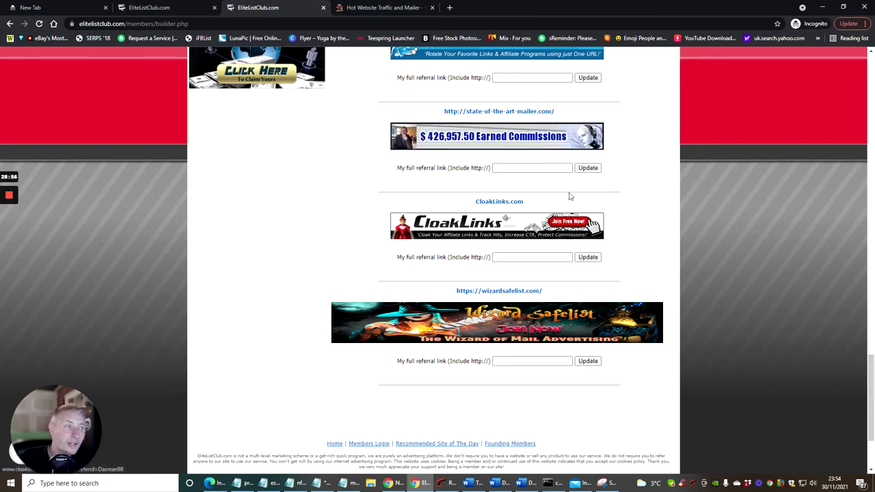
Fill the Mailsy entry's referral link field with the saved mailsy.net referral link
{"action": "scroll", "coordinate": [481, 127], "scroll_direction": "up", "scroll_amount": 4}
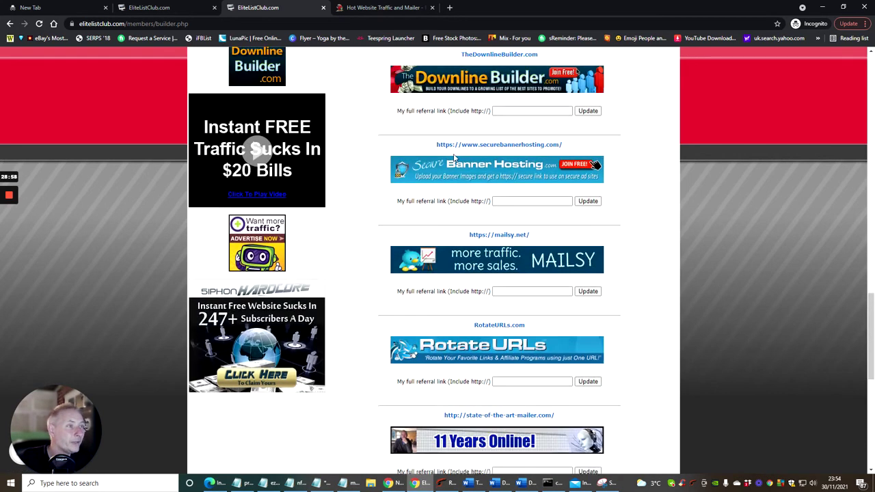
{"action": "scroll", "coordinate": [470, 131], "scroll_direction": "down", "scroll_amount": 3}
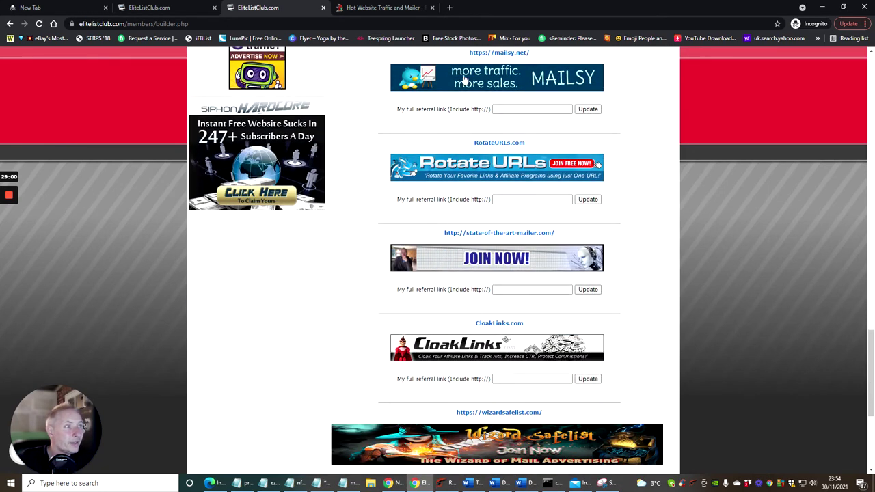
{"action": "left_click", "coordinate": [511, 110]}
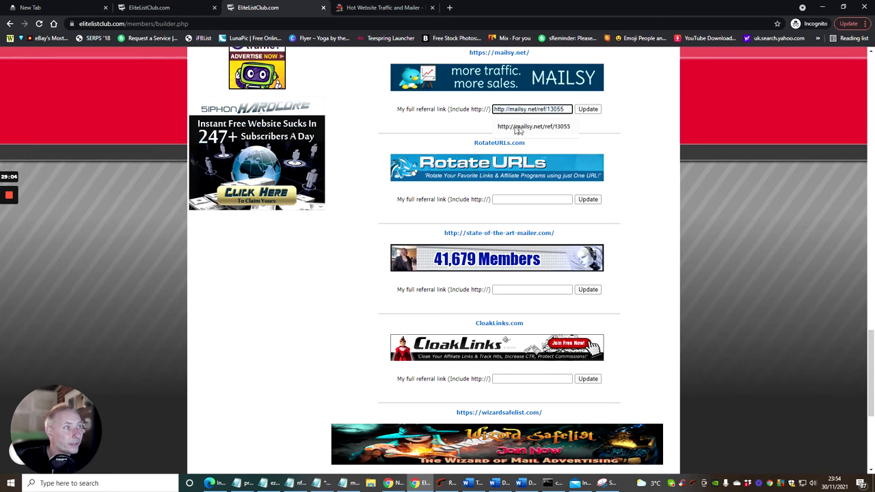
{"action": "left_click", "coordinate": [522, 127]}
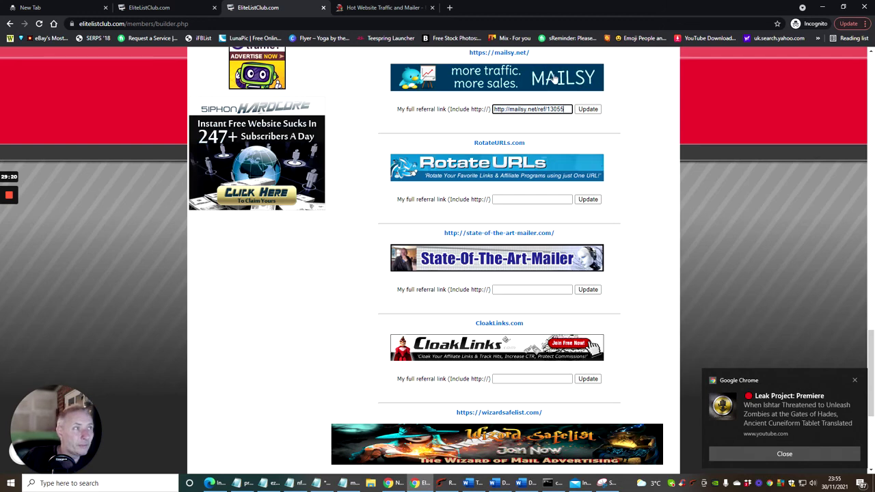
Review the downline builder page from the Wizard Safelist entry back up to the My Downline Builder instructions and the Highly Recommended programs
{"action": "scroll", "coordinate": [409, 240], "scroll_direction": "down", "scroll_amount": 3}
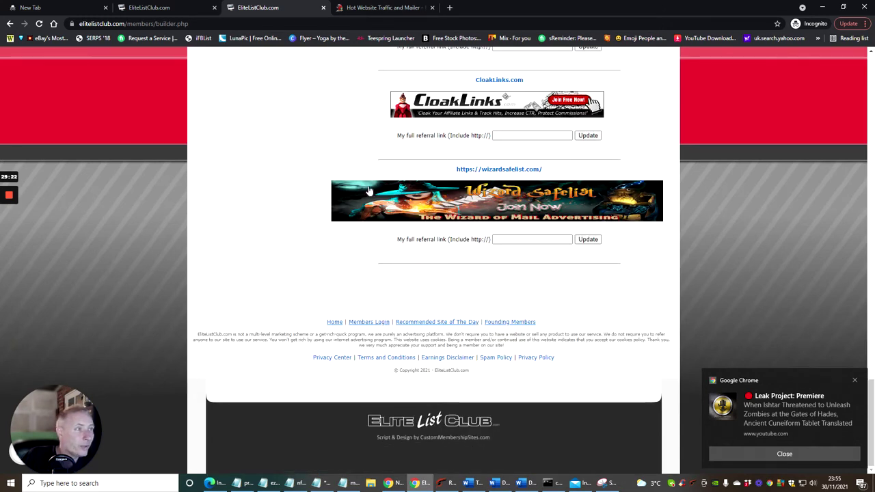
{"action": "scroll", "coordinate": [478, 229], "scroll_direction": "up", "scroll_amount": 1}
{"action": "scroll", "coordinate": [498, 239], "scroll_direction": "up", "scroll_amount": 3}
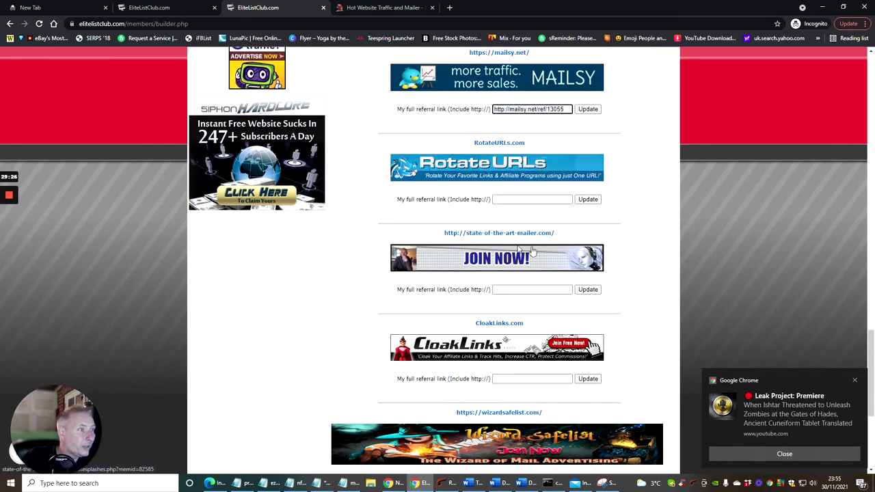
{"action": "scroll", "coordinate": [503, 239], "scroll_direction": "up", "scroll_amount": 4}
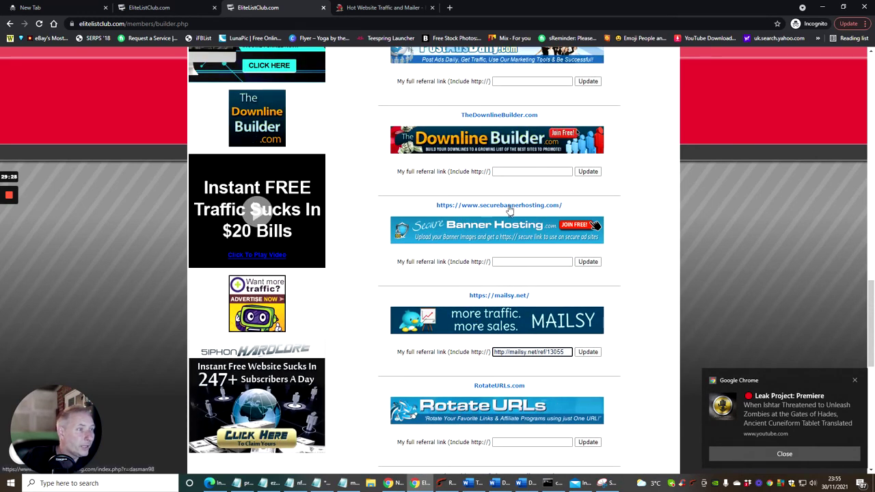
{"action": "scroll", "coordinate": [505, 212], "scroll_direction": "up", "scroll_amount": 4}
{"action": "scroll", "coordinate": [488, 224], "scroll_direction": "up", "scroll_amount": 6}
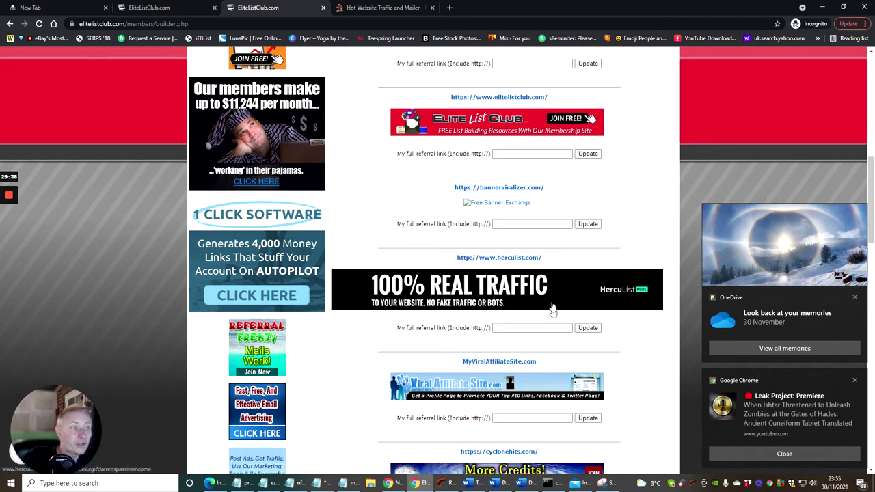
{"action": "scroll", "coordinate": [471, 329], "scroll_direction": "up", "scroll_amount": 3}
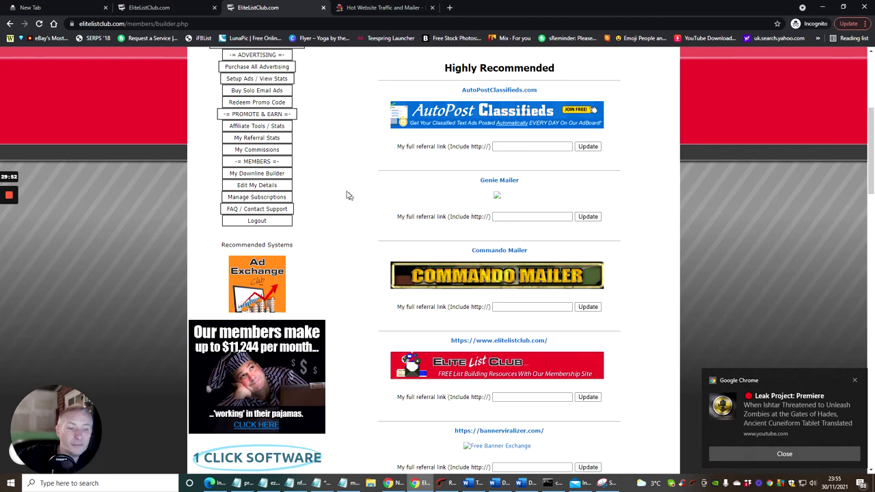
{"action": "scroll", "coordinate": [350, 193], "scroll_direction": "up", "scroll_amount": 3}
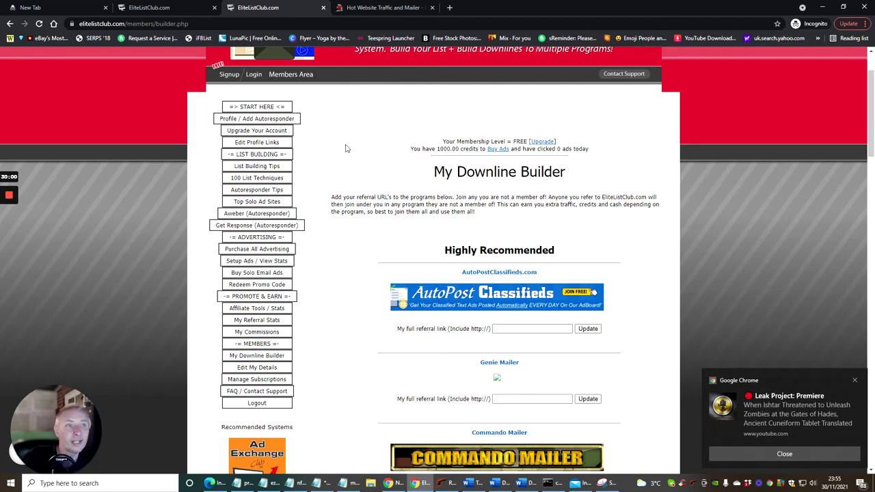
{"action": "scroll", "coordinate": [339, 137], "scroll_direction": "down", "scroll_amount": 20}
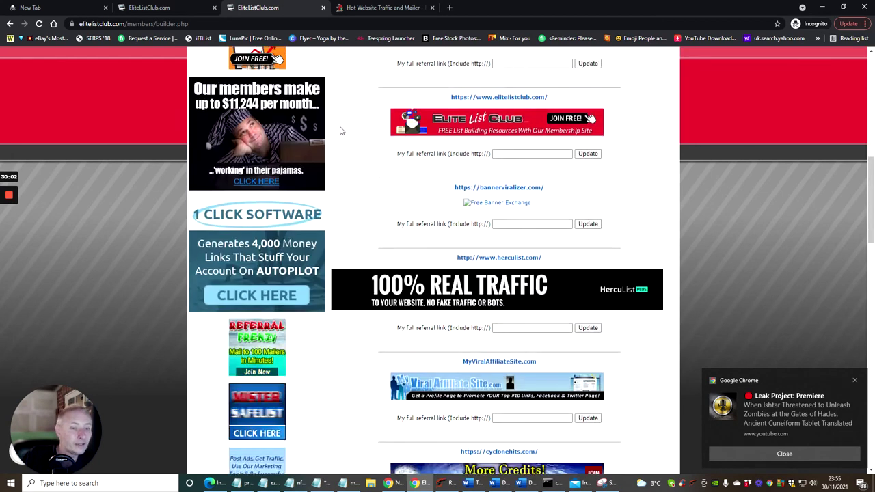
{"action": "scroll", "coordinate": [337, 140], "scroll_direction": "up", "scroll_amount": 10}
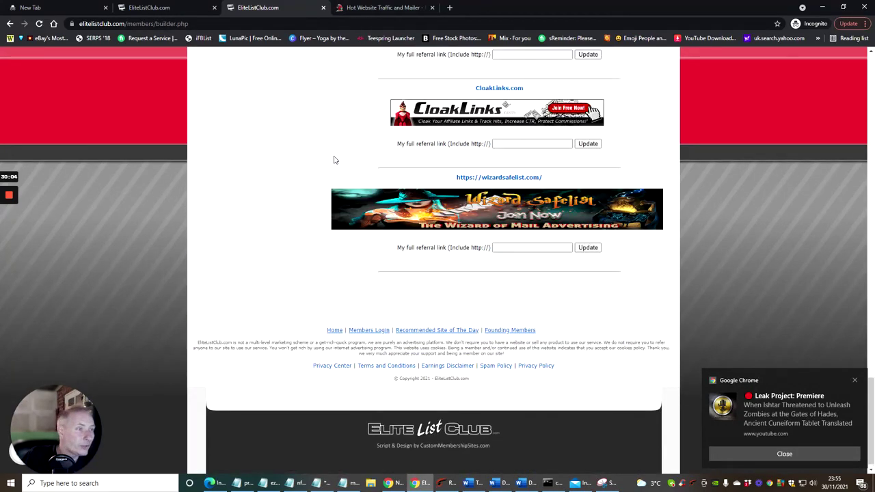
{"action": "scroll", "coordinate": [334, 156], "scroll_direction": "up", "scroll_amount": 10}
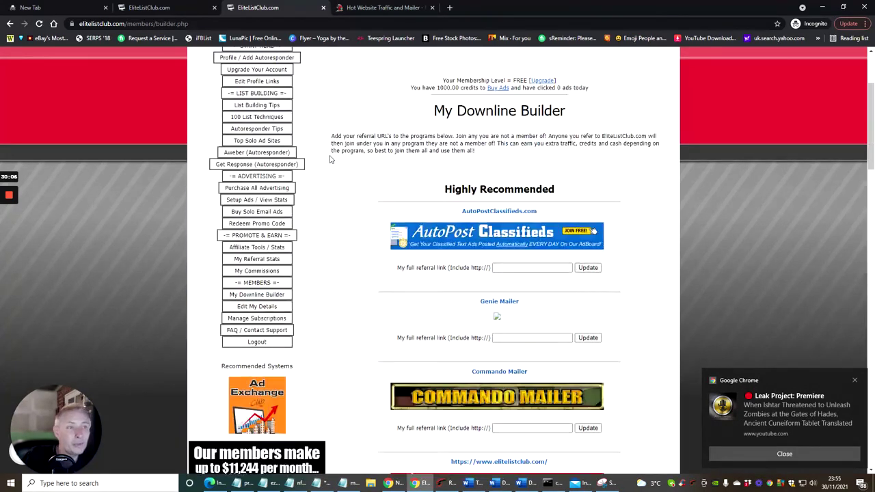
{"action": "scroll", "coordinate": [323, 166], "scroll_direction": "down", "scroll_amount": 1}
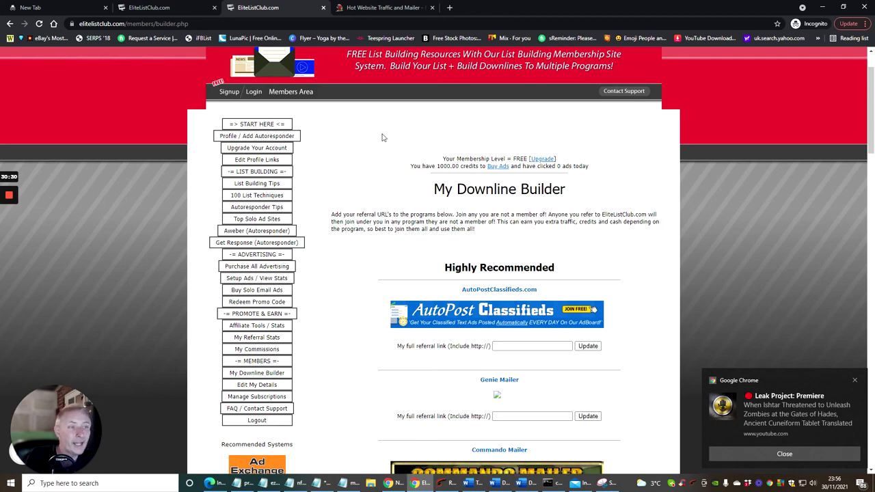
{"action": "scroll", "coordinate": [346, 133], "scroll_direction": "down", "scroll_amount": 2}
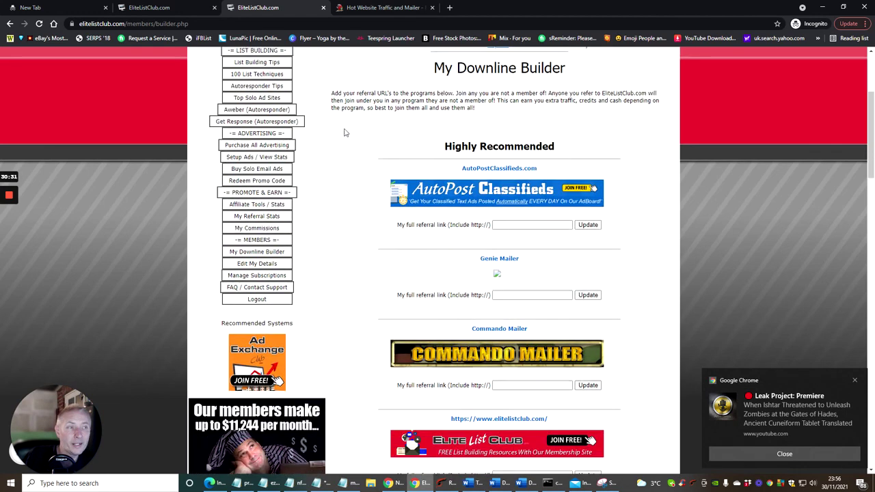